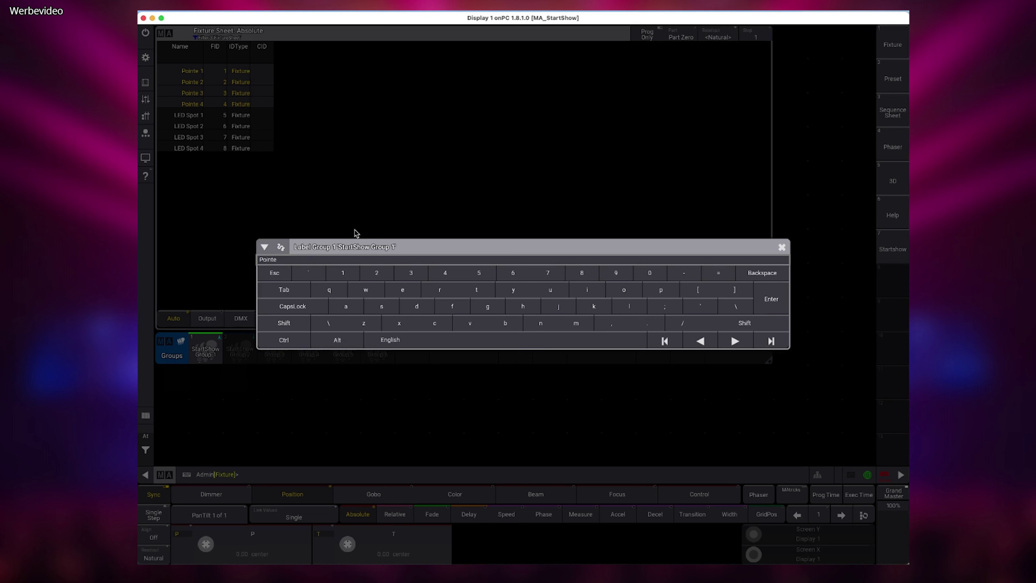
- Label group 1 "Pointe MHs" and clear the fixture selection from the programmer
type("Pointe MHs")
key("Return")
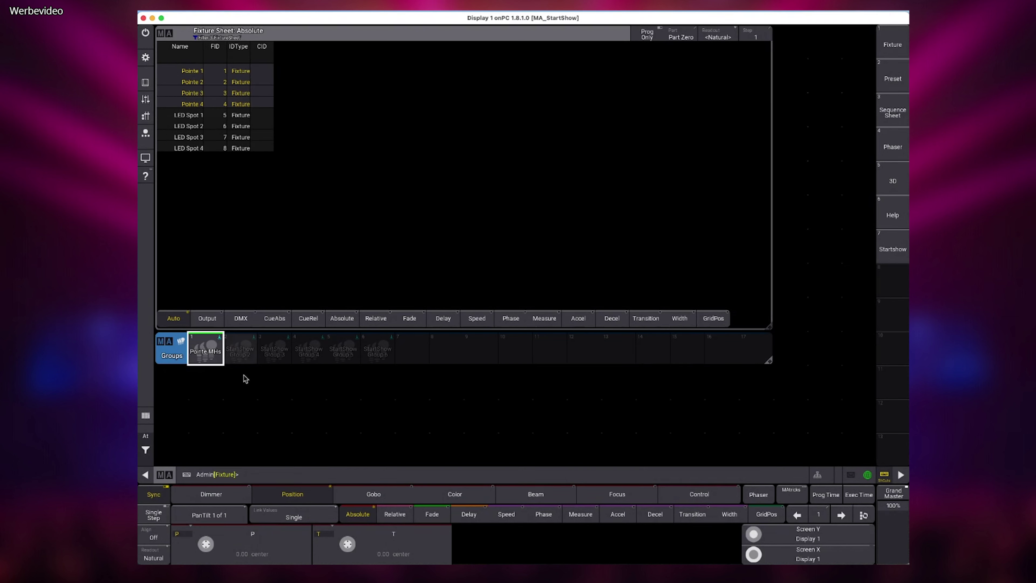
left_click(147, 448)
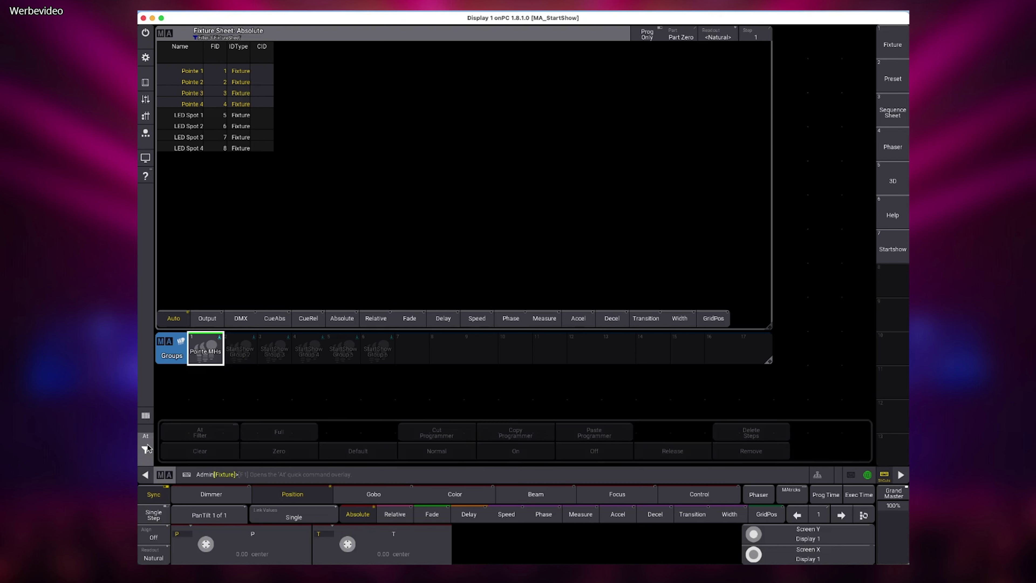
left_click(196, 455)
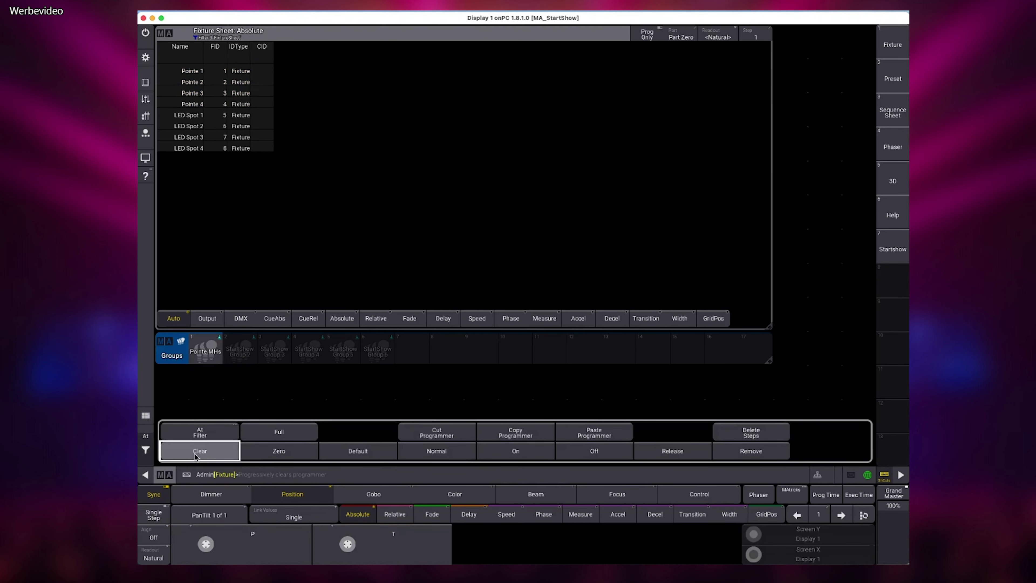
left_click(146, 457)
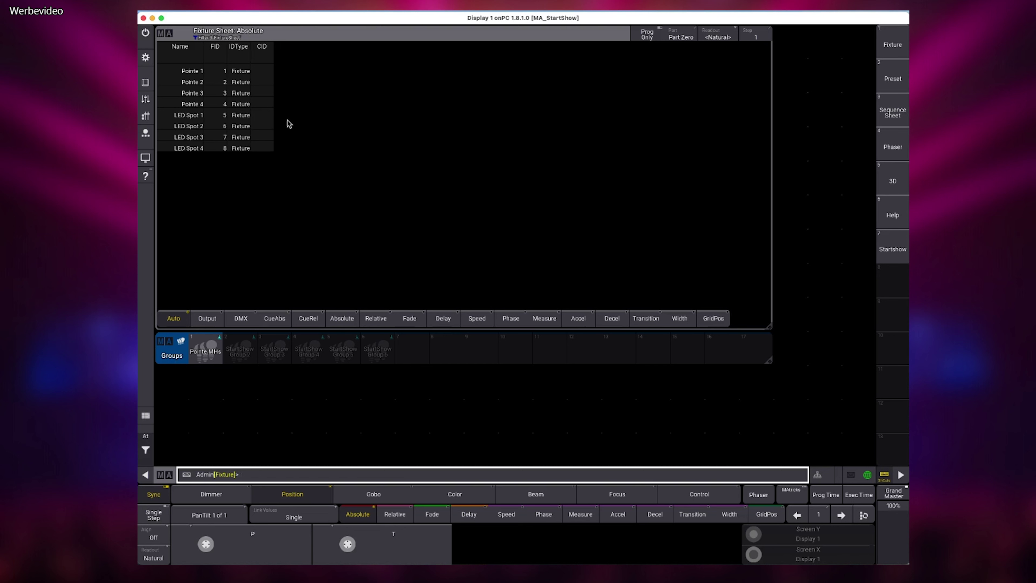
- Select LED Spot 1 through LED Spot 4 and store them into group 2 using the Merge mode
left_click_drag(188, 115, 241, 179)
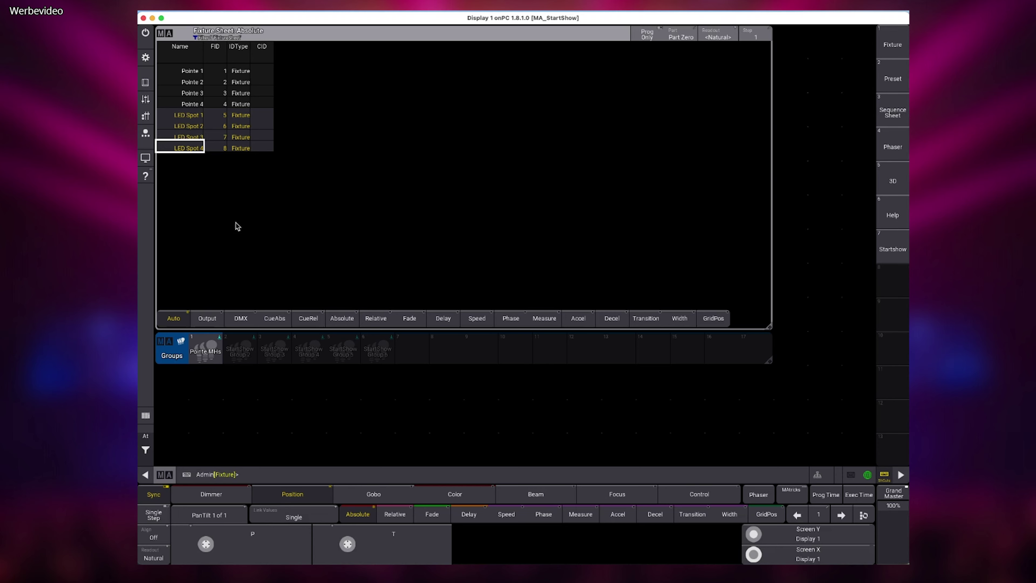
key("s")
left_click(244, 349)
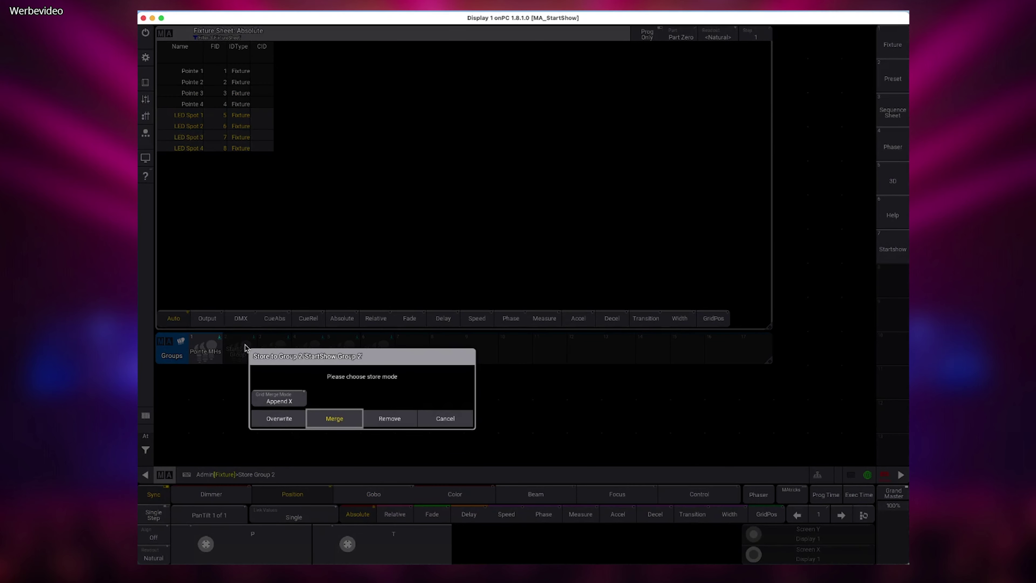
left_click(339, 422)
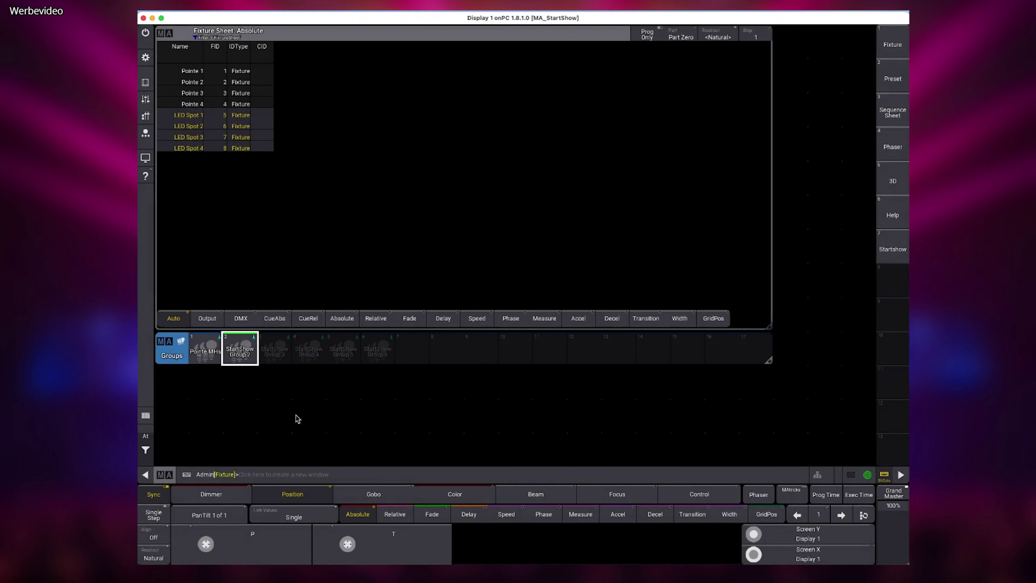
- Label group 2 "LED Spots" and clear the fixture selection from the programmer
left_click(244, 364)
left_click(241, 320)
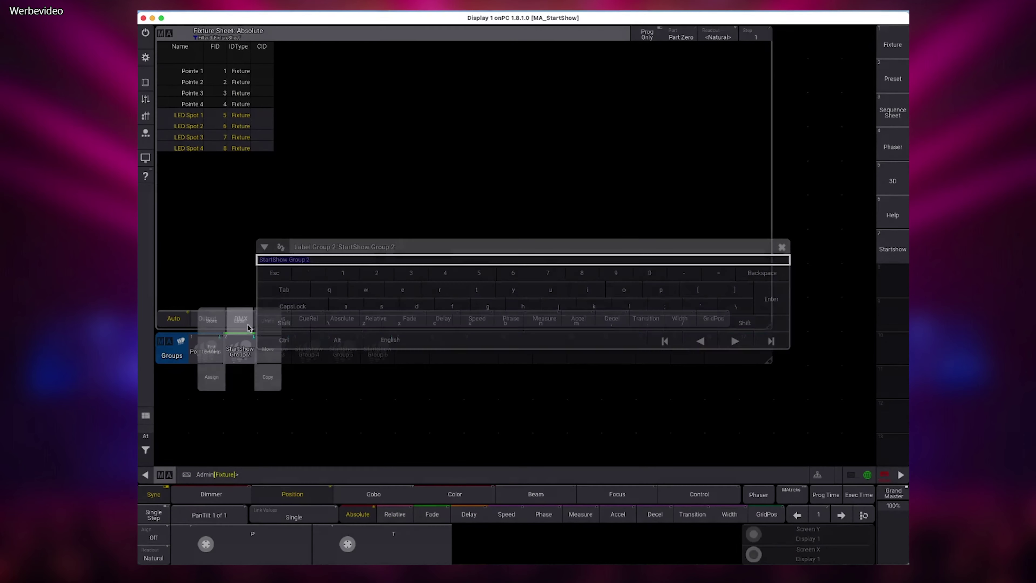
type("LED Spots")
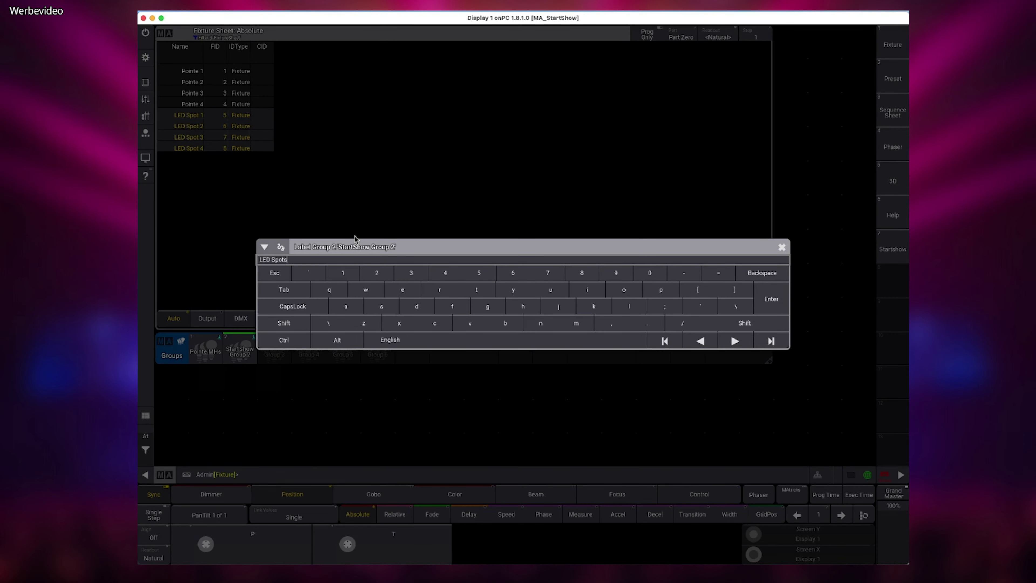
key("Return")
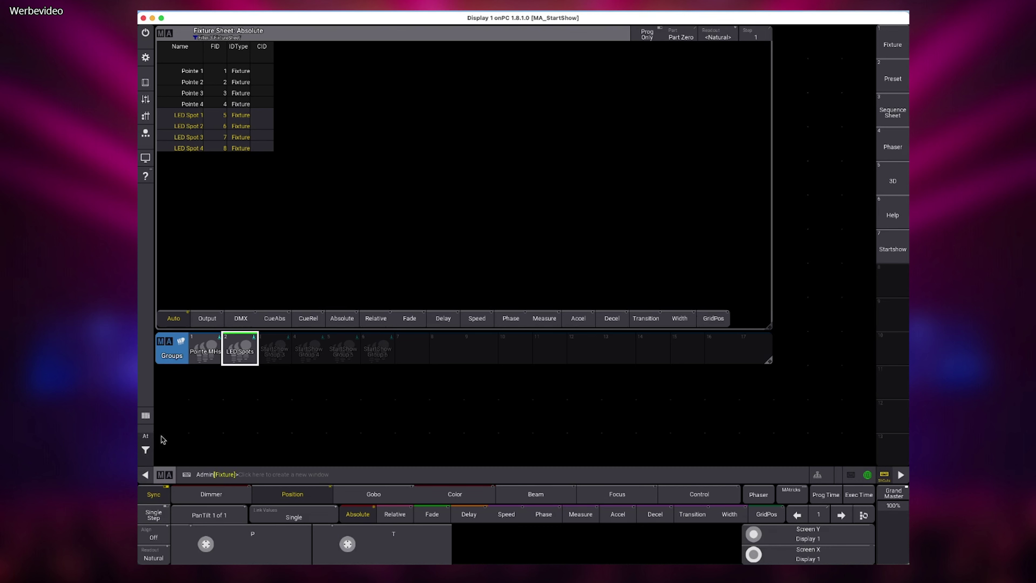
left_click(146, 449)
left_click(208, 452)
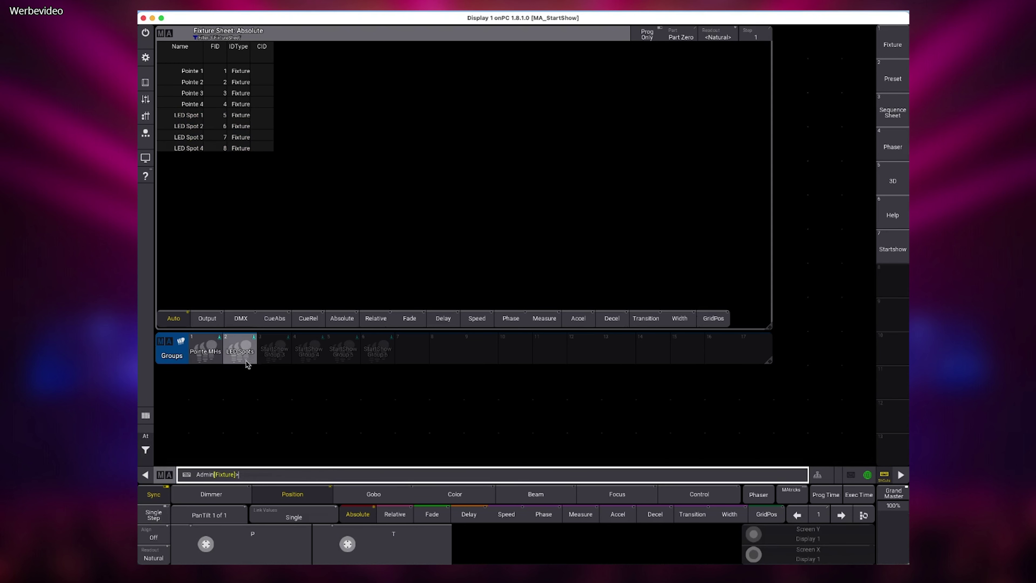
- Switch to the Startshow view, run the StartShow Manual macro and confirm its Step 2 instructions
left_click(894, 250)
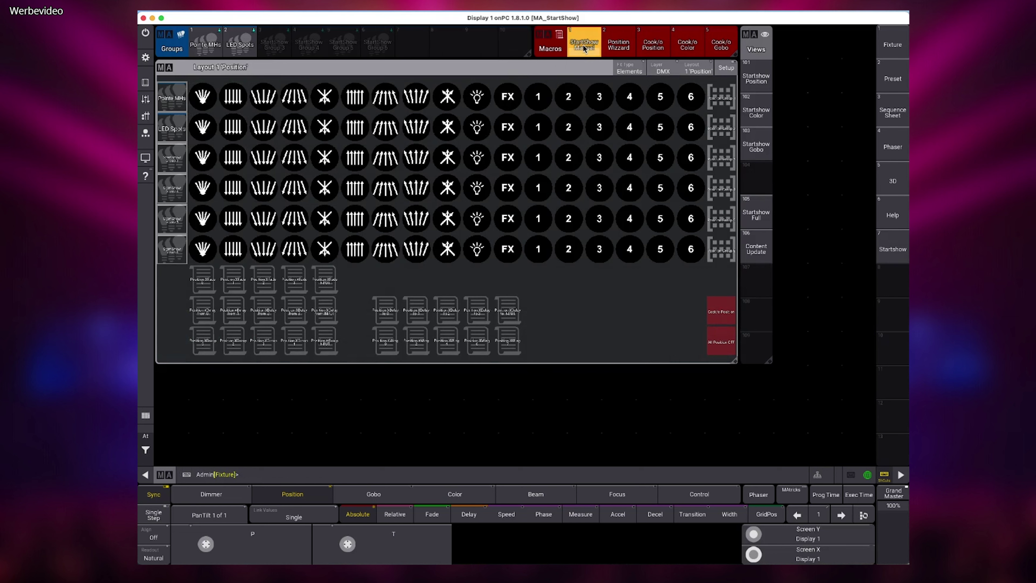
left_click(586, 49)
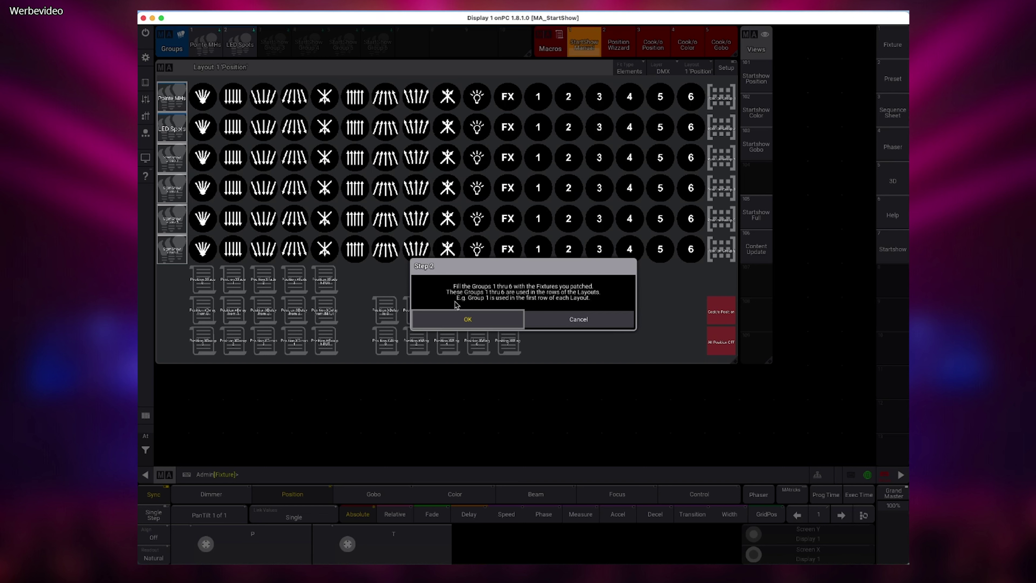
left_click(502, 325)
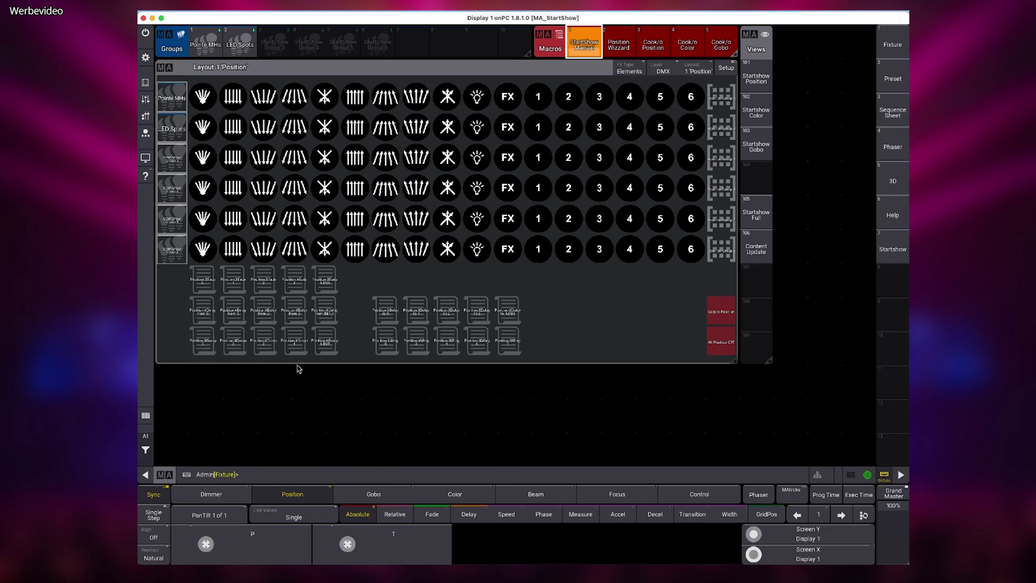
- Select the Pointe MHs group to examine its row in the Position layout, and clear the selection
left_click(205, 43)
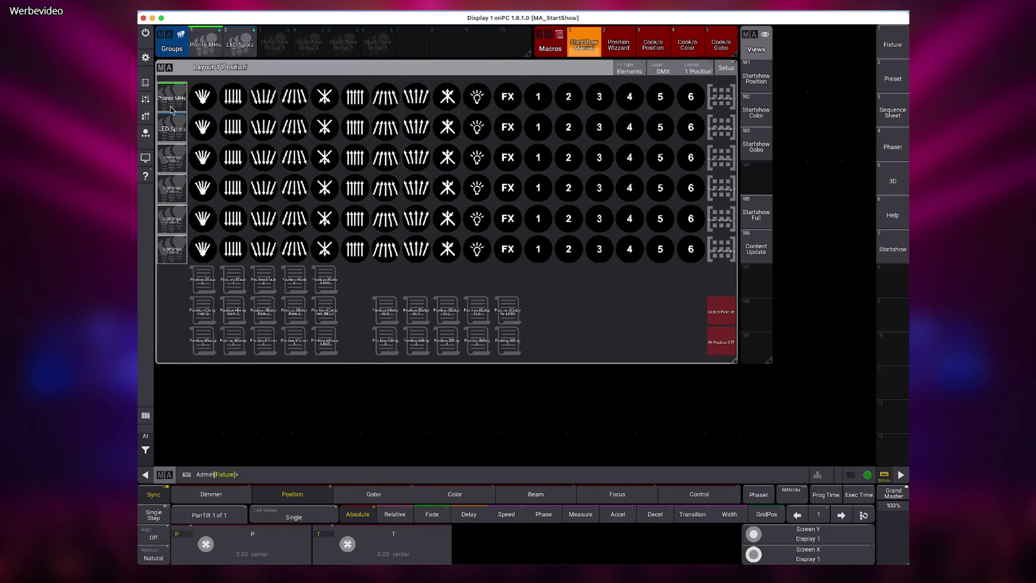
scroll(537, 310, "down", 3)
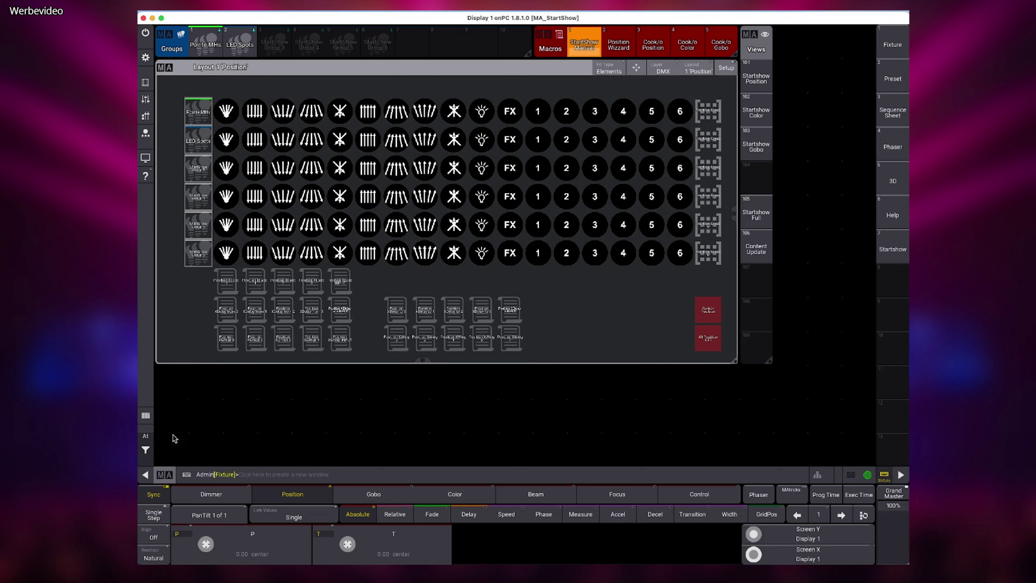
left_click(145, 449)
left_click(471, 415)
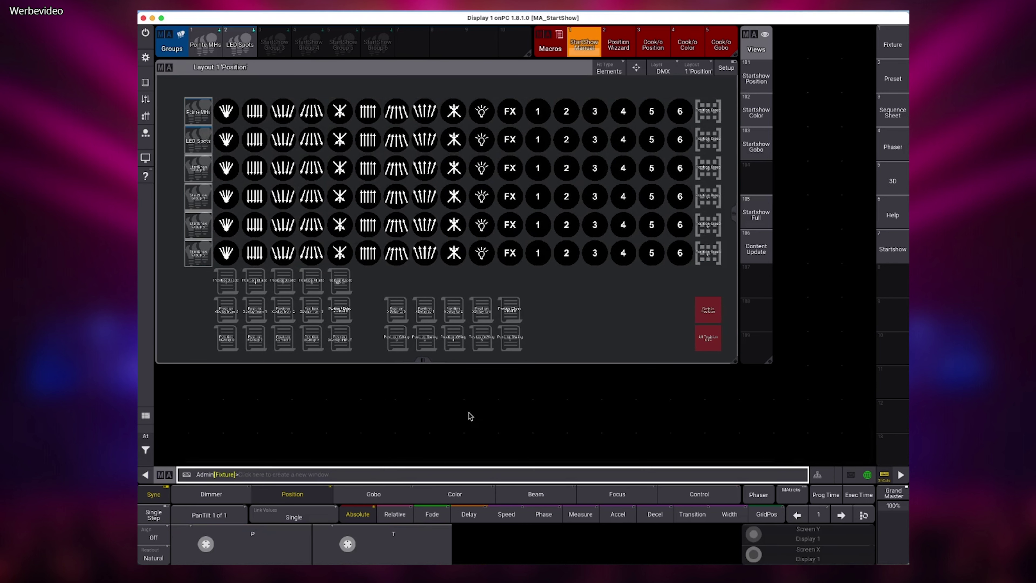
left_click(592, 49)
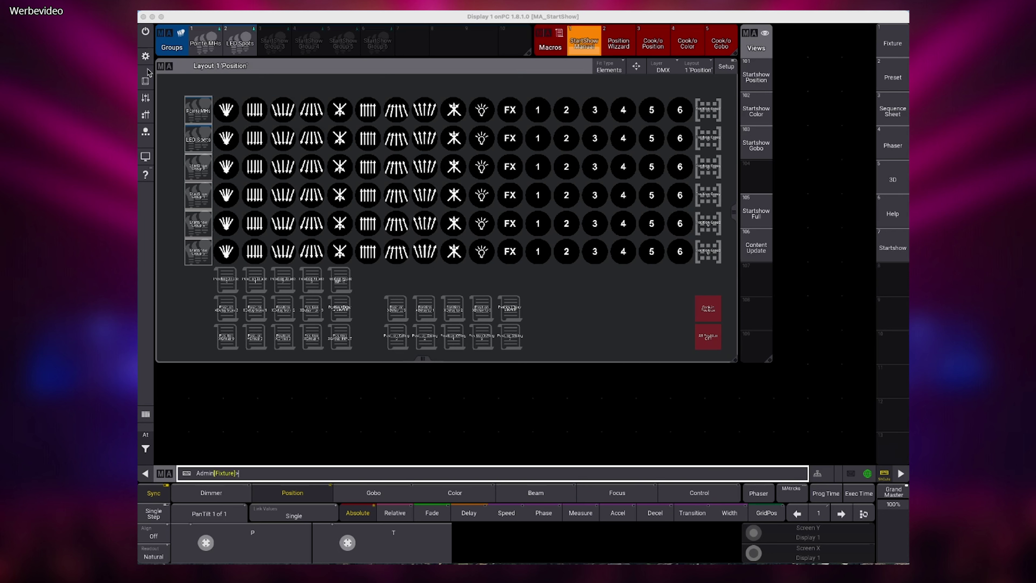
- Save the show file under the new name "MA_StartShow-YouTube" and close the backup window
left_click(145, 59)
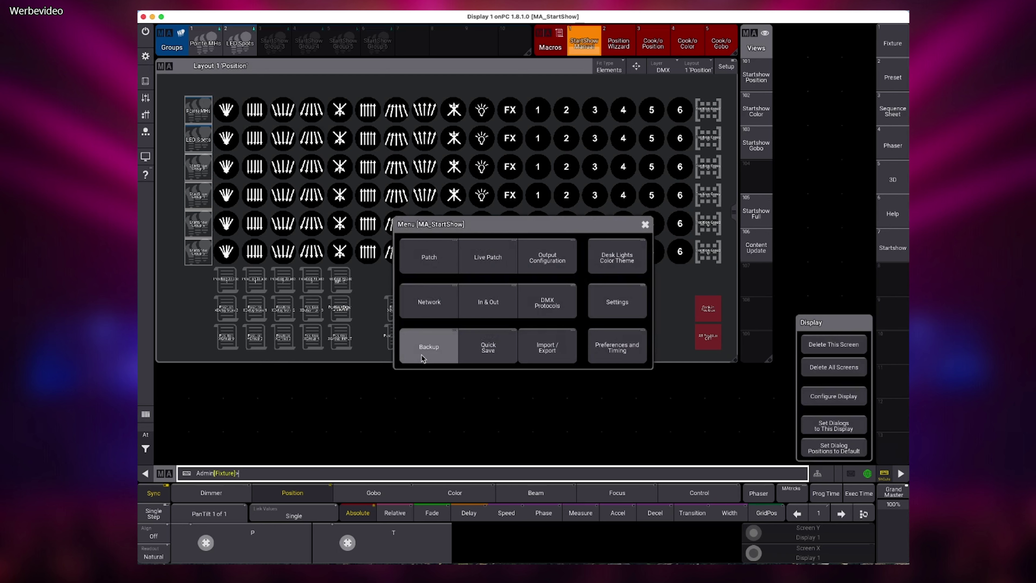
left_click(422, 355)
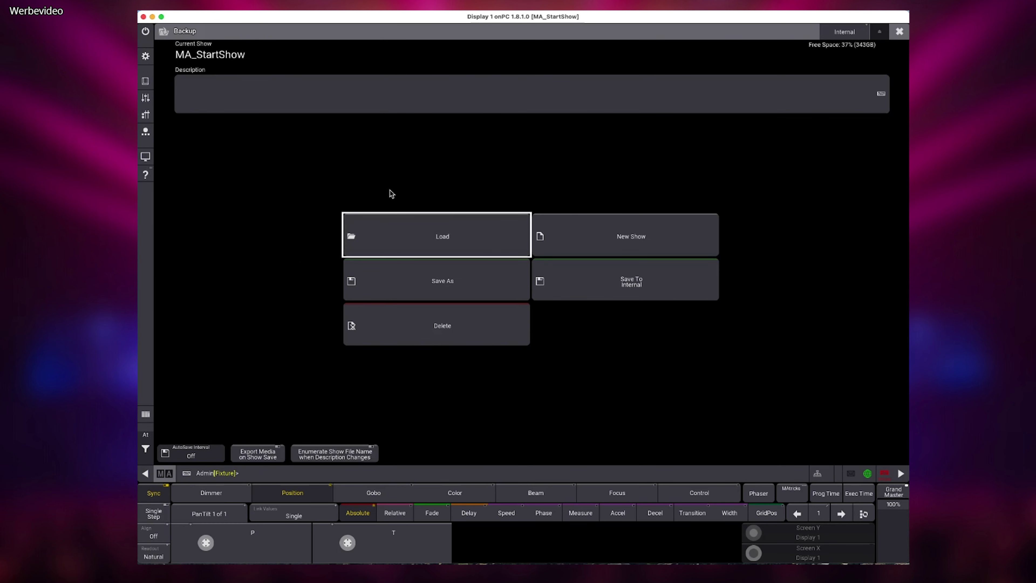
left_click(460, 282)
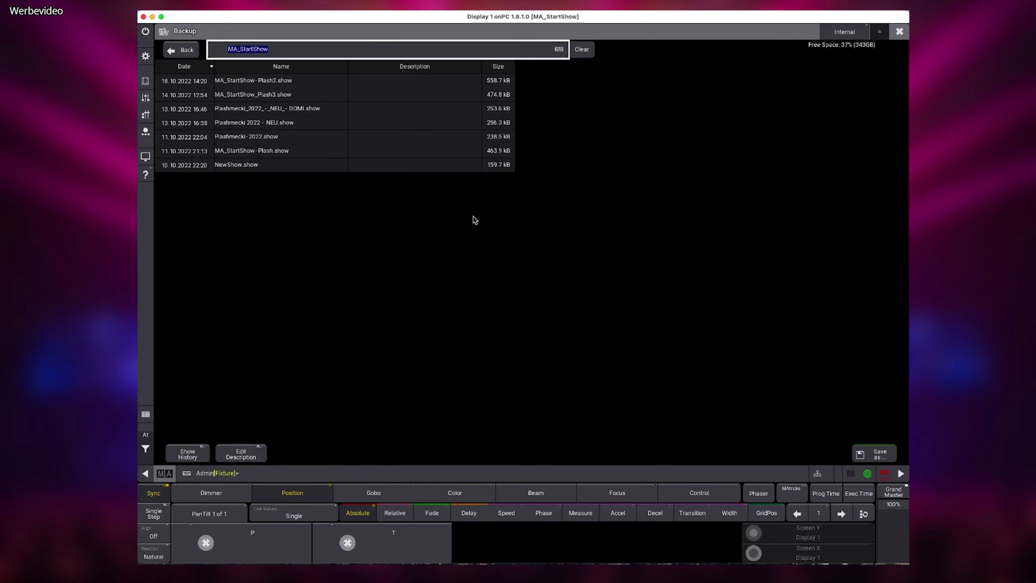
left_click(281, 46)
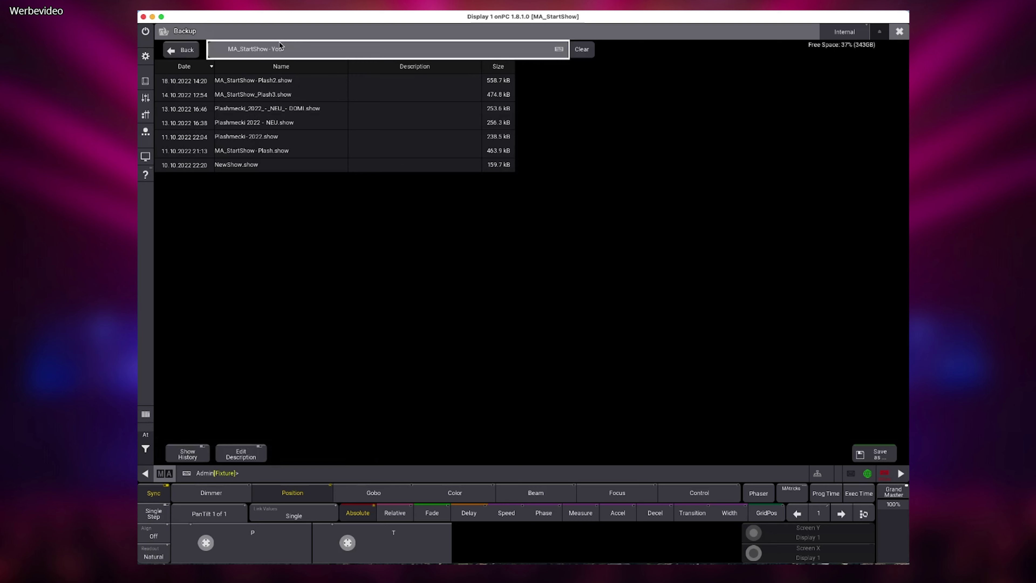
key("Return")
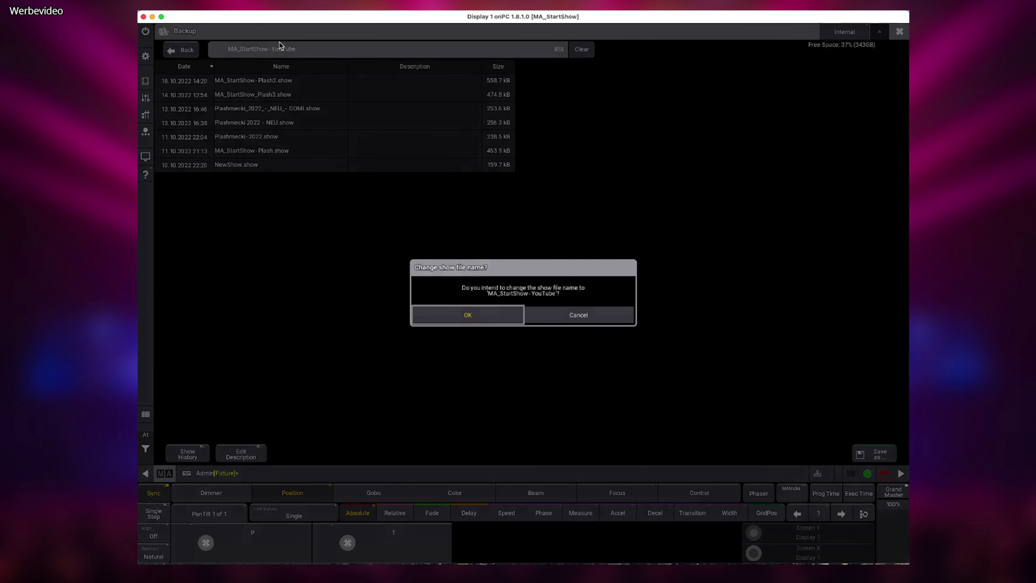
left_click(493, 323)
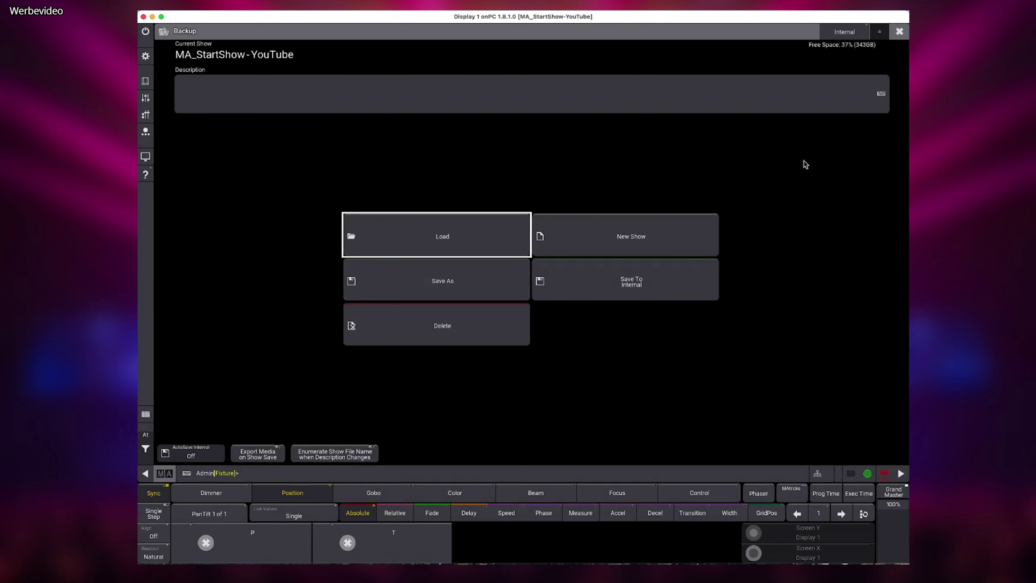
left_click(900, 32)
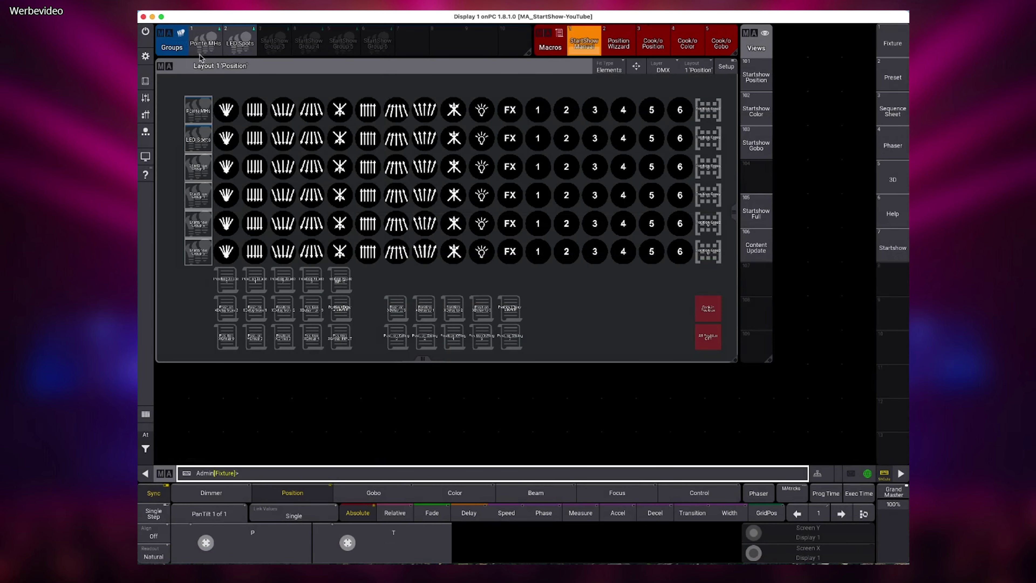
- Show the quick save option, close the menu, and confirm the Step 3 instructions of the StartShow Manual macro
left_click(145, 55)
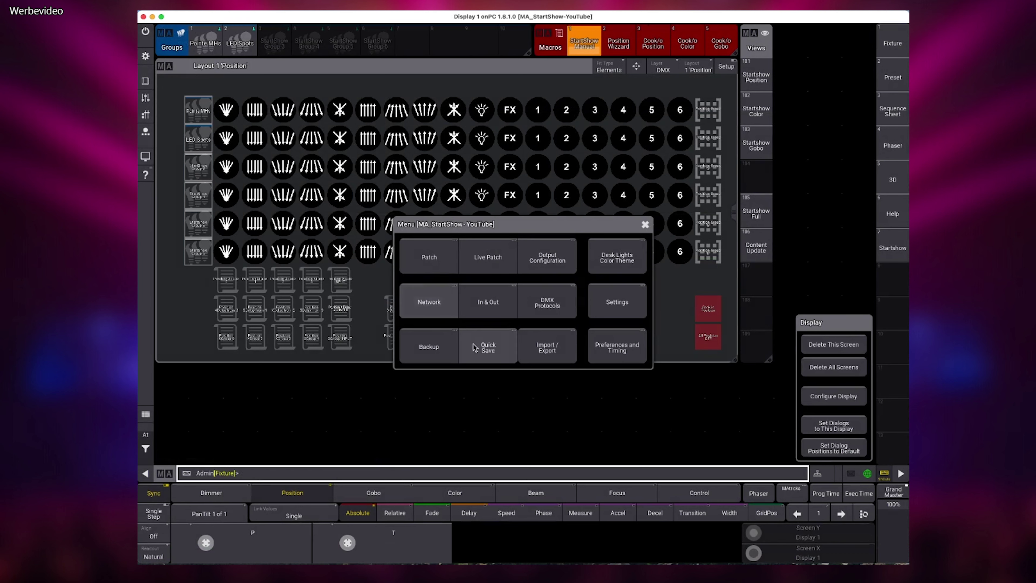
left_click(571, 386)
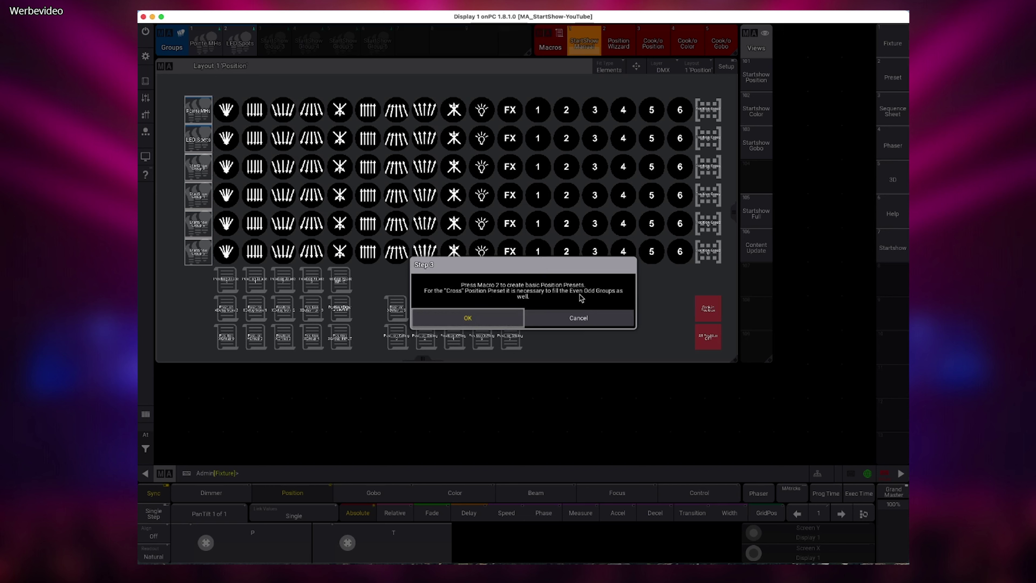
left_click(481, 321)
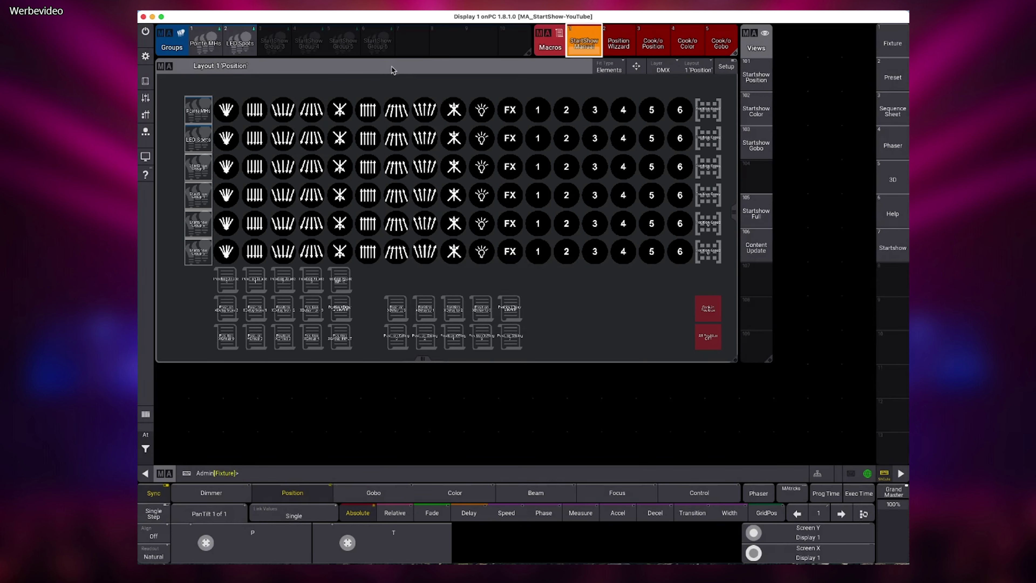
- Shift the Position layout down and enlarge the Groups pool to four rows in the Startshow view, and enlarge it likewise in the Fixture view
left_click_drag(391, 70, 387, 168)
left_click_drag(528, 54, 532, 160)
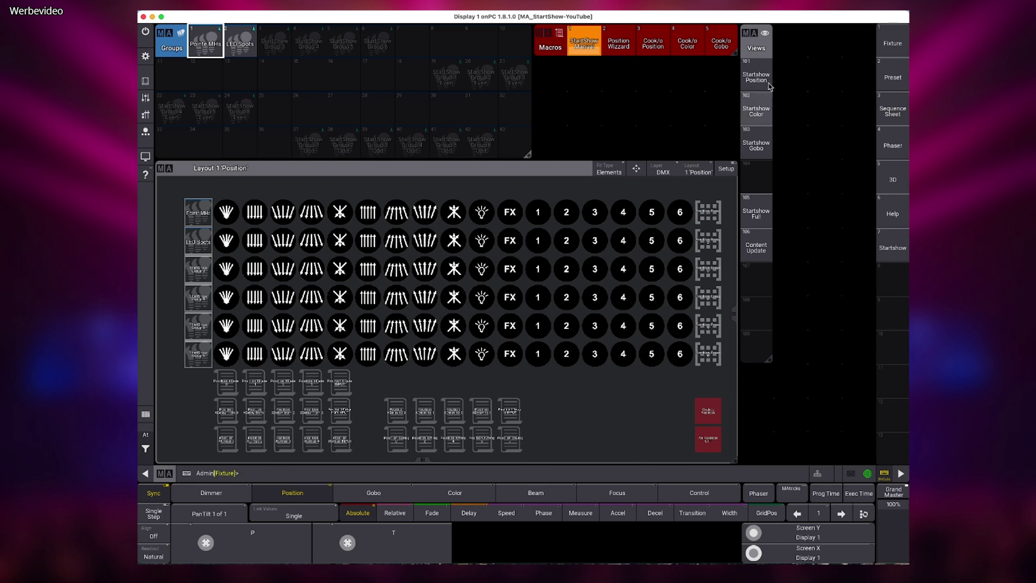
left_click(893, 43)
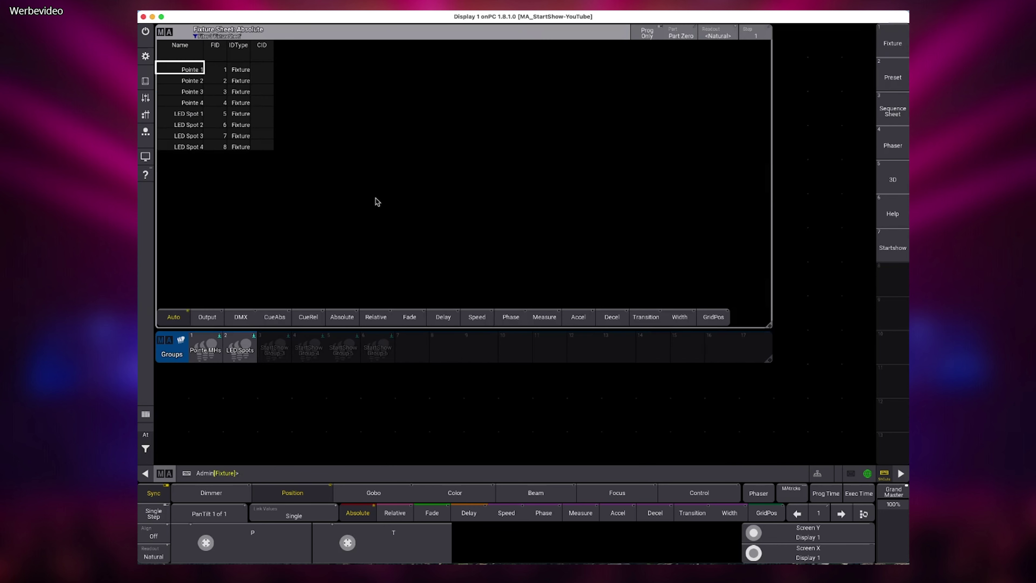
left_click_drag(771, 360, 770, 457)
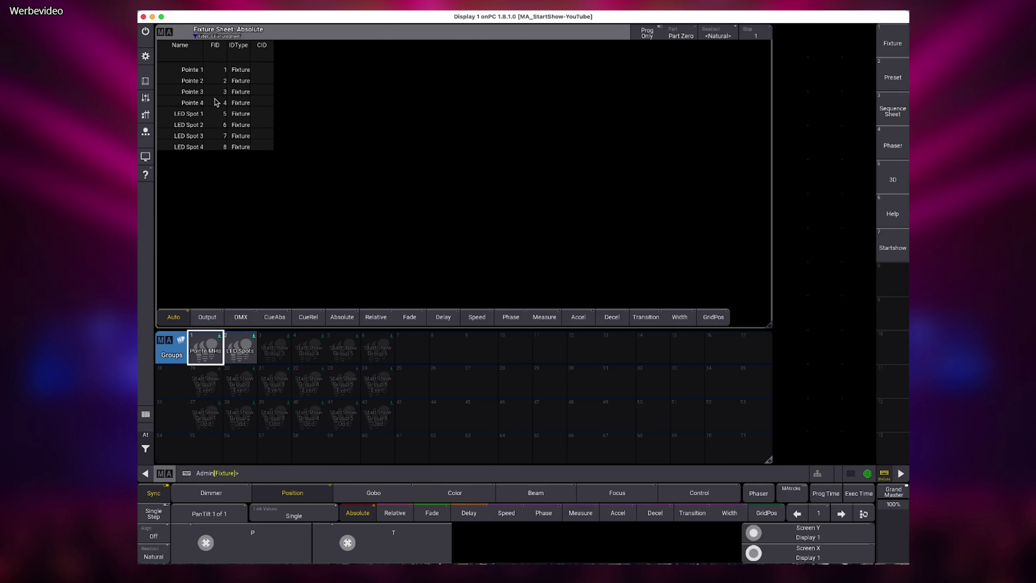
- Store Pointe 1 and Pointe 3 into the StartShow Group 1 Even group and clear the selection
left_click(200, 72)
left_click(200, 92)
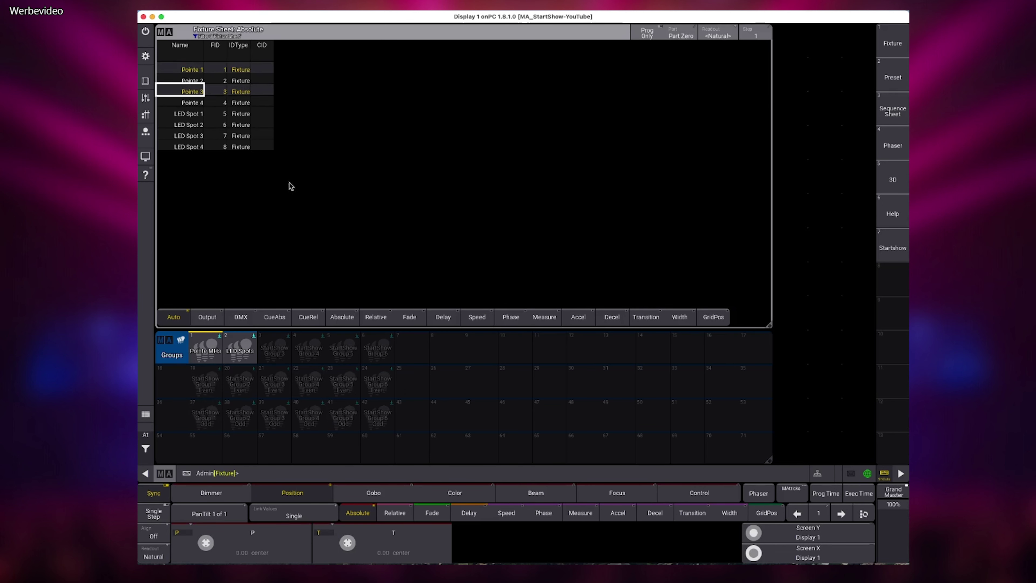
key("s")
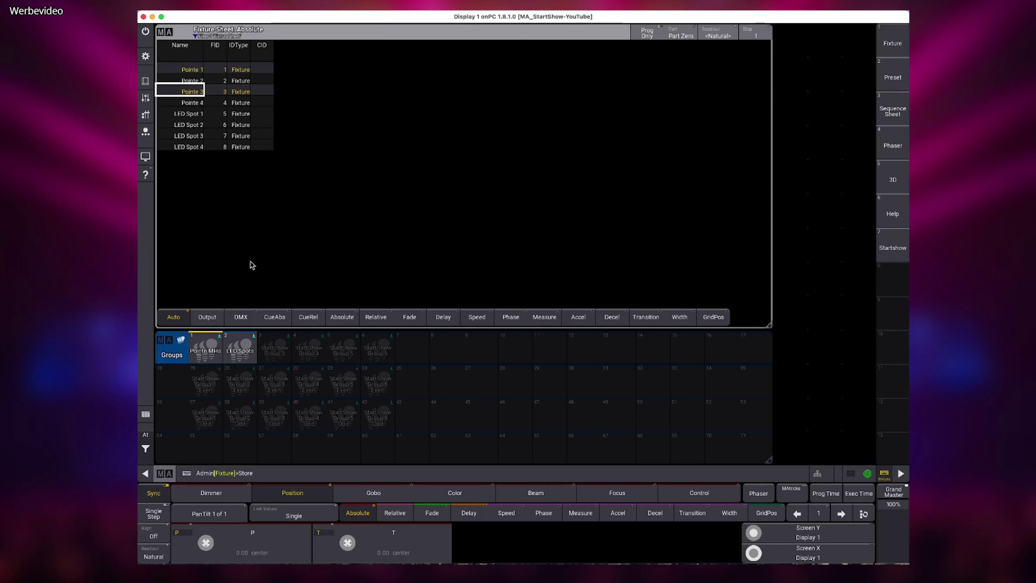
left_click(205, 391)
left_click(289, 462)
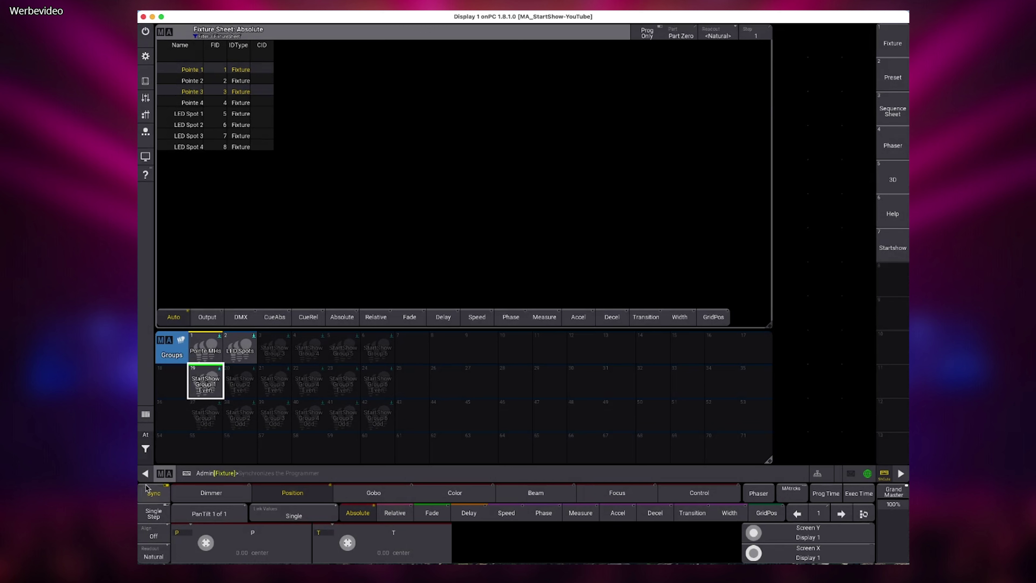
left_click(145, 434)
left_click(195, 457)
left_click(147, 449)
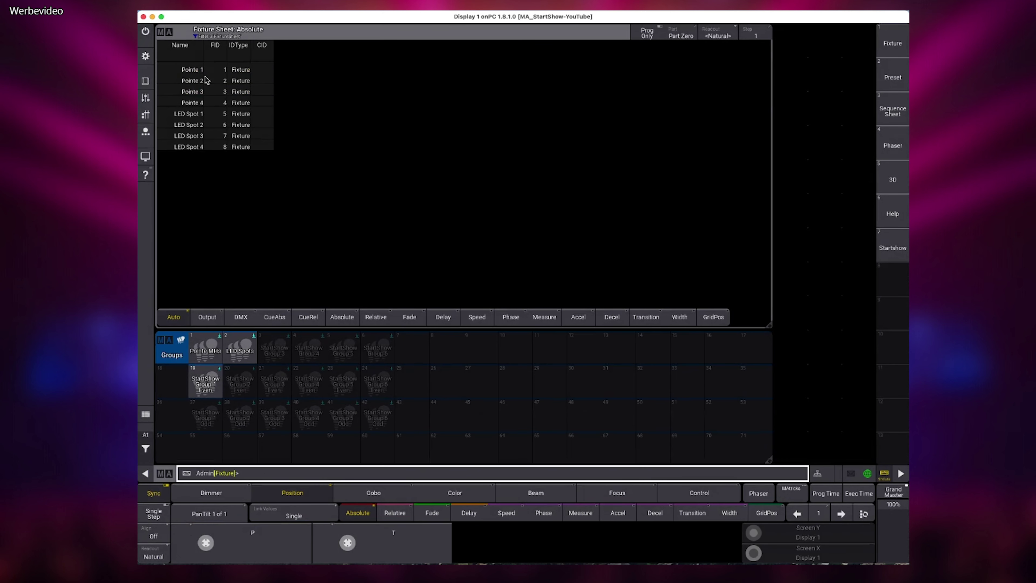
- Merge Pointe 2 and Pointe 4 into the StartShow Group 1 Odd group and clear the selection
left_click(201, 80)
left_click(198, 103)
key("s")
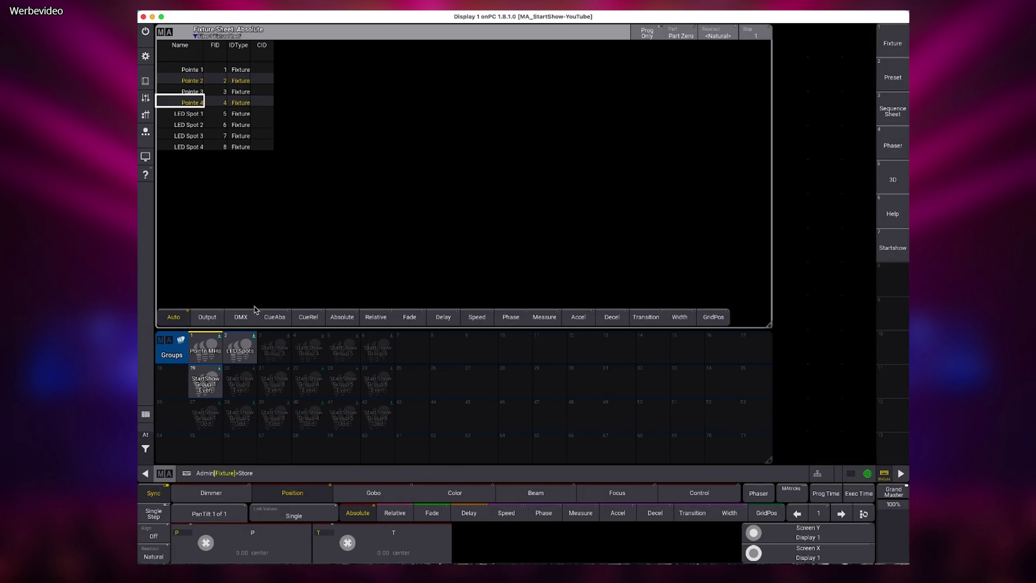
left_click(205, 415)
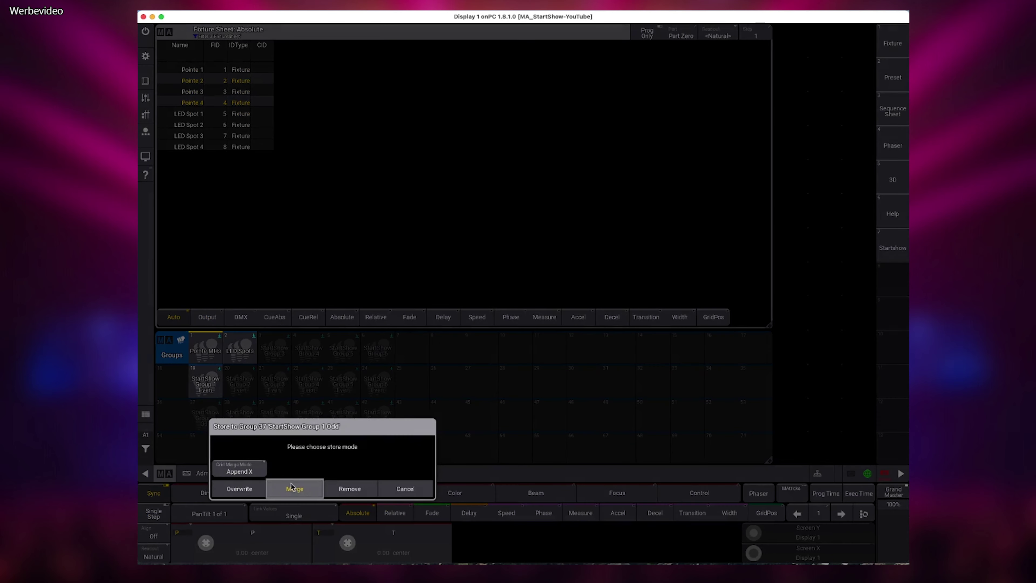
left_click(294, 488)
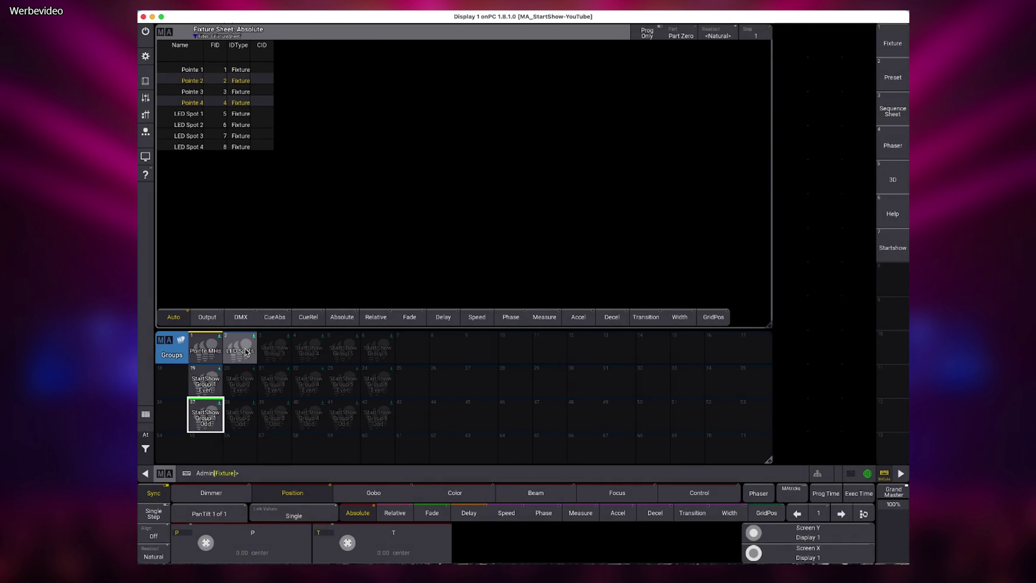
left_click(146, 448)
left_click(199, 450)
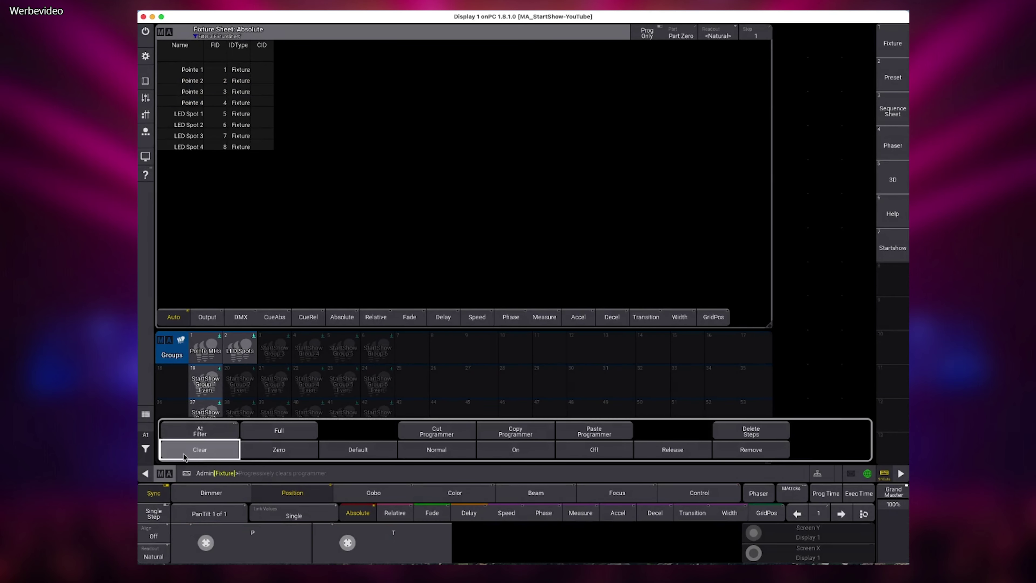
- Merge LED Spot 1 and LED Spot 3 into the StartShow Group 2 Even group and clear the selection
left_click(201, 114)
left_click(200, 136)
key("s")
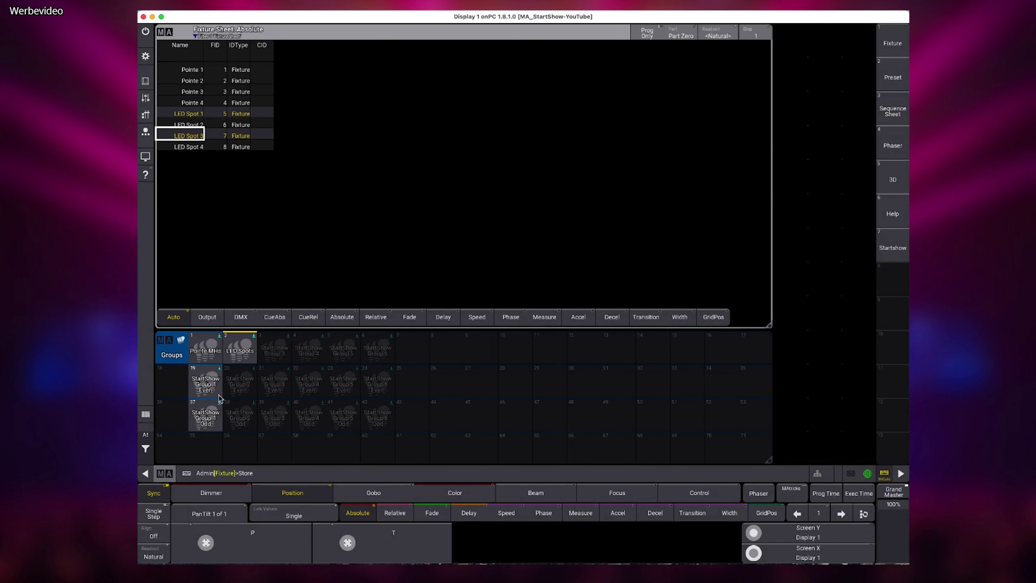
left_click(239, 384)
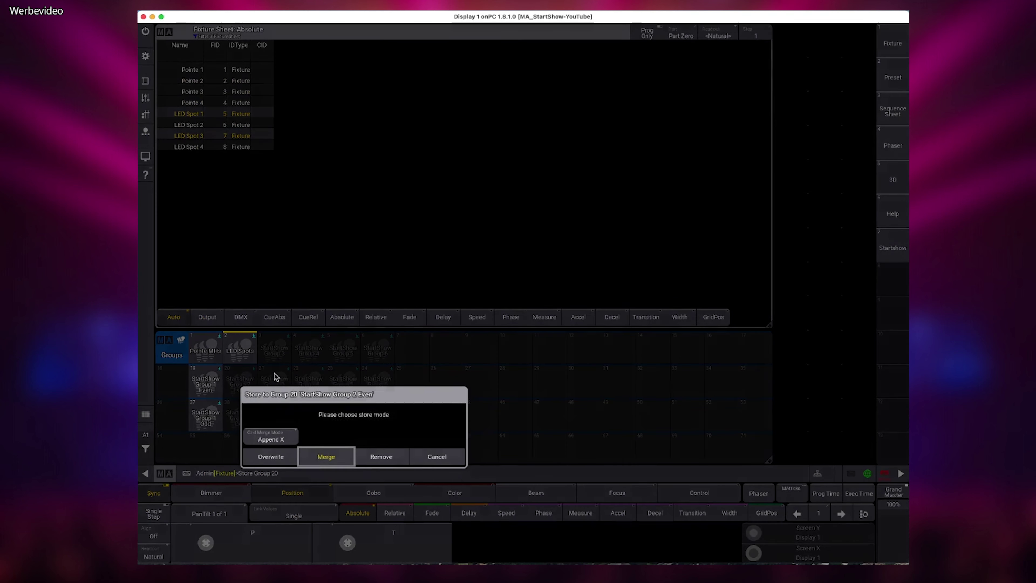
left_click(327, 457)
left_click(145, 449)
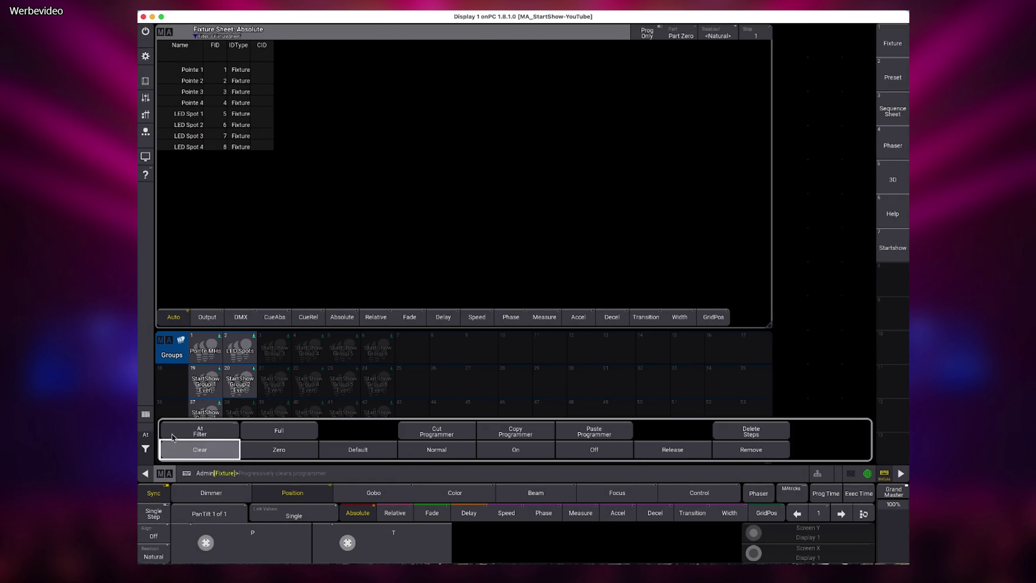
left_click(184, 456)
- Merge LED Spot 2 and LED Spot 4 into the StartShow Group 2 Odd group and clear the selection
left_click(190, 124)
left_click(202, 147)
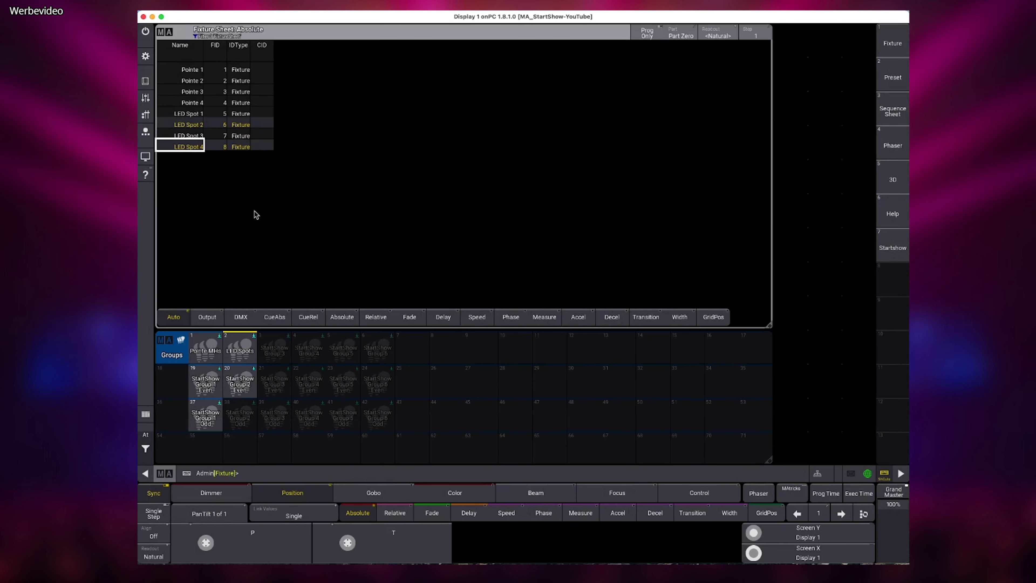
key("s")
left_click(239, 424)
left_click(325, 493)
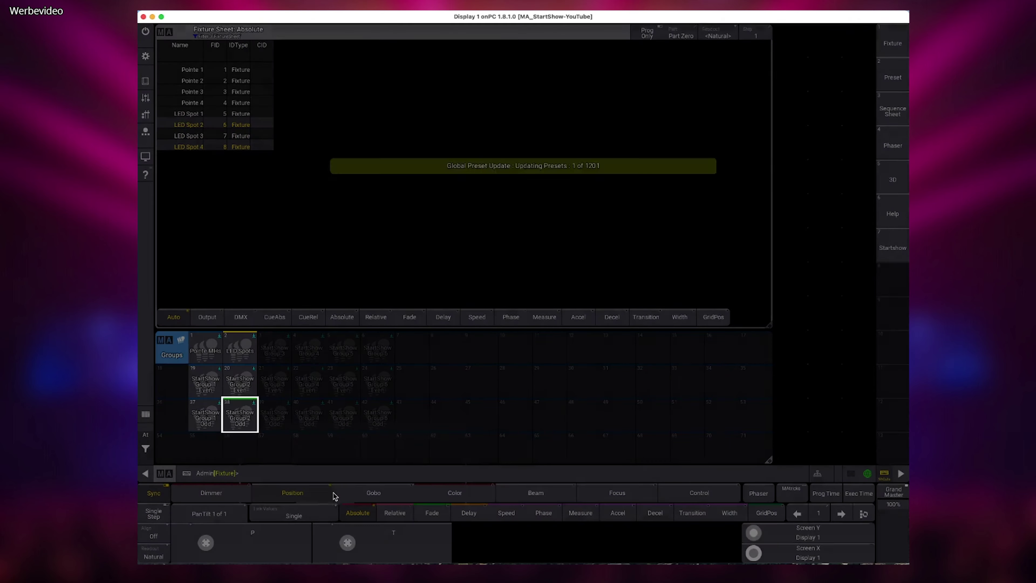
left_click(146, 449)
left_click(224, 451)
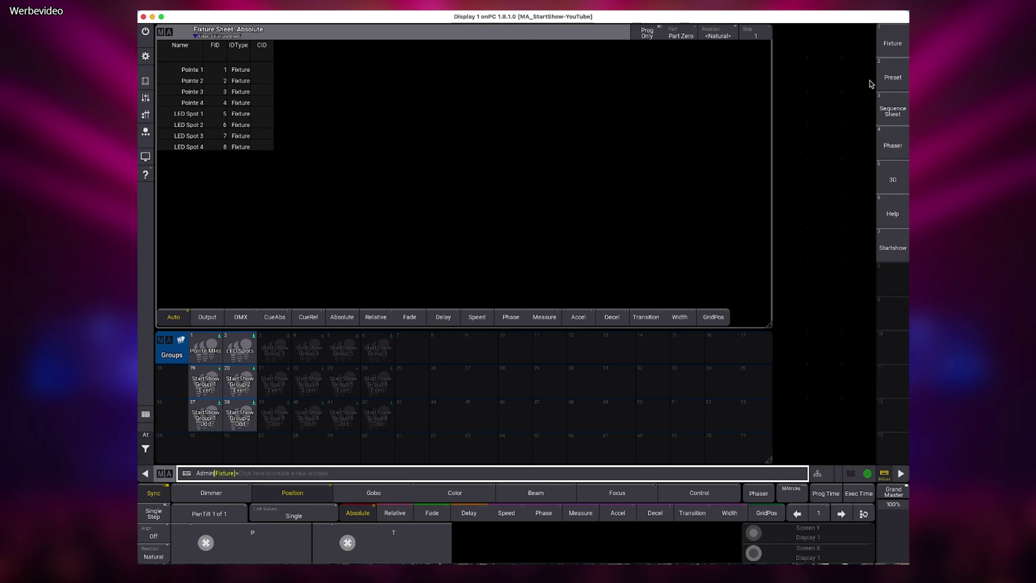
- In the Startshow view, run the Position Wizzard macro and confirm the Step 4 instructions of the StartShow Manual macro
left_click(892, 247)
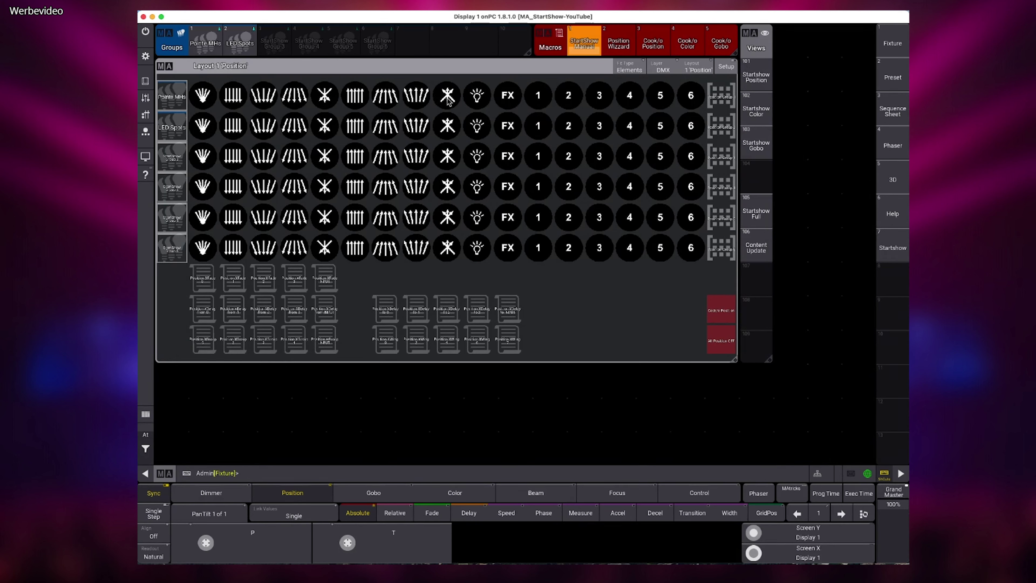
left_click(618, 41)
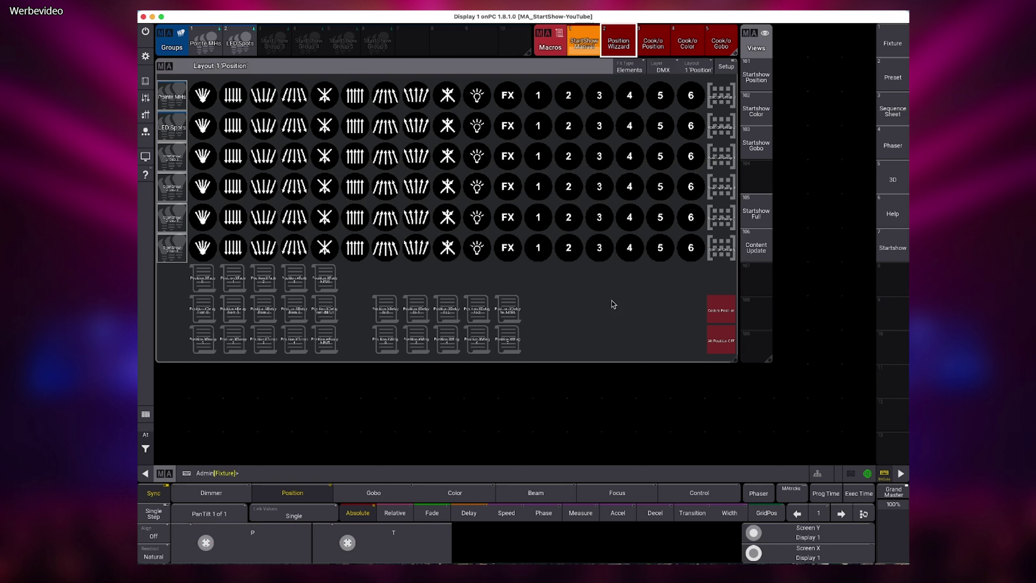
left_click(587, 48)
left_click(586, 48)
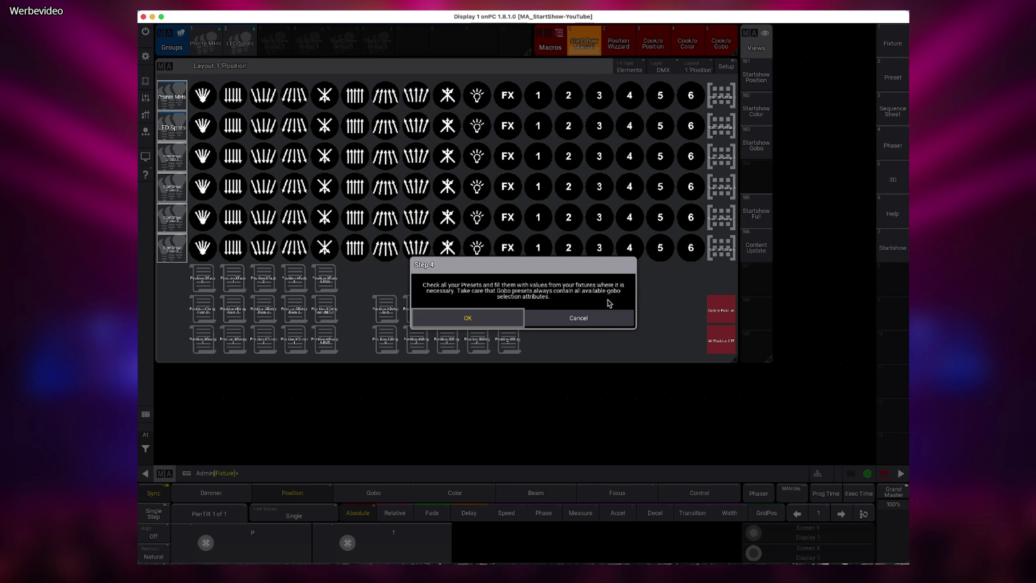
left_click(500, 323)
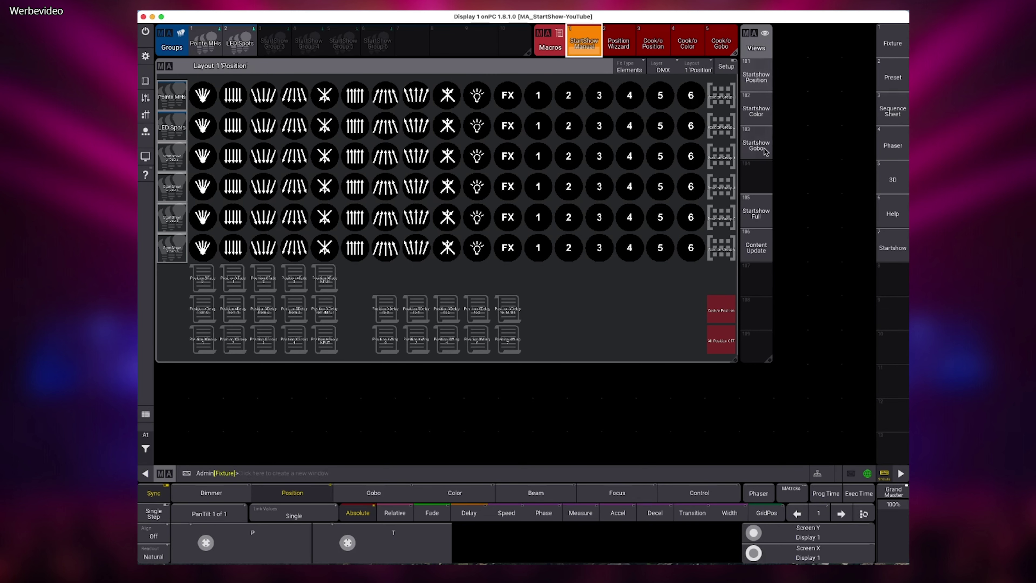
- Open the Startshow Color view and add a Dynamic preset pool three rows high in the empty area below the layout
left_click(764, 111)
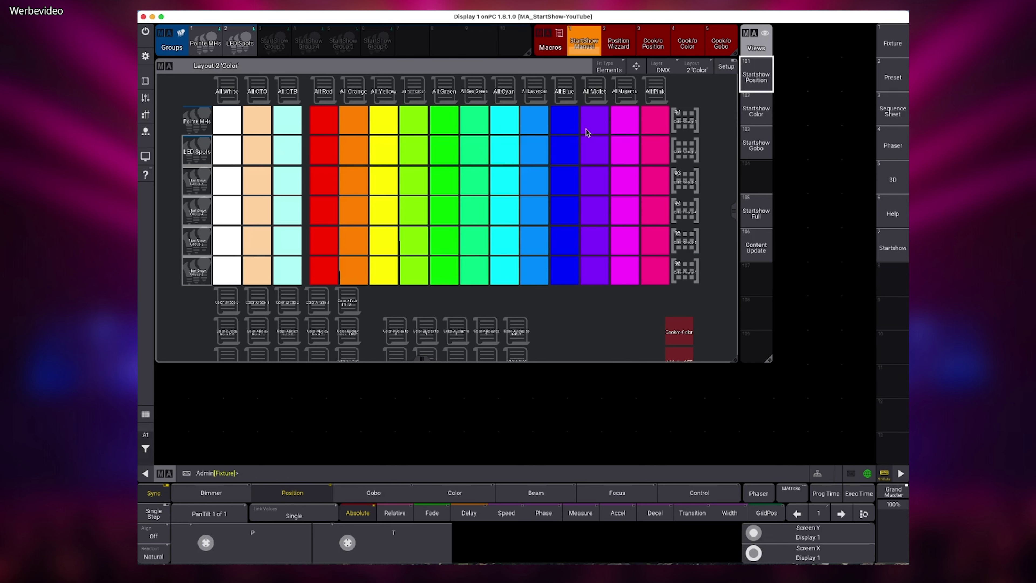
left_click(159, 367)
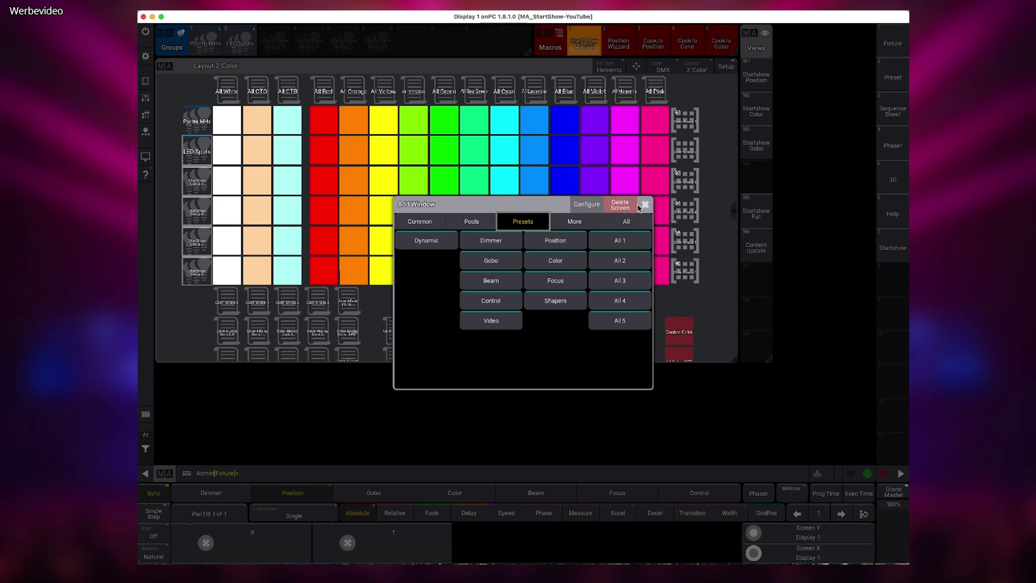
left_click(646, 204)
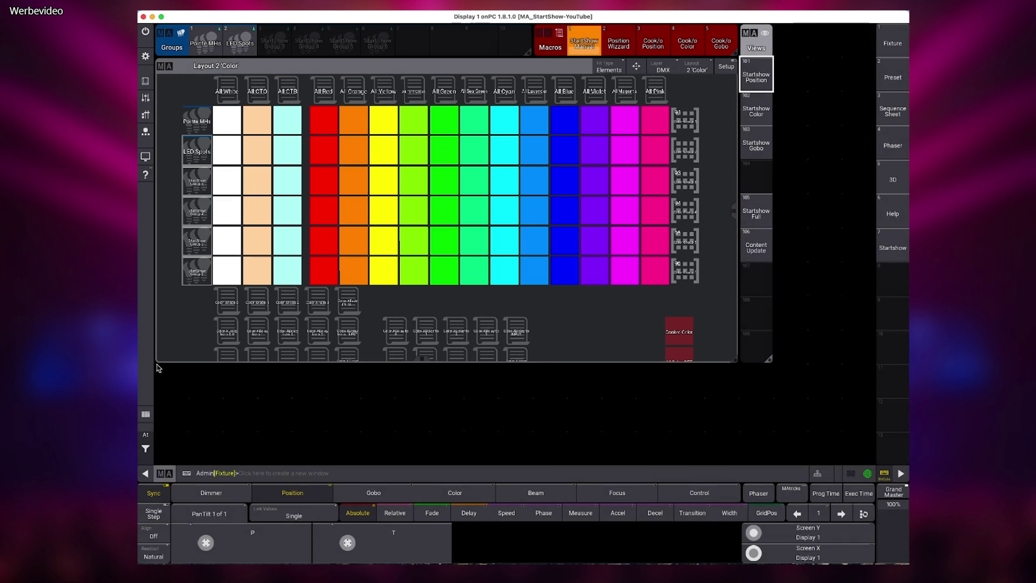
left_click_drag(159, 367, 733, 460)
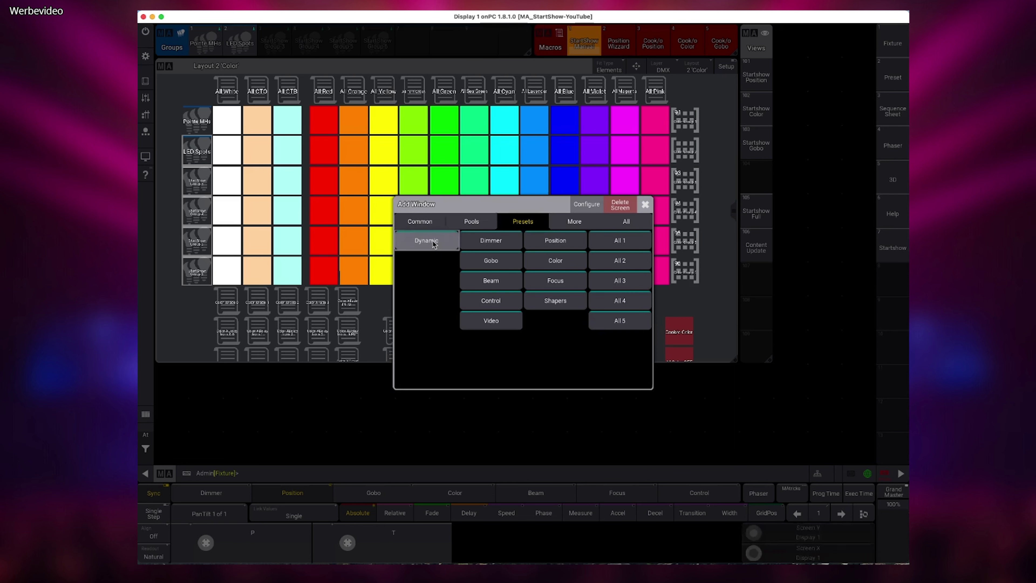
left_click(426, 241)
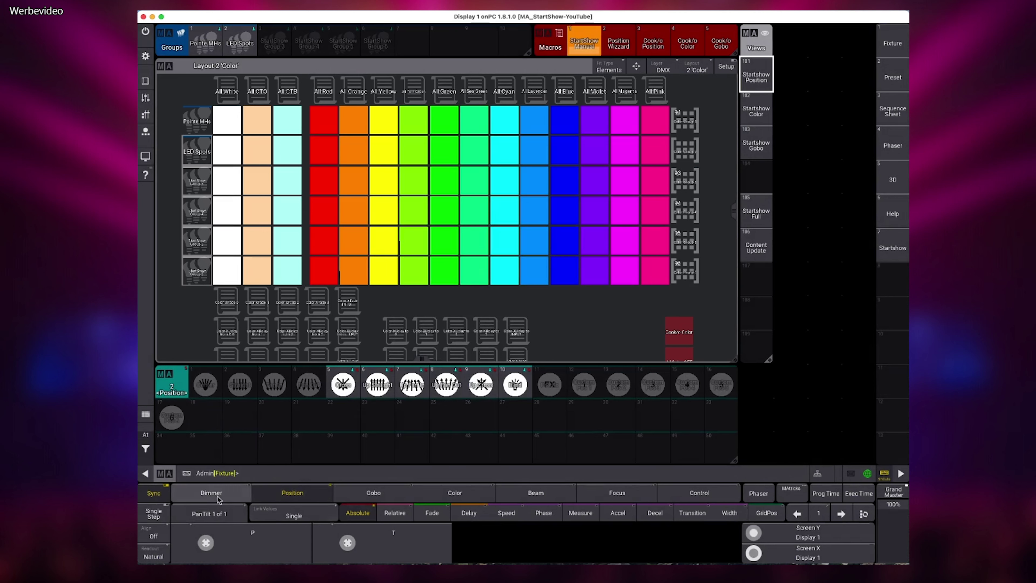
- Look through the Gobo, Color and Beam presets in the dynamic pool and return to the Color presets
left_click(368, 494)
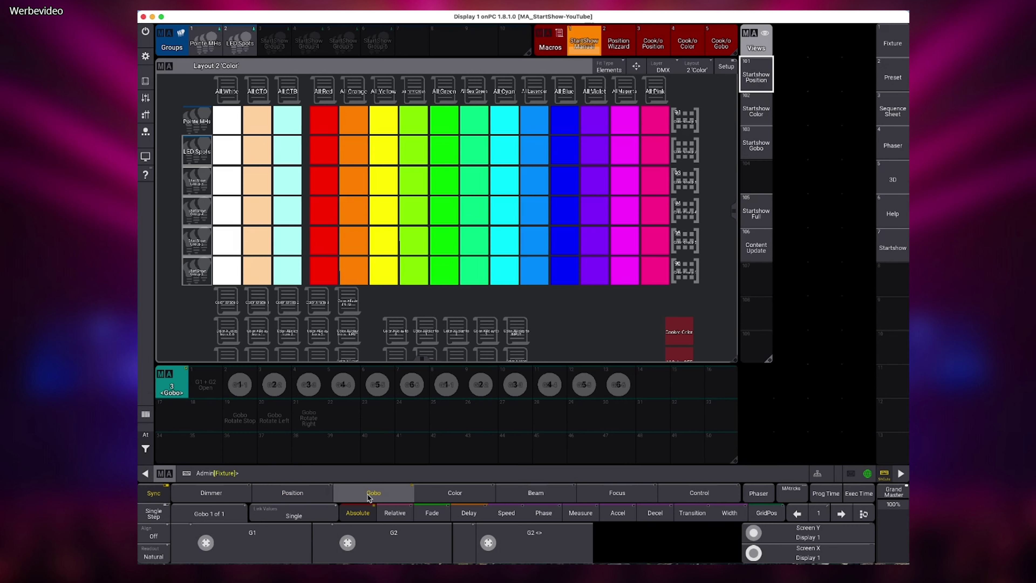
left_click(455, 493)
left_click(520, 494)
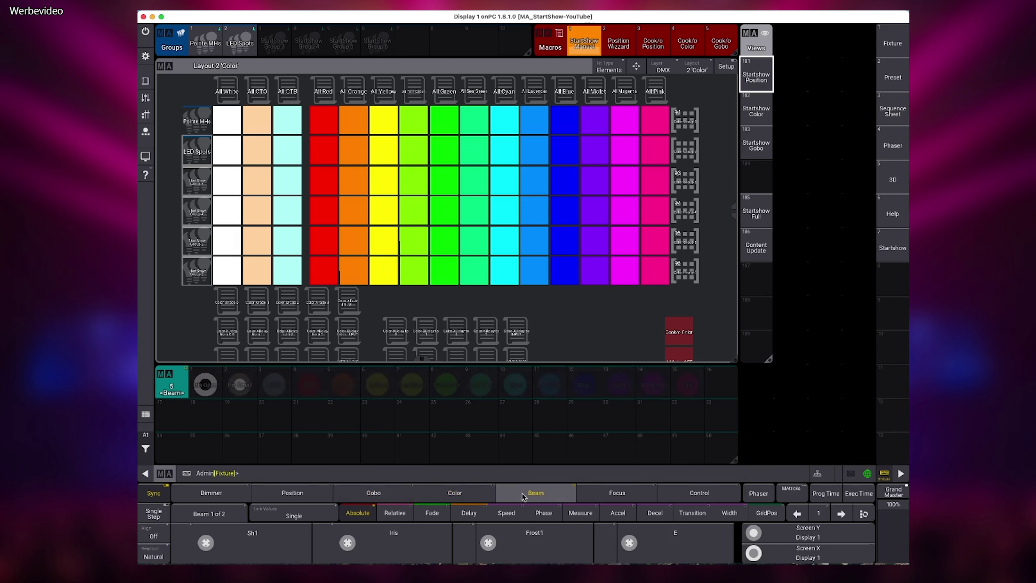
left_click(255, 393)
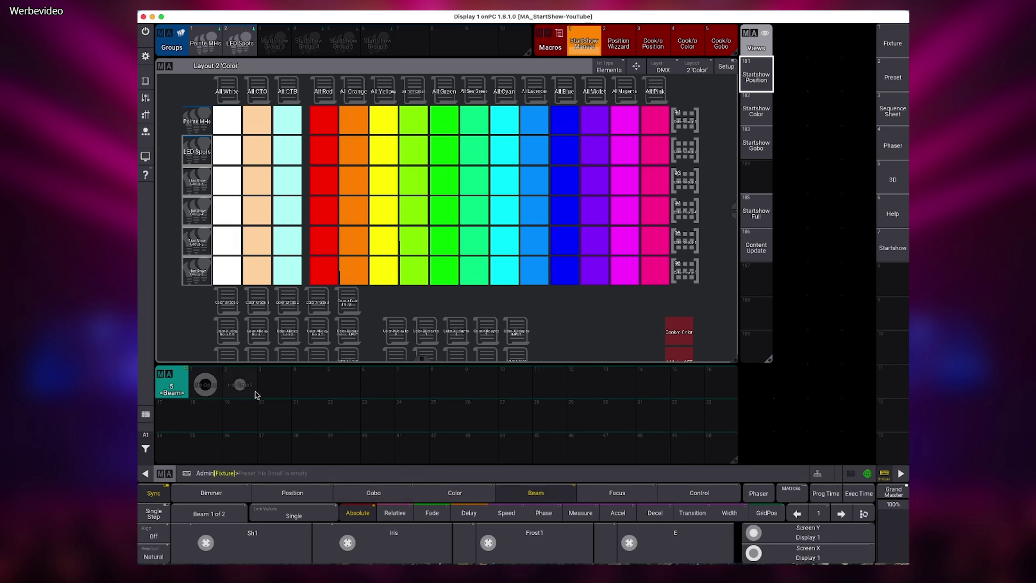
left_click(475, 497)
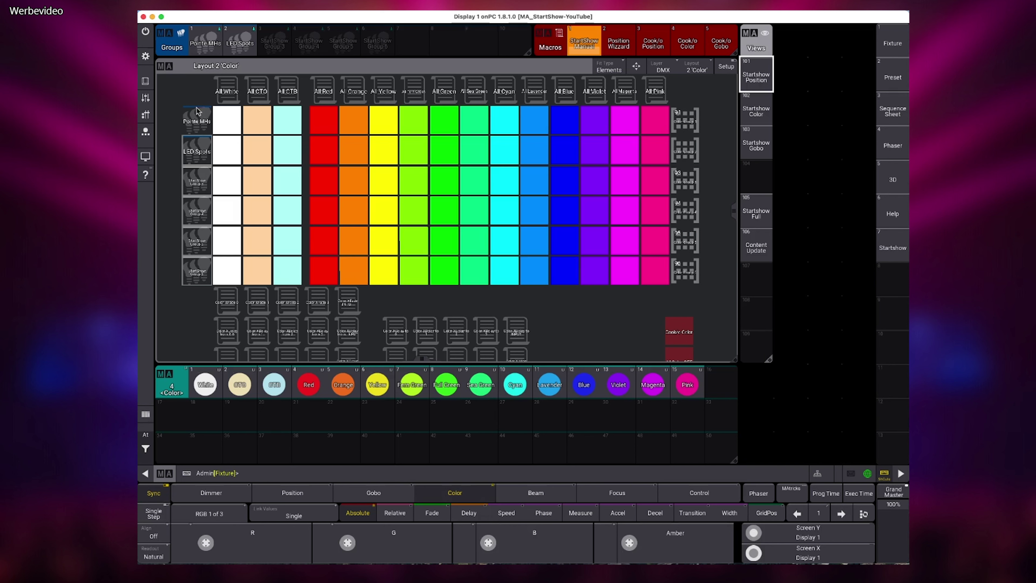
- Select the Pointe MHs group and set its color wheel C1 to the green channel set
left_click(199, 125)
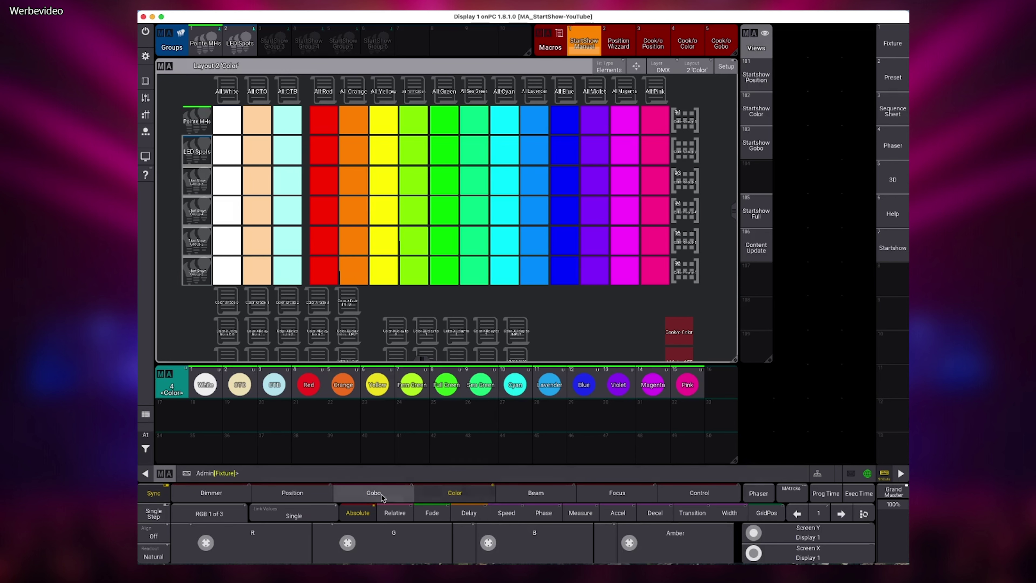
left_click(441, 497)
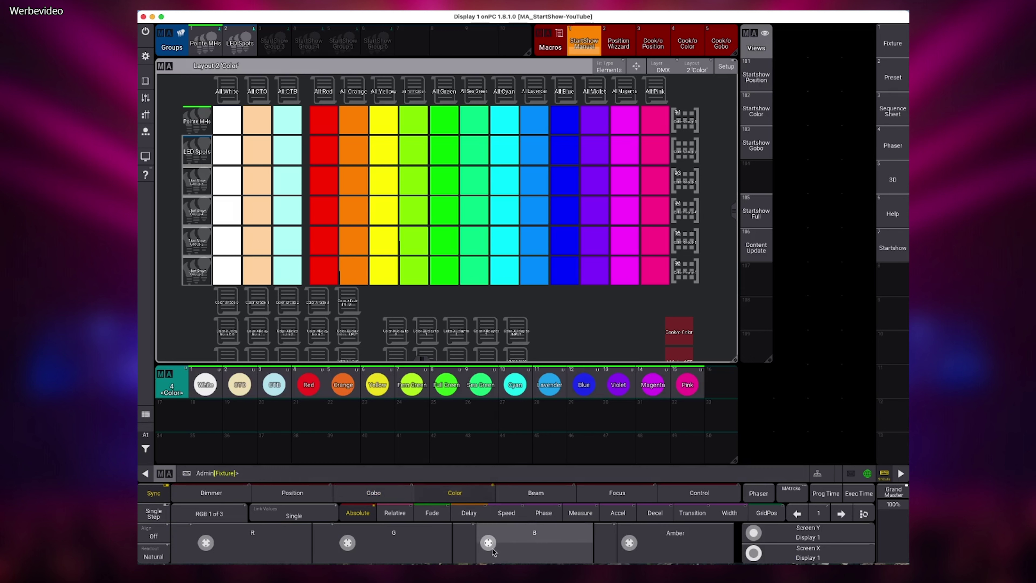
left_click(237, 520)
left_click(236, 519)
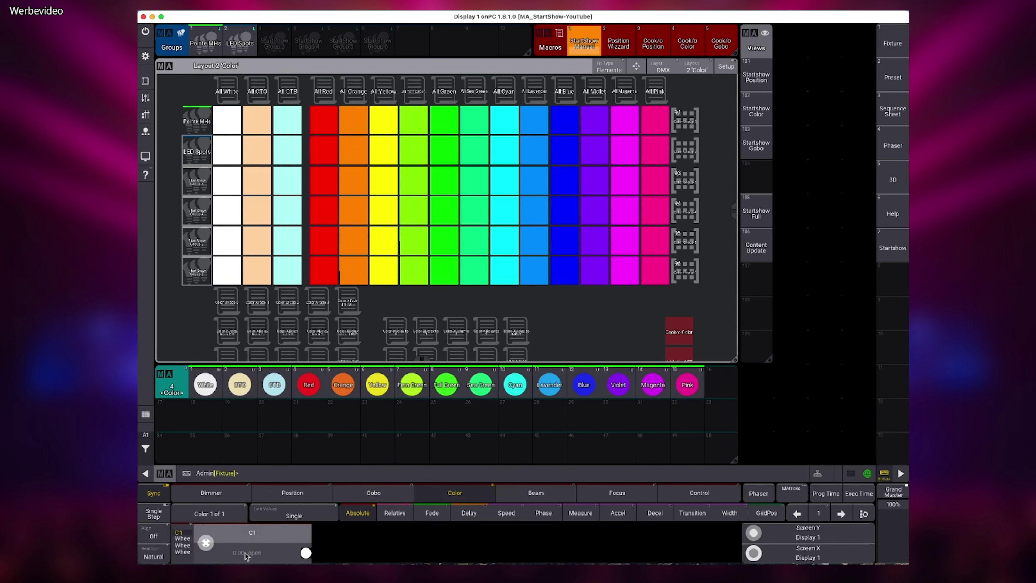
left_click(246, 553)
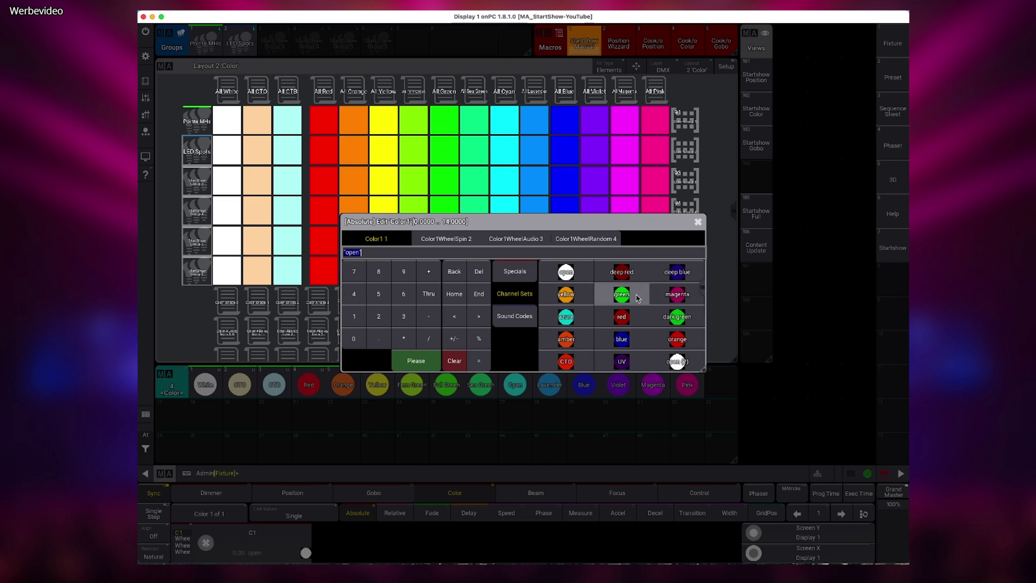
left_click(622, 294)
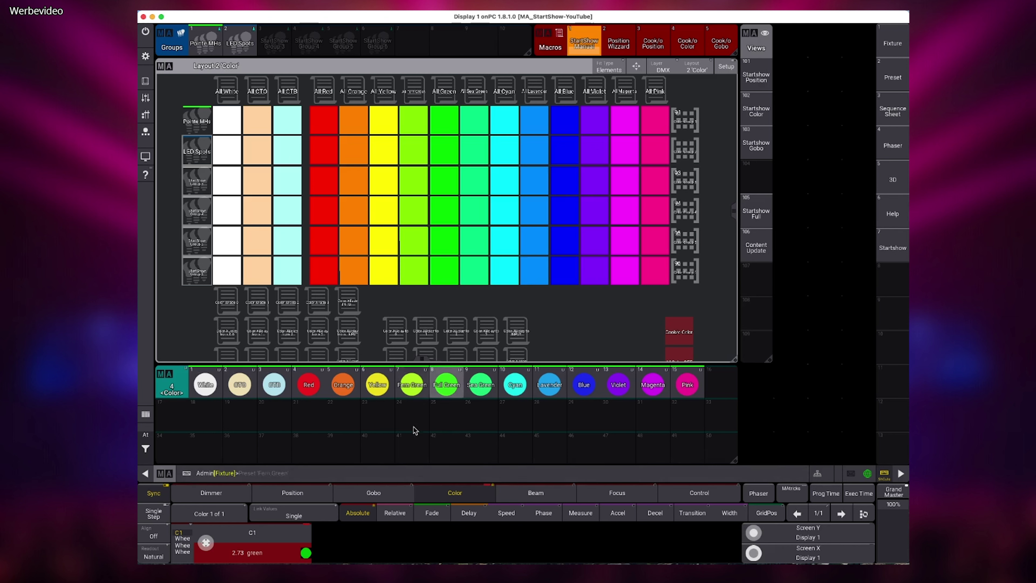
- Merge the green color wheel value into the Full Green color preset
type("Store")
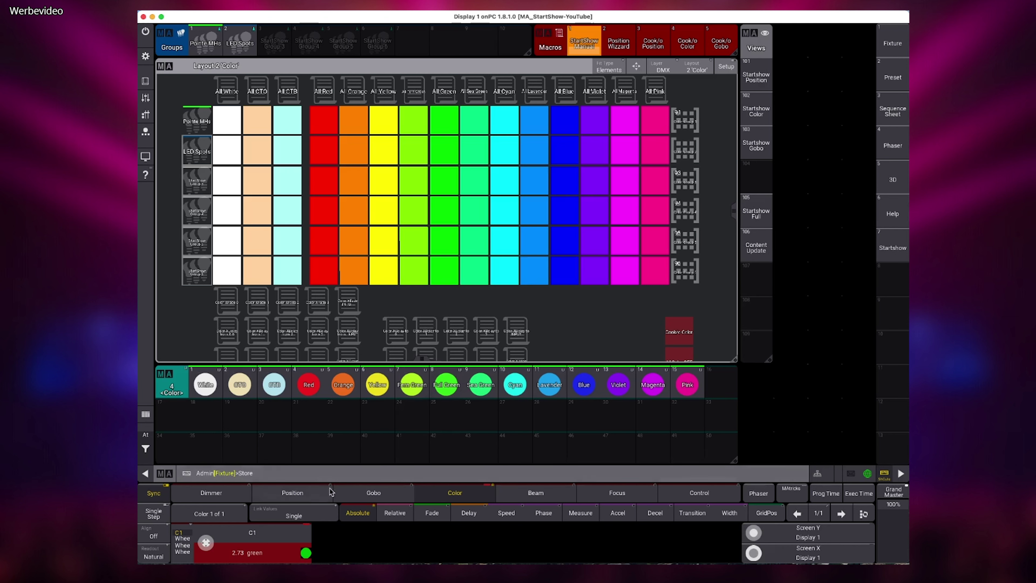
left_click(443, 392)
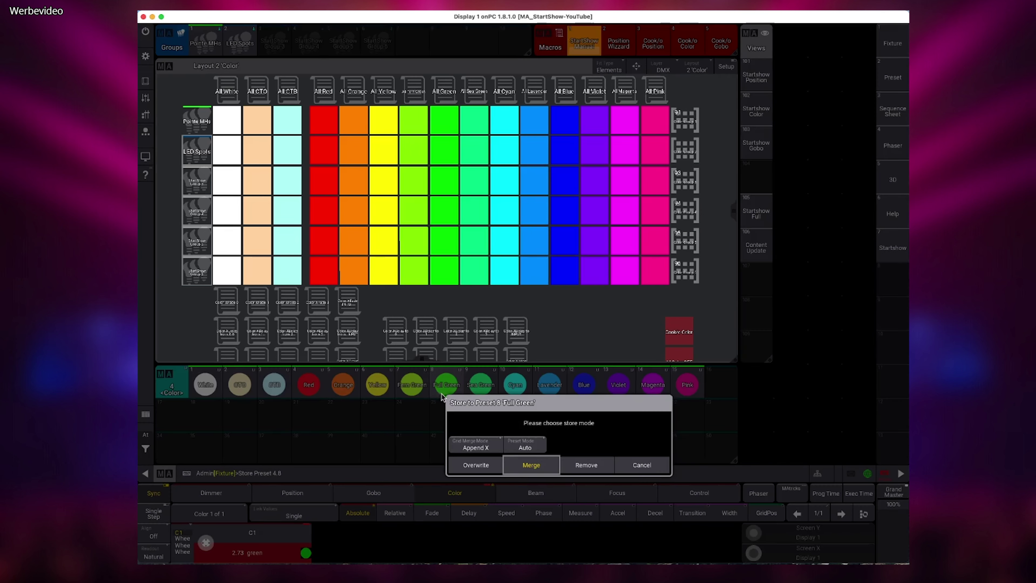
left_click(531, 465)
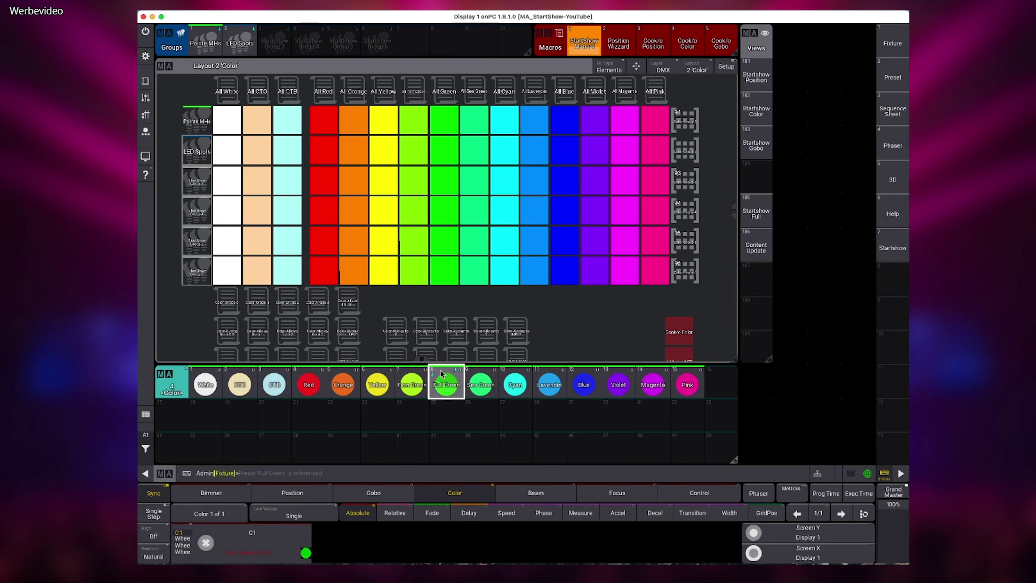
- Set the Pointe MHs color wheel C1 to the red channel set and merge it into the Red color preset
left_click(304, 552)
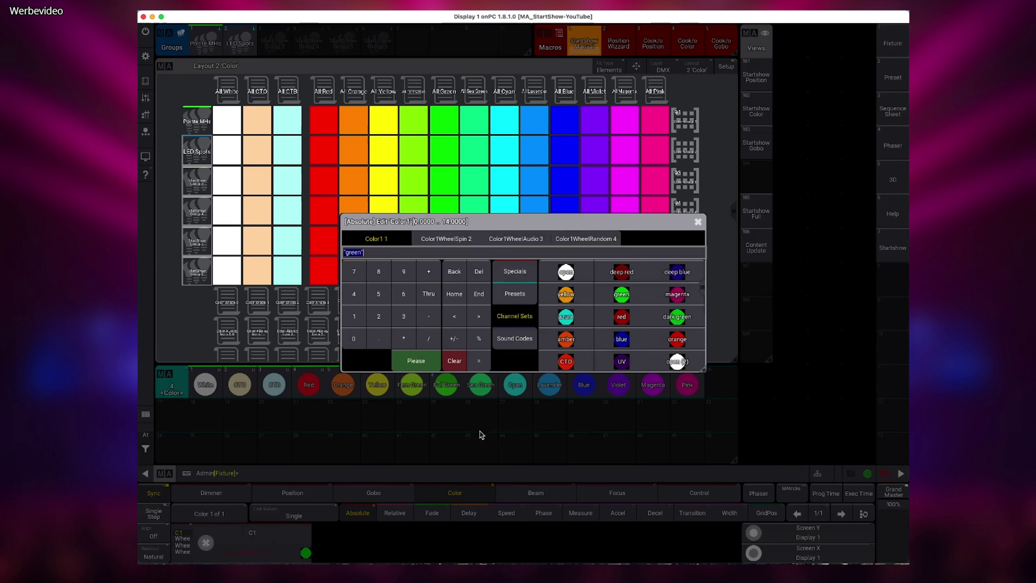
left_click(623, 316)
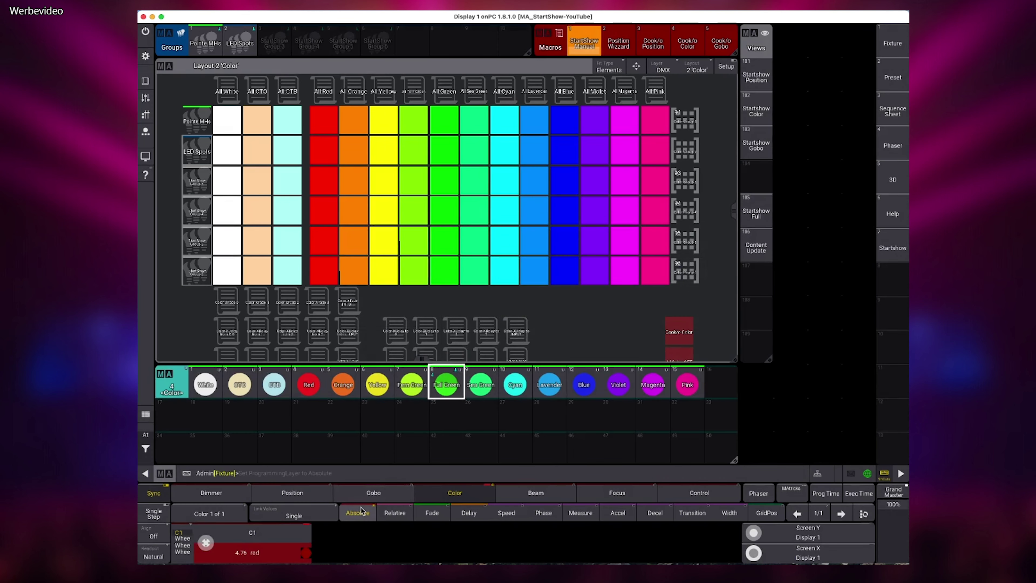
key("s")
left_click(308, 385)
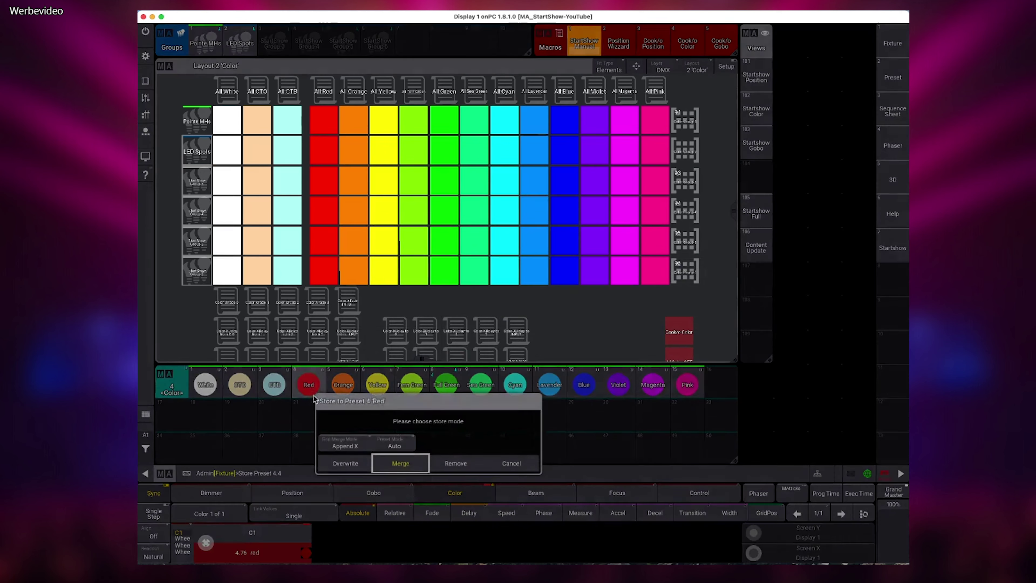
left_click(400, 464)
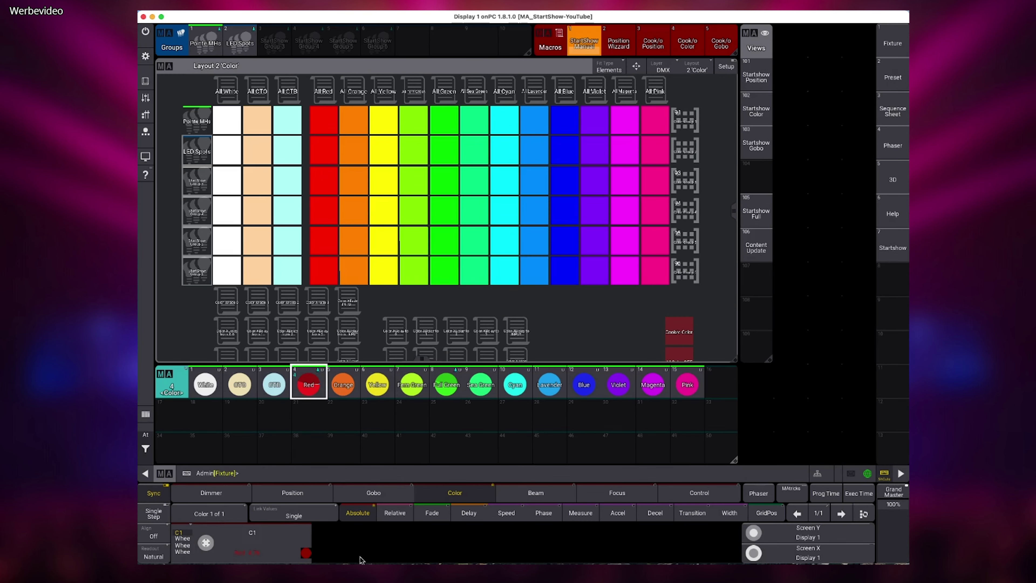
- Set the Pointe MHs color wheel C1 to the amber channel set and merge it into the Orange color preset
left_click(288, 552)
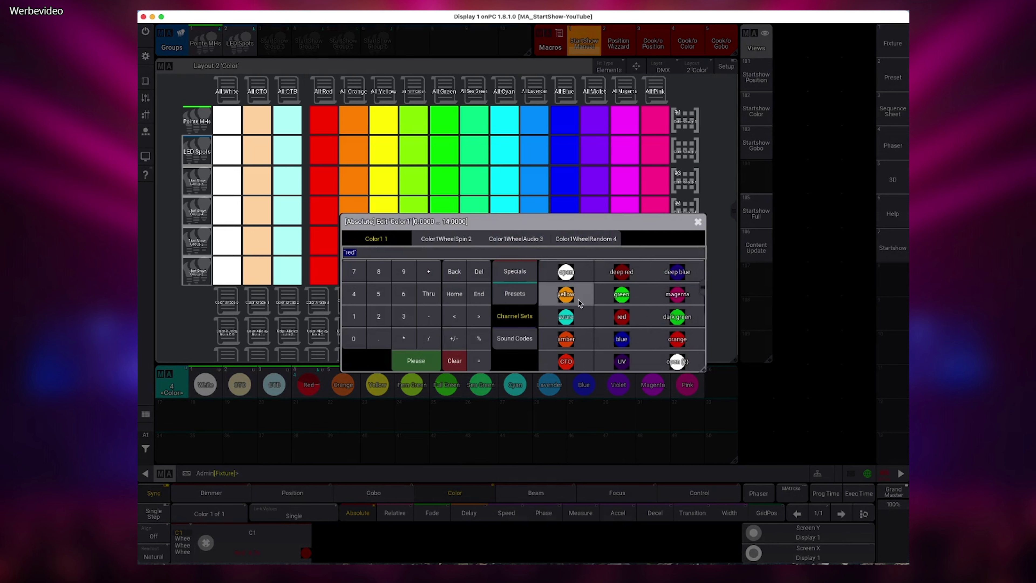
left_click(581, 342)
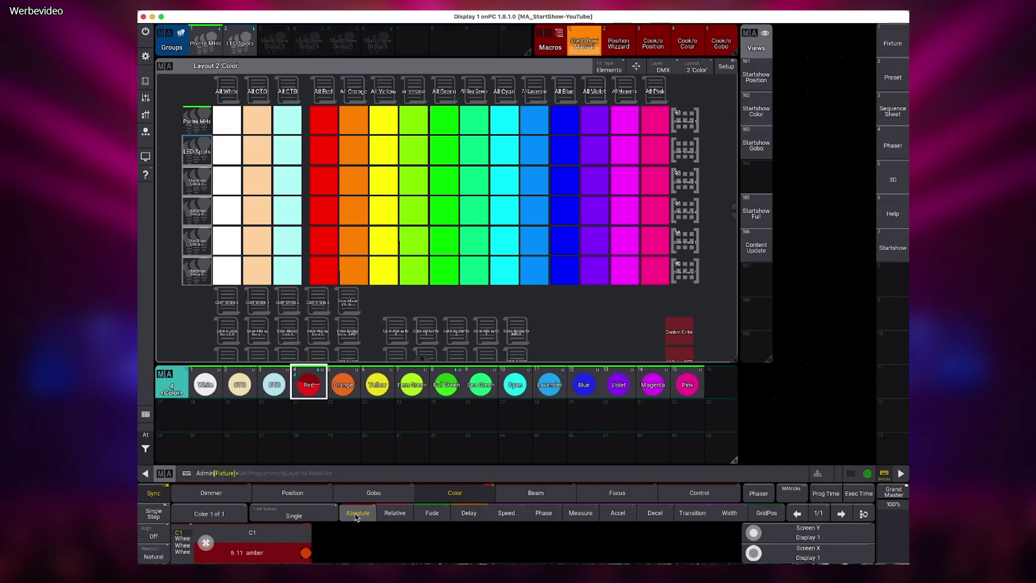
key("s")
left_click(349, 393)
left_click(436, 460)
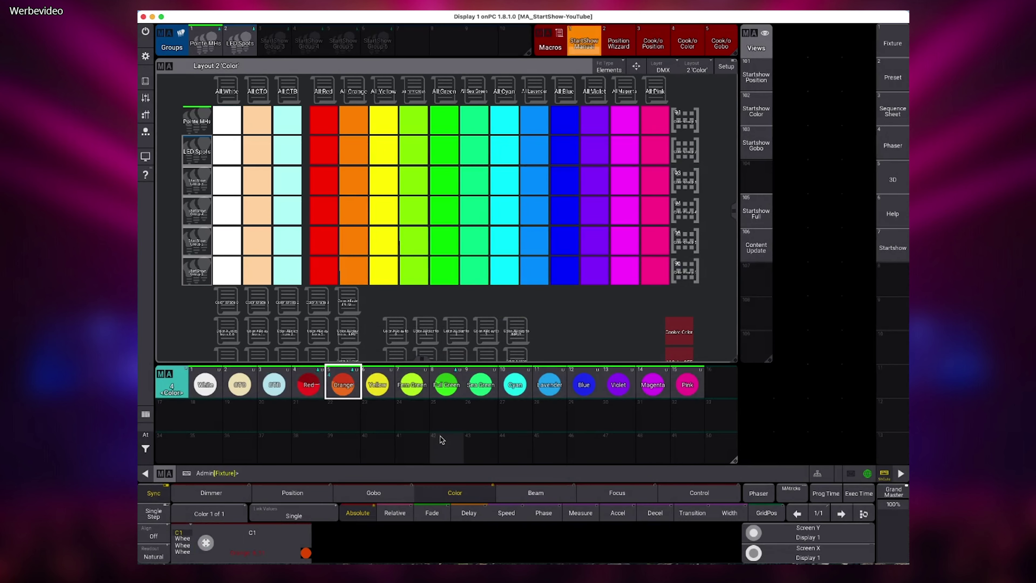
left_click(345, 392)
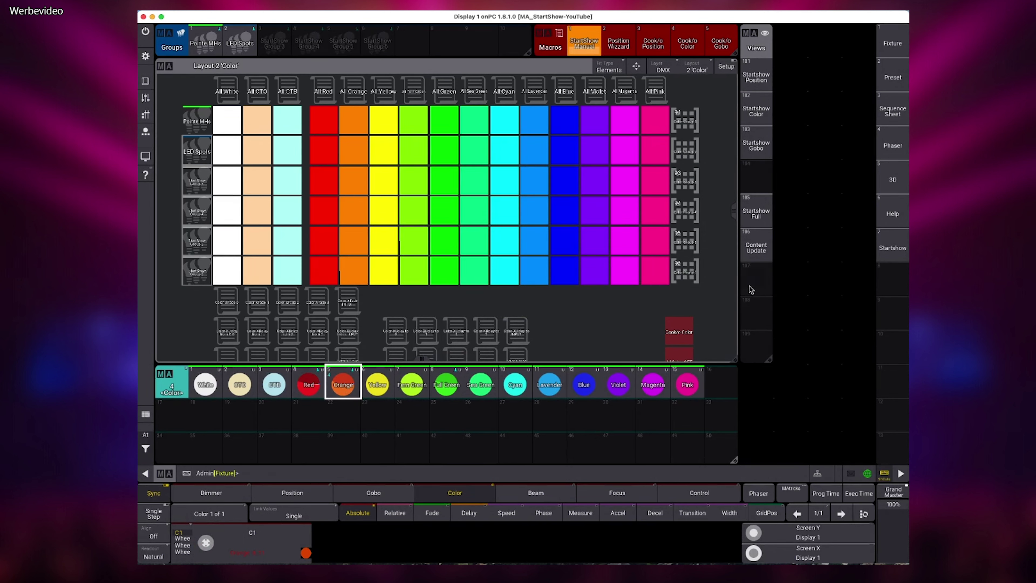
- Switch to the Startshow Gobo view and add a dynamic preset pool in the free area below the gobo layout
left_click(757, 150)
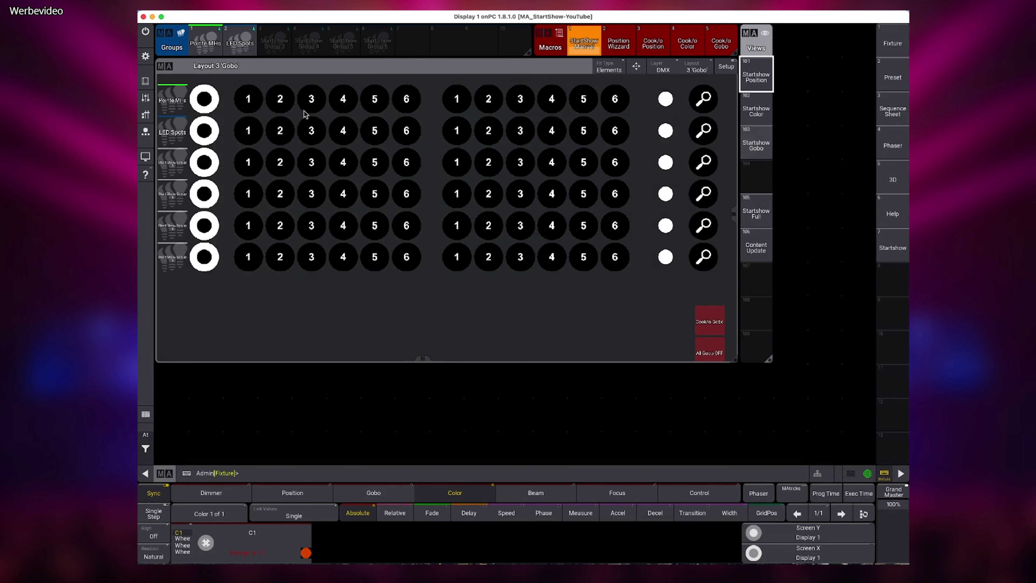
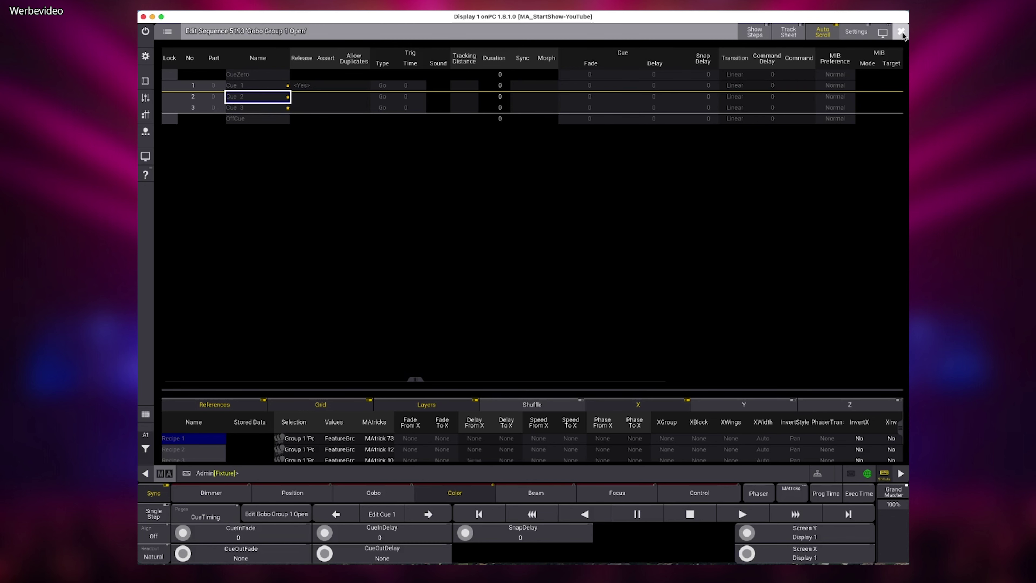
left_click(902, 32)
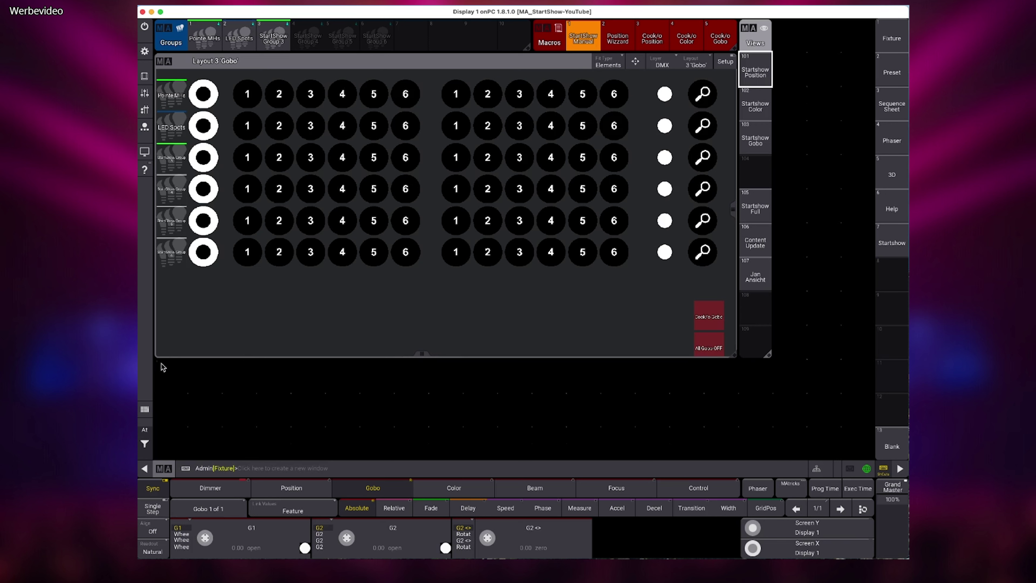
left_click_drag(163, 368, 738, 456)
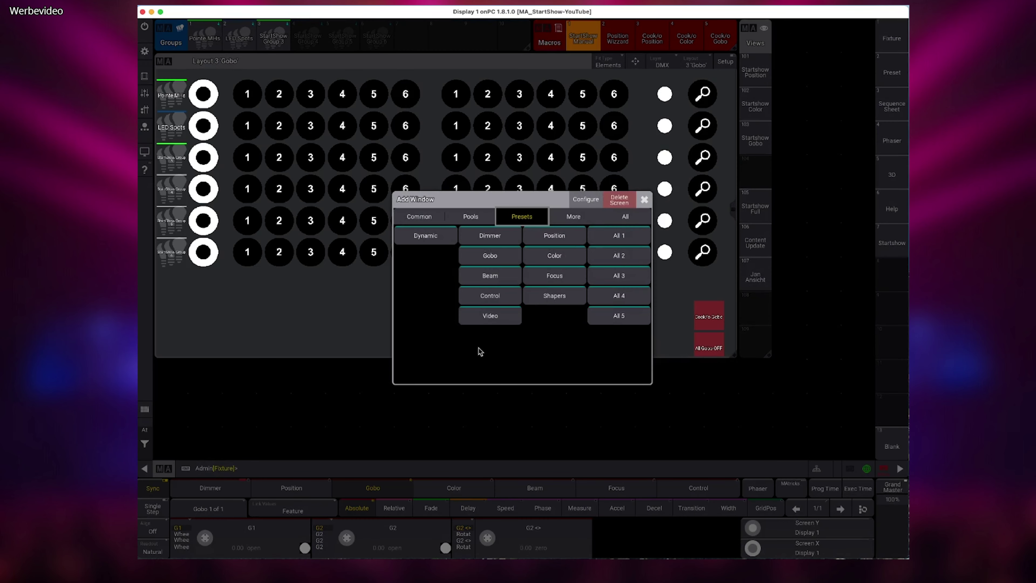
left_click(420, 235)
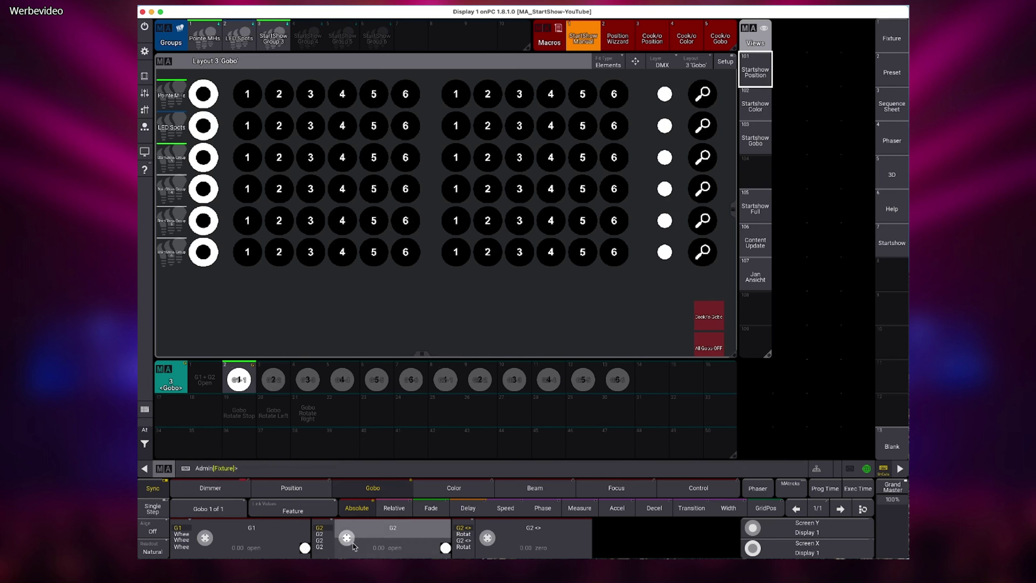
- Set gobo wheel G2 to the gobo 2 4 channel set and merge it into the G1-2 gobo preset
left_click(391, 537)
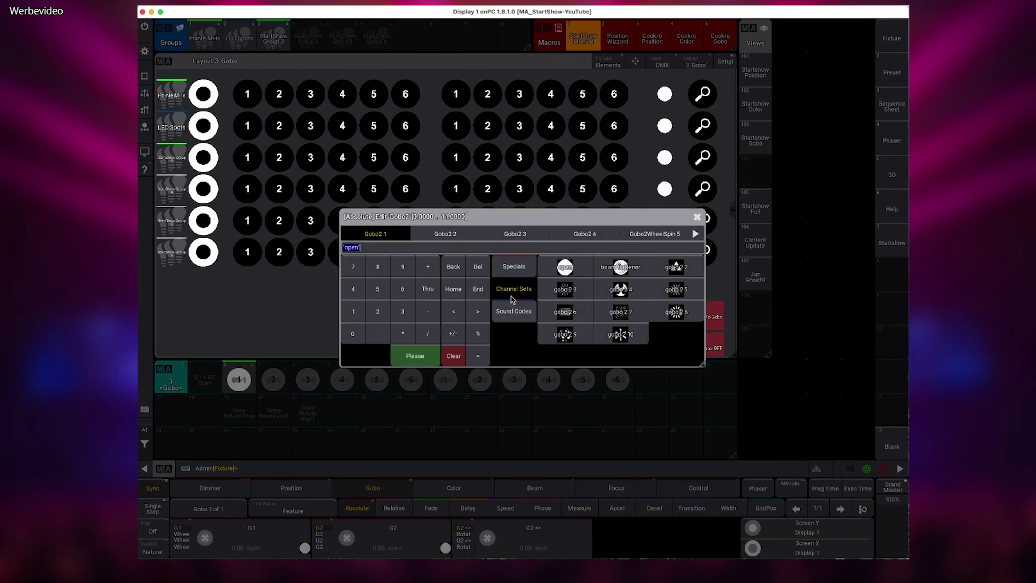
left_click(621, 289)
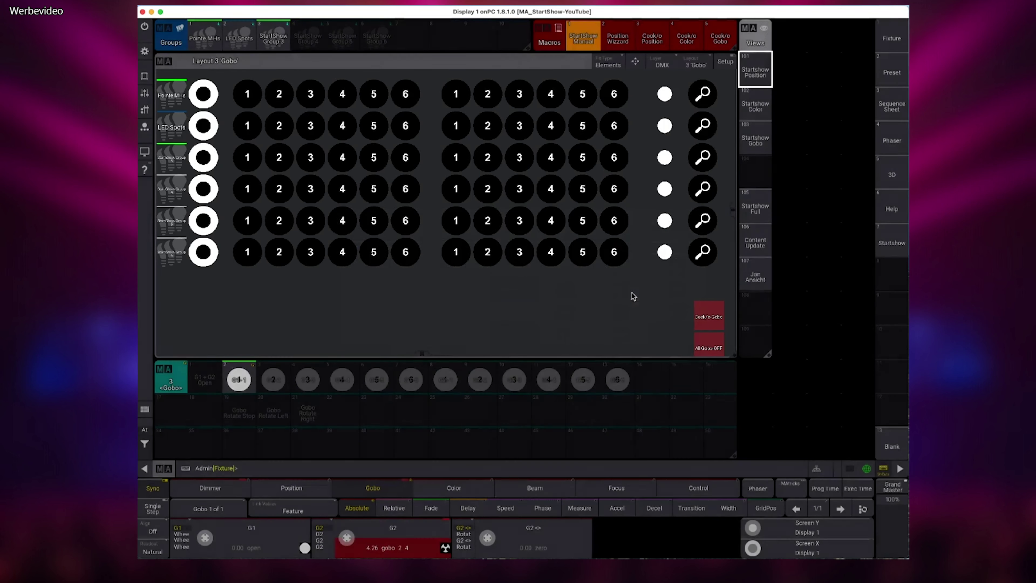
key("s")
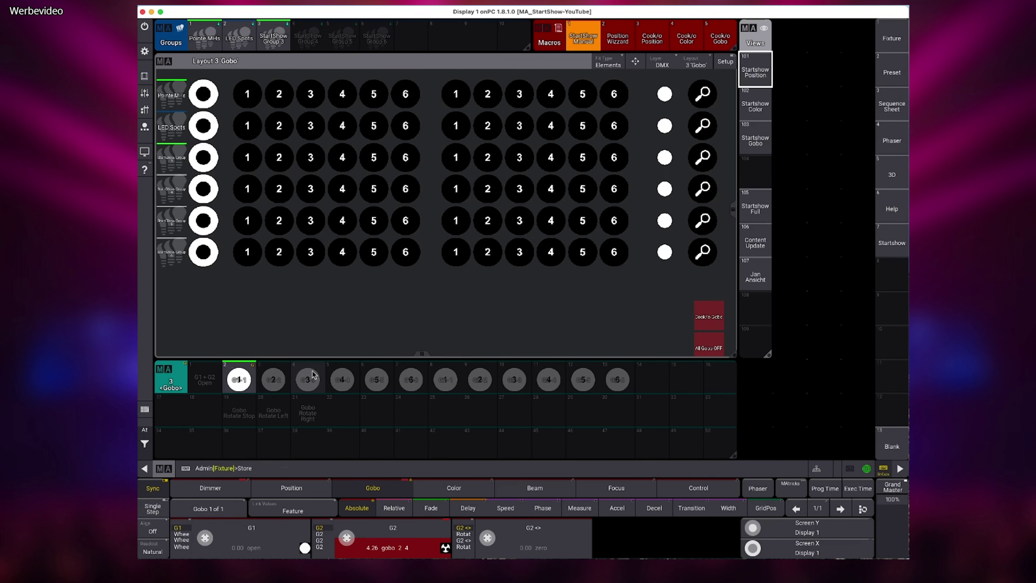
left_click(288, 384)
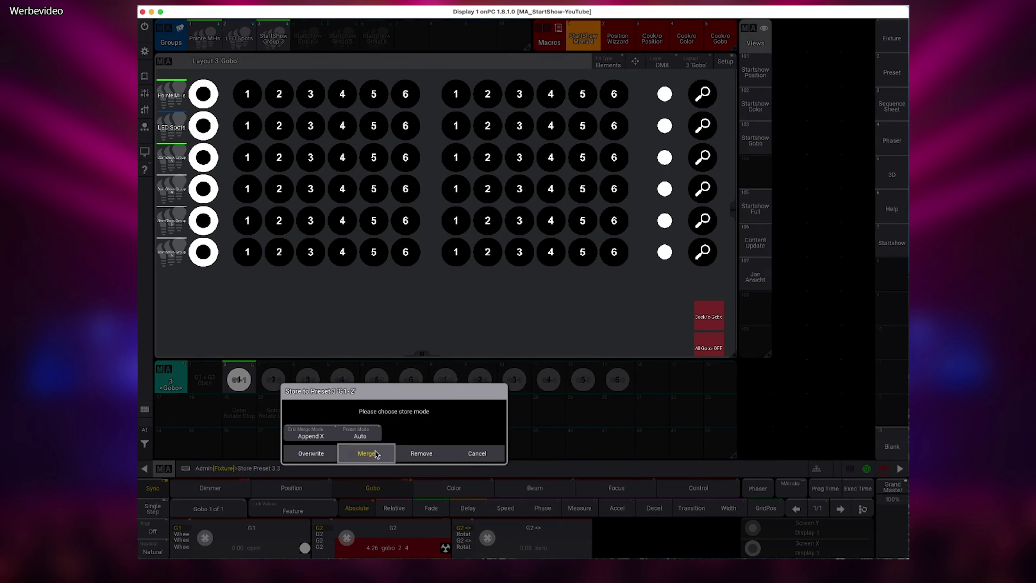
left_click(390, 451)
- Set gobo wheel G2 to the gobo 2 2 channel set and merge it into the G1-3 gobo preset
left_click(445, 545)
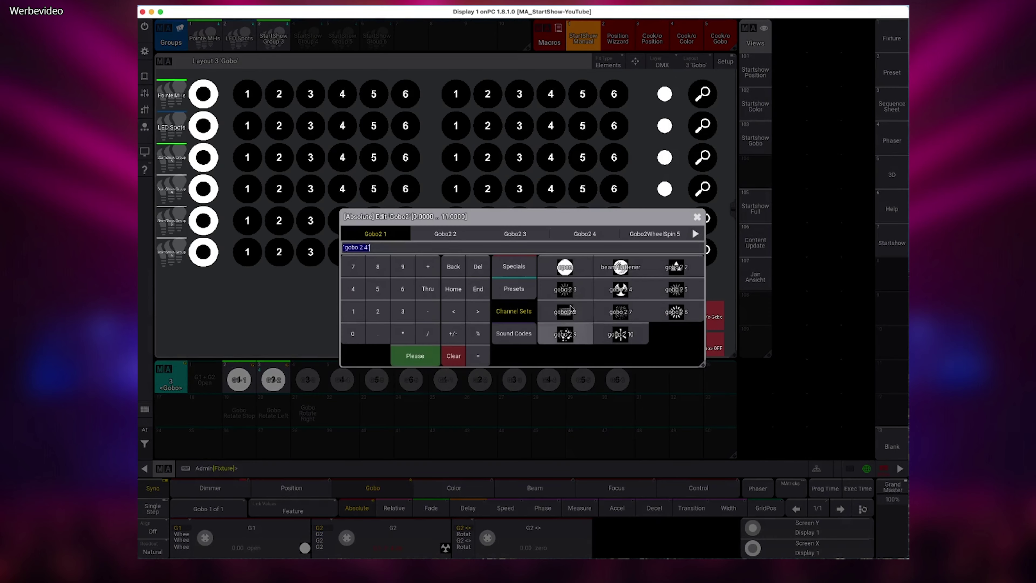
left_click(675, 267)
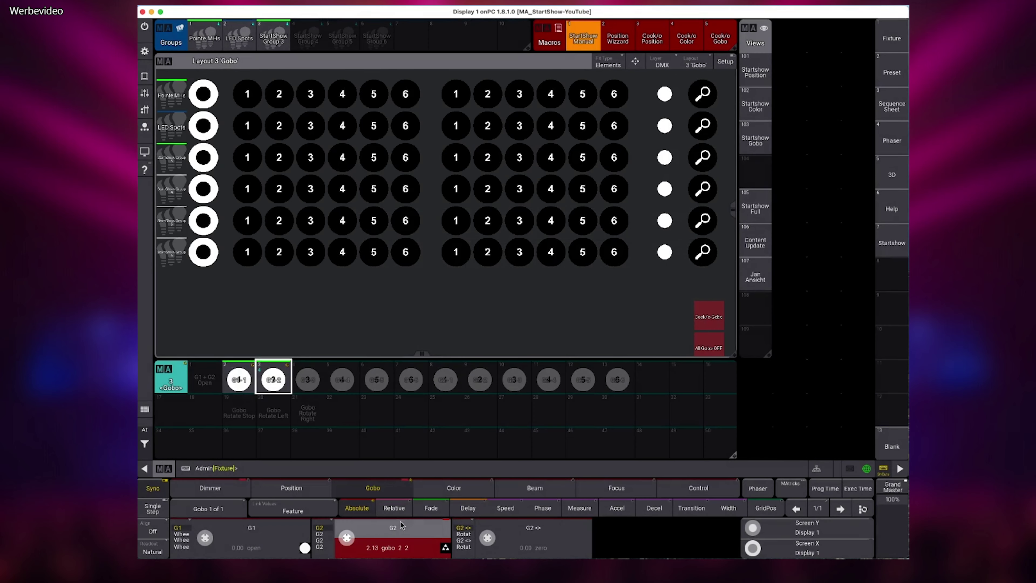
key("s")
left_click(274, 380)
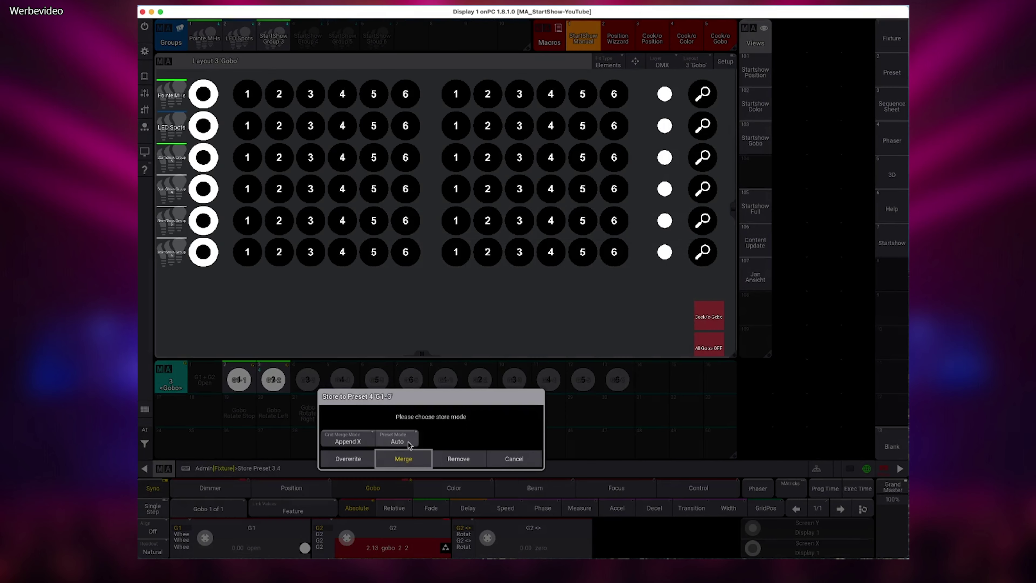
left_click(404, 458)
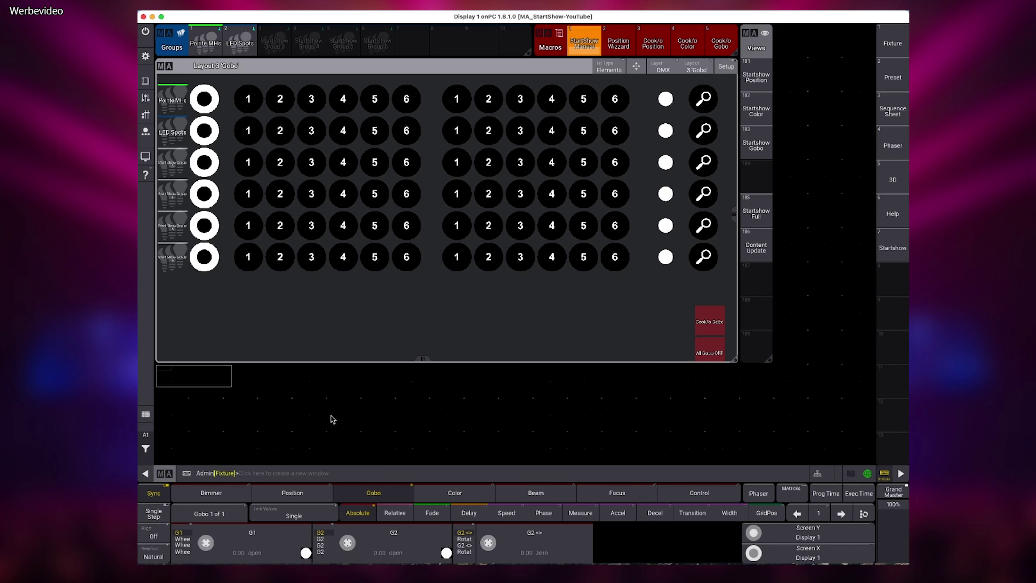
- Add a dynamic preset pool across the empty area under the gobo layout and bring up its Focus presets
left_click_drag(331, 418, 730, 457)
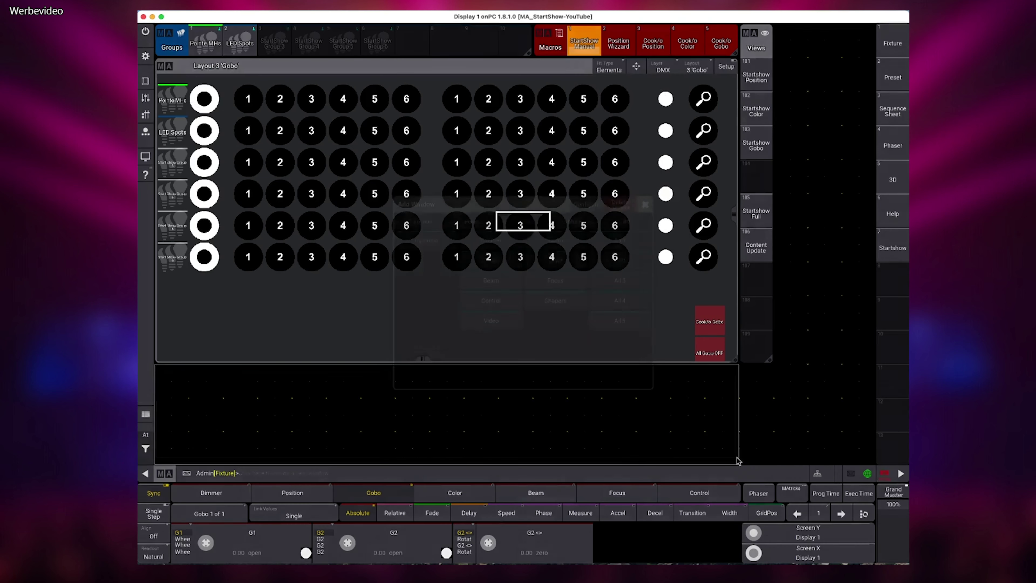
left_click(439, 239)
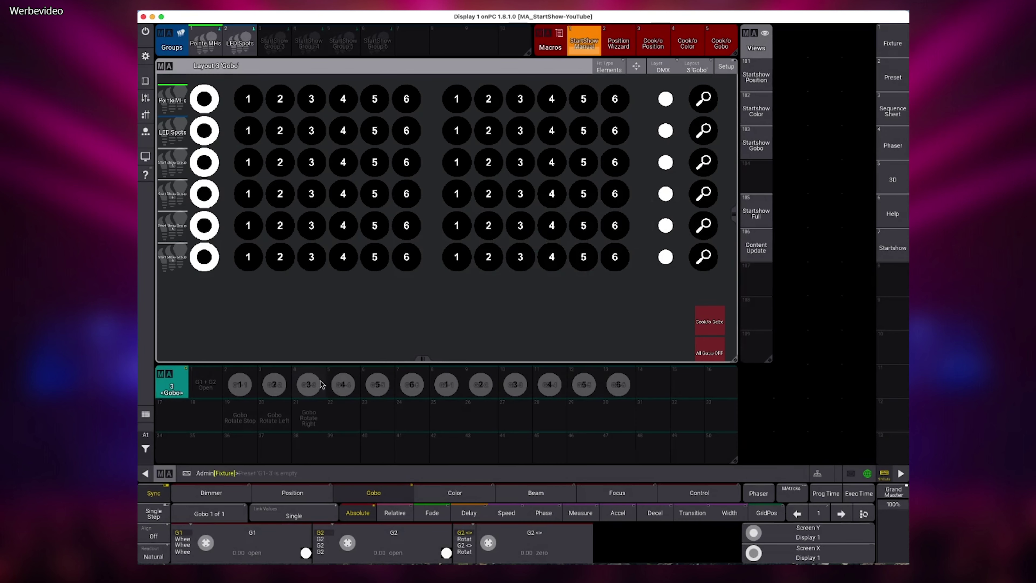
left_click(539, 493)
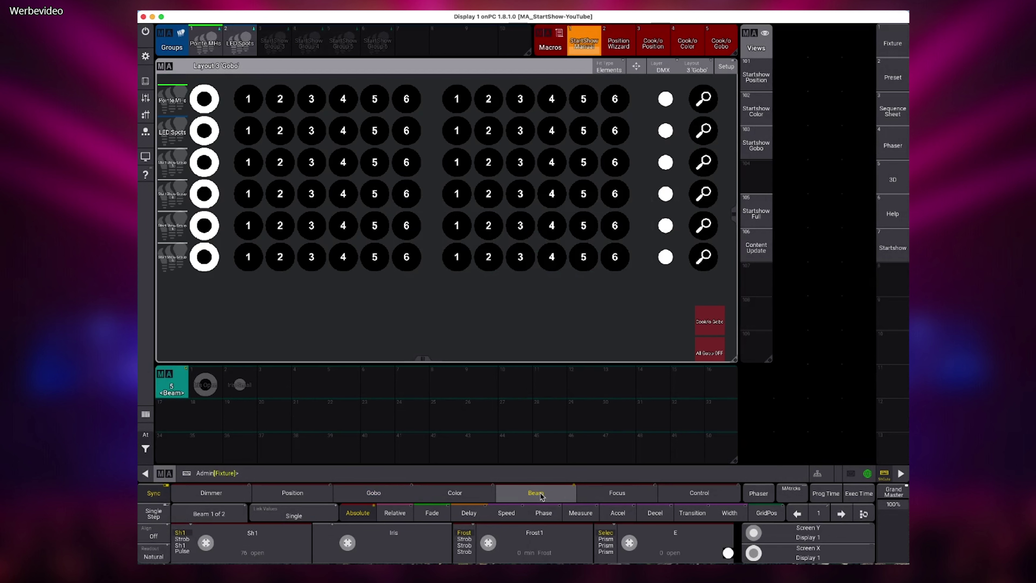
left_click(600, 494)
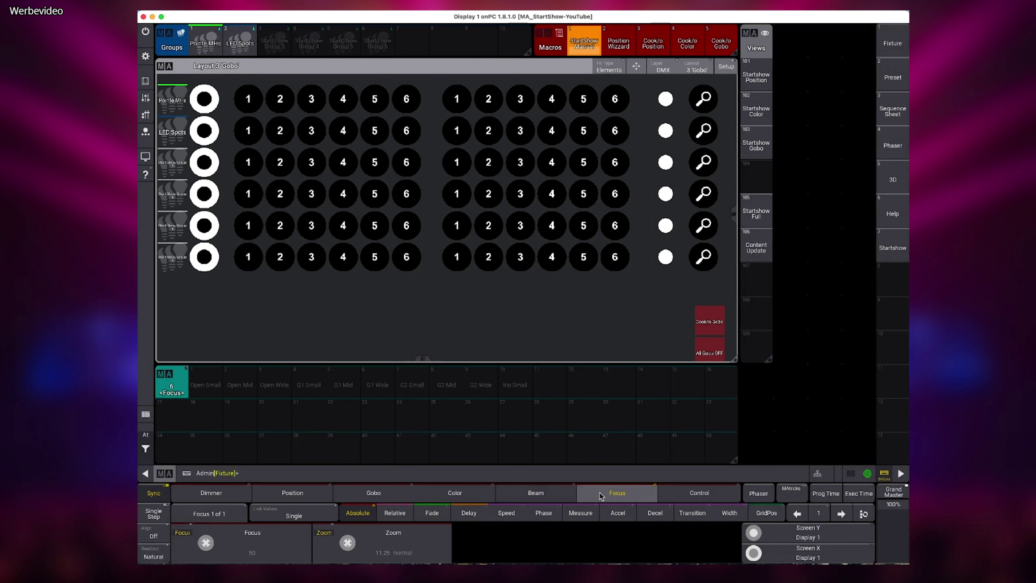
- Set the Pointe MHs zoom to the normal channel set
left_click(403, 547)
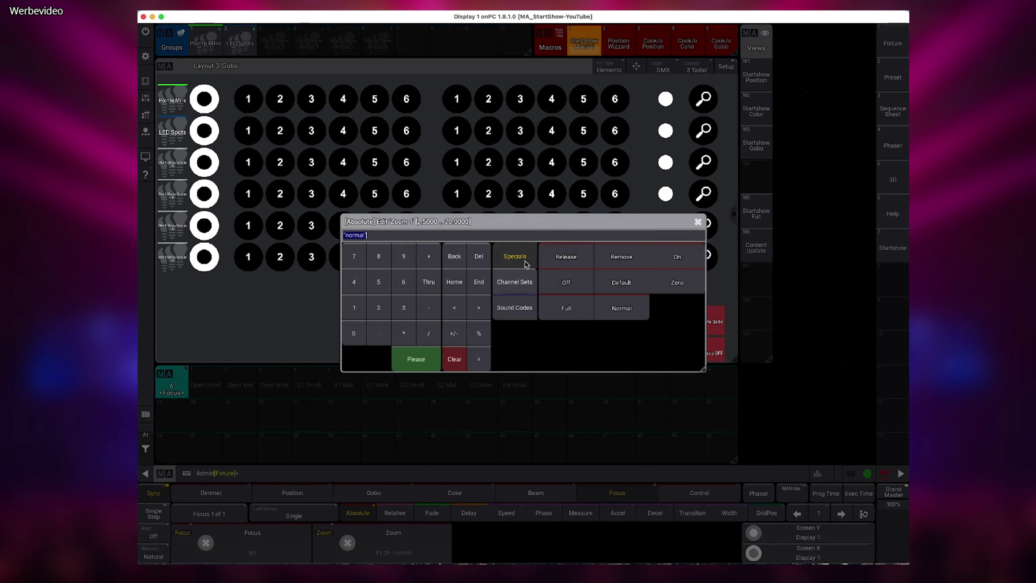
left_click(516, 282)
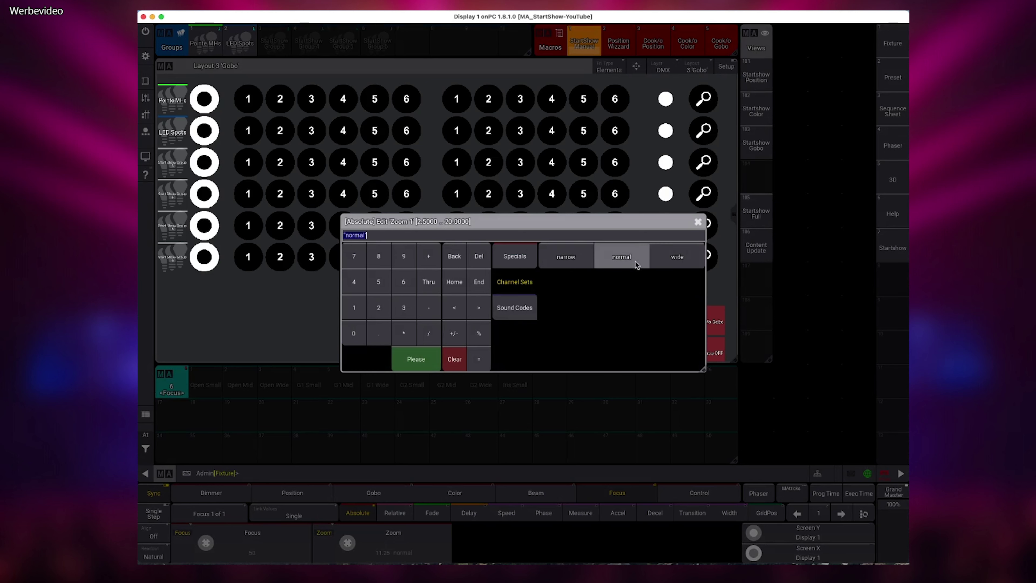
left_click(620, 265)
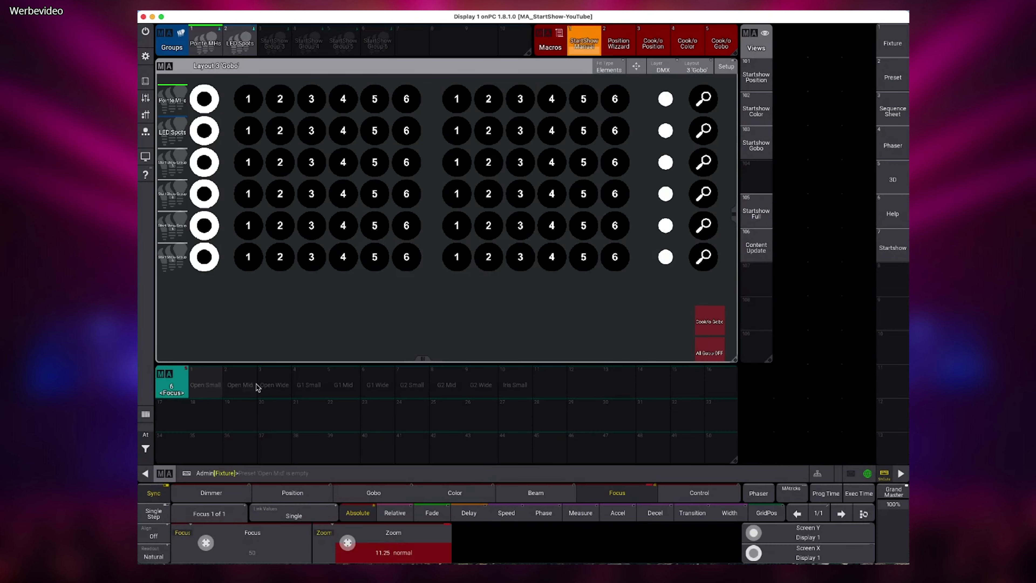
- Set the Pointe MHs zoom to the wide channel set and merge it into the Open Wide focus preset
left_click(393, 547)
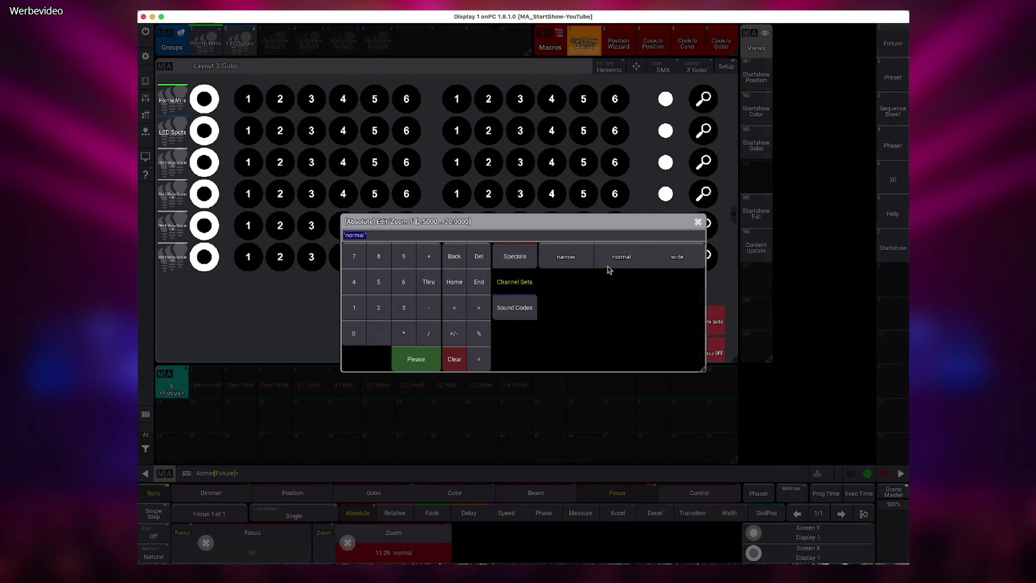
left_click(679, 257)
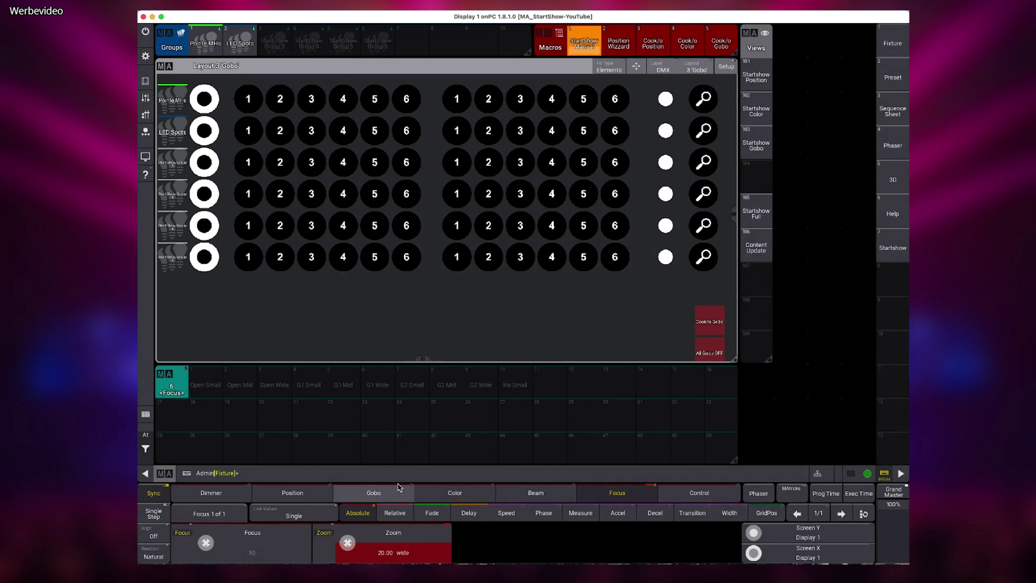
key("s")
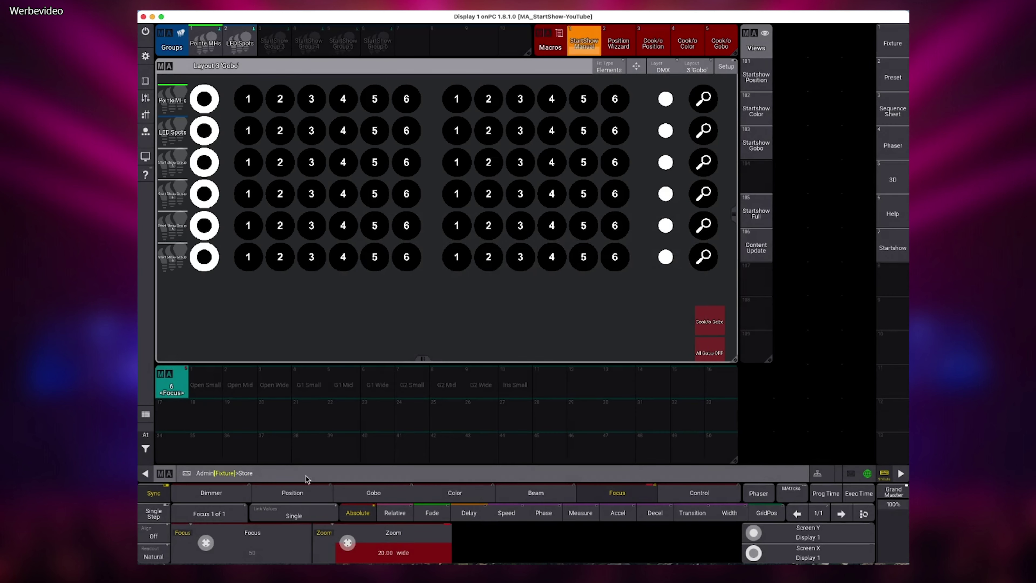
left_click(280, 389)
left_click(367, 462)
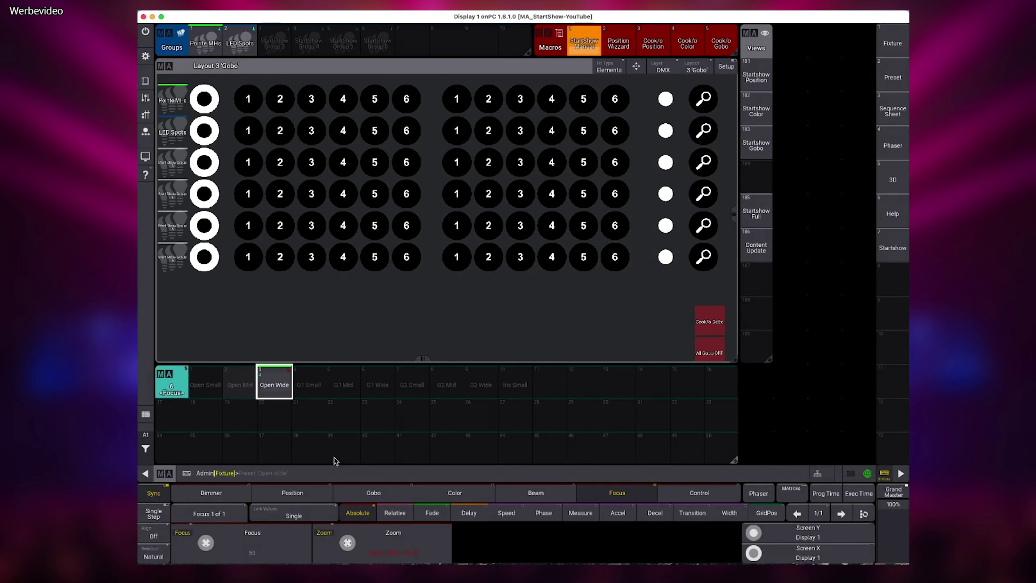
- Set the Pointe MHs zoom to the normal channel set and merge it into the Open Mid focus preset
left_click(350, 539)
left_click(620, 256)
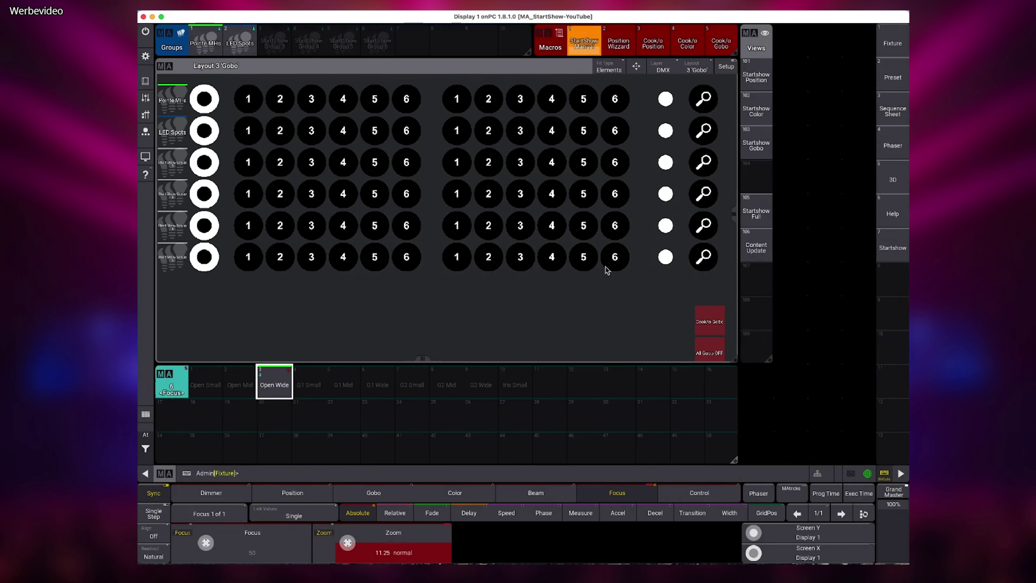
key("s")
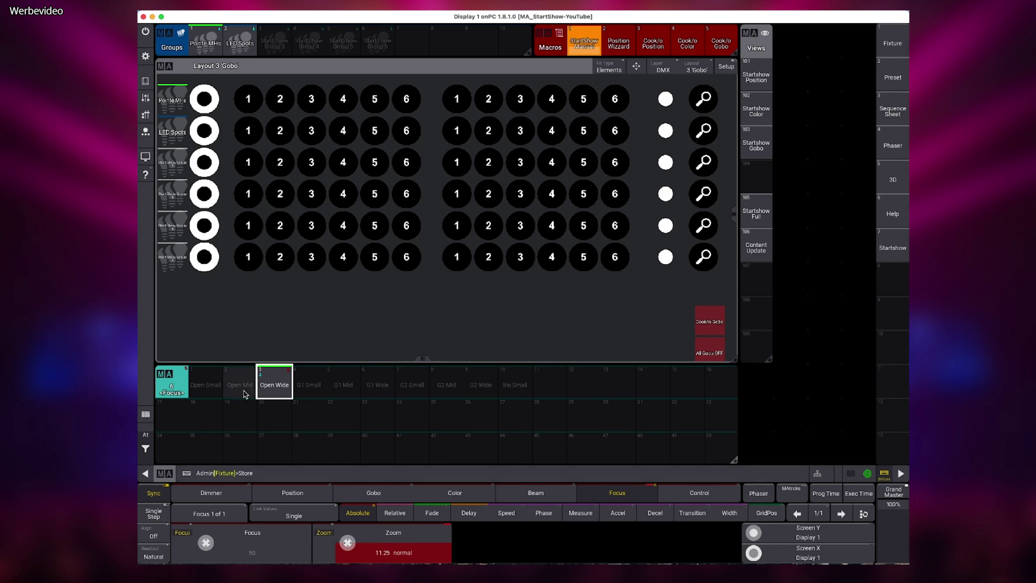
left_click(244, 394)
left_click(334, 464)
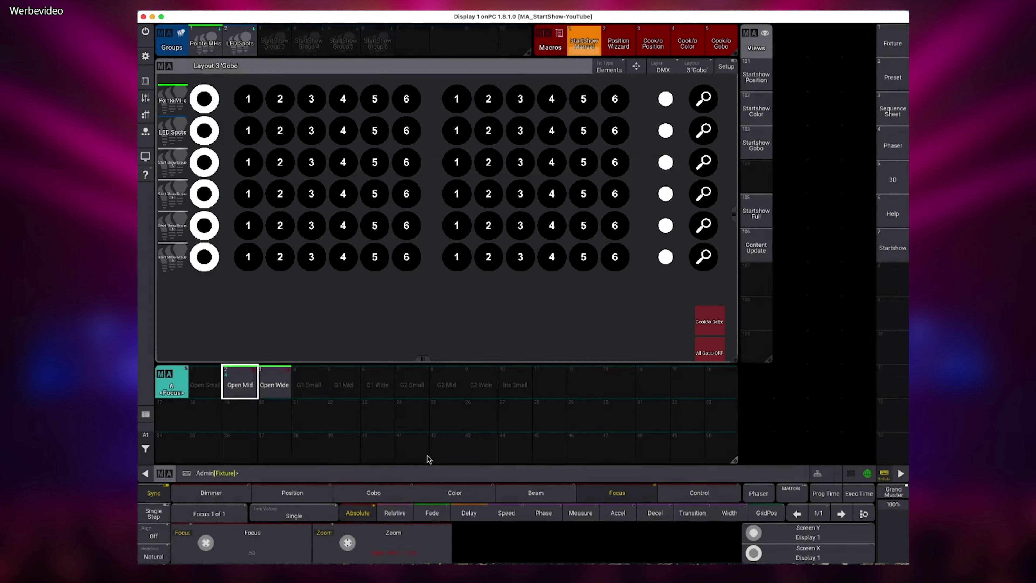
- Set the Pointe MHs zoom to the narrow channel set and merge it into the Open Small focus preset
left_click(394, 546)
left_click(559, 262)
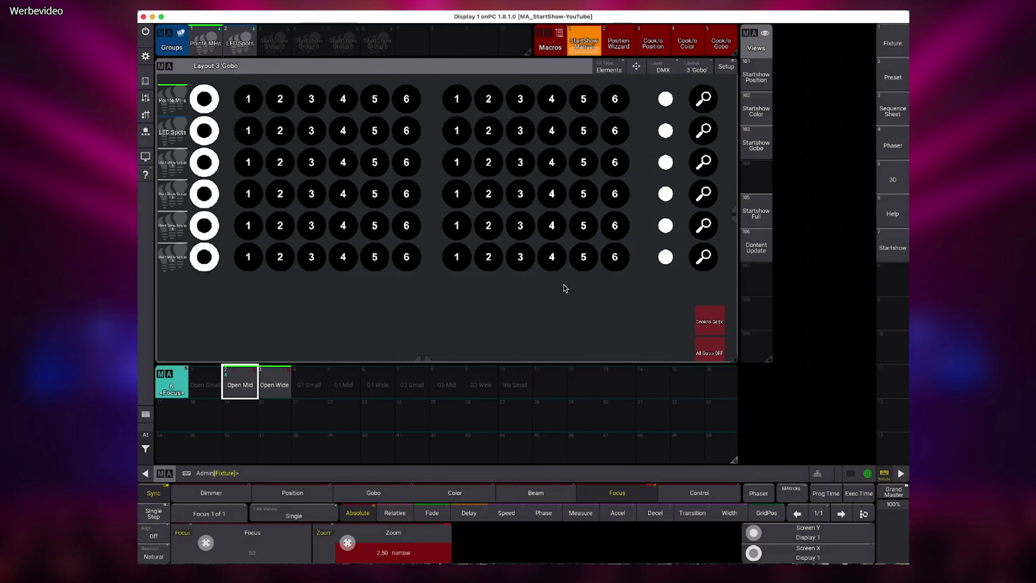
key("s")
left_click(205, 388)
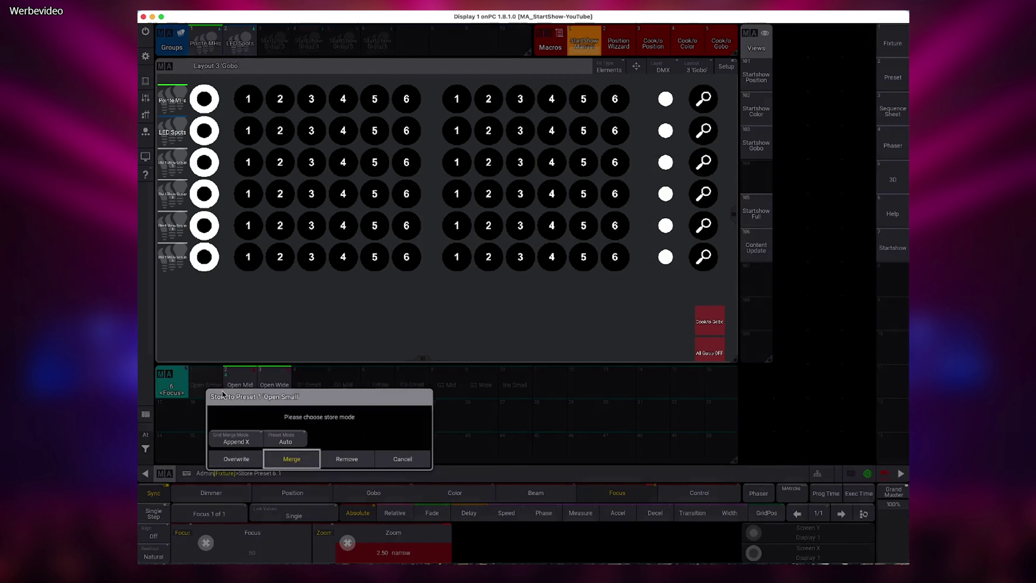
left_click(290, 459)
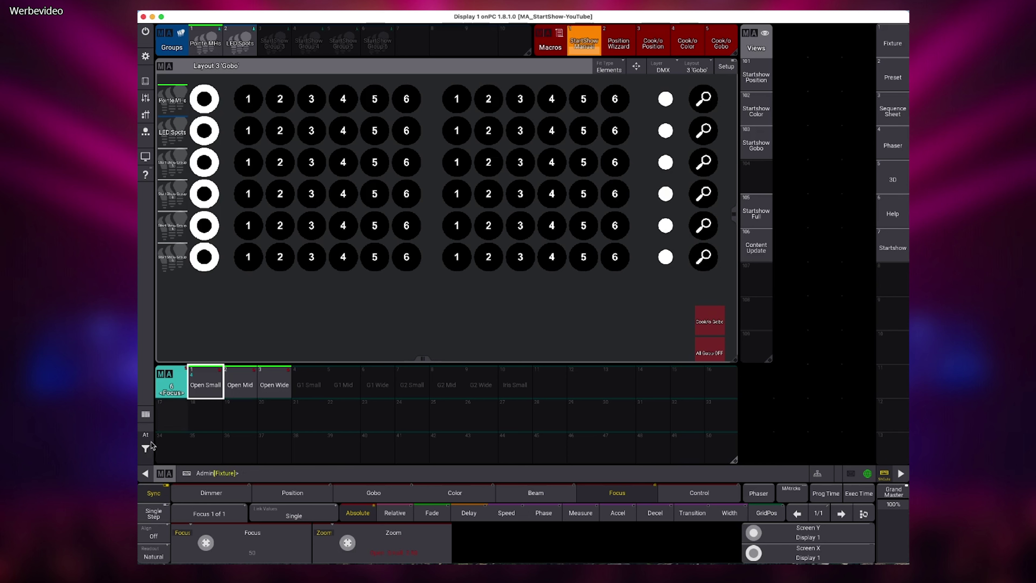
- Look at the beam presets, return to the focus presets and clear the programmer
left_click(553, 498)
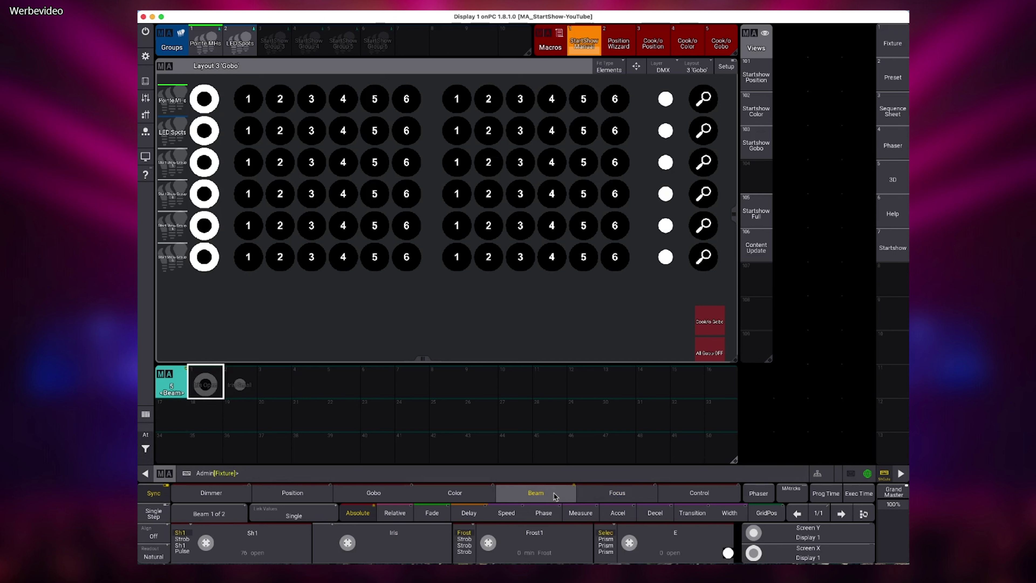
left_click(616, 494)
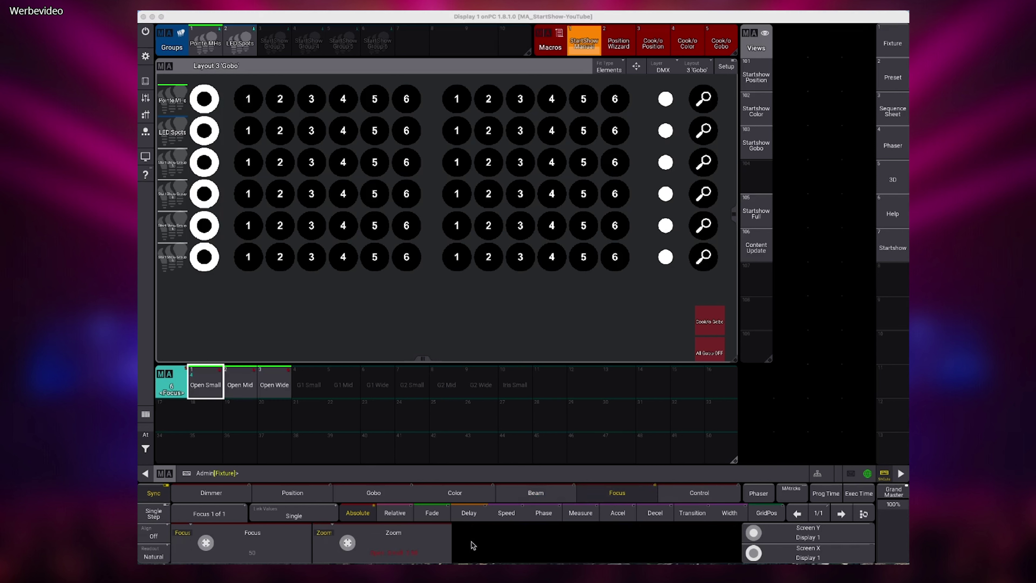
left_click(145, 434)
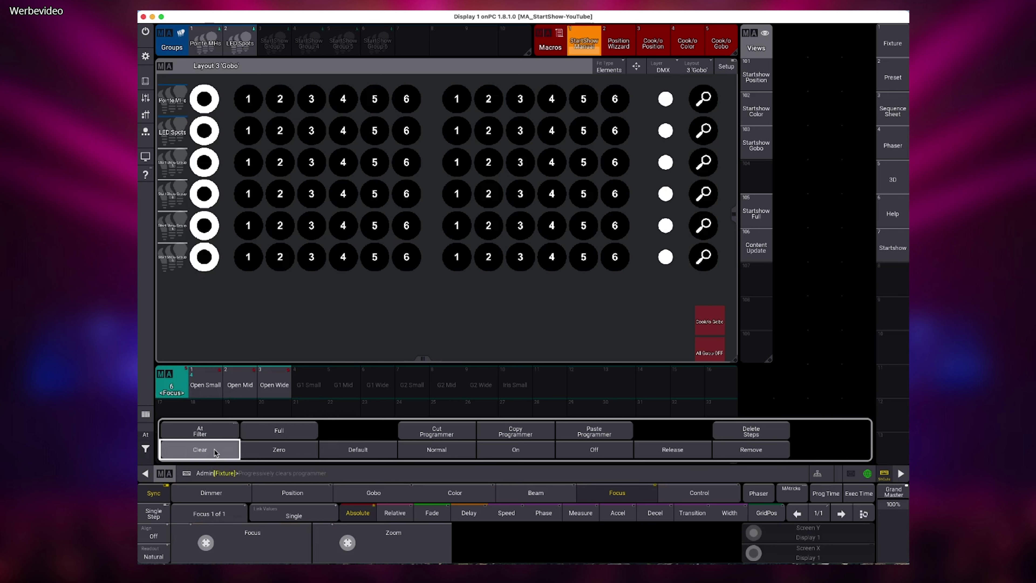
left_click(215, 451)
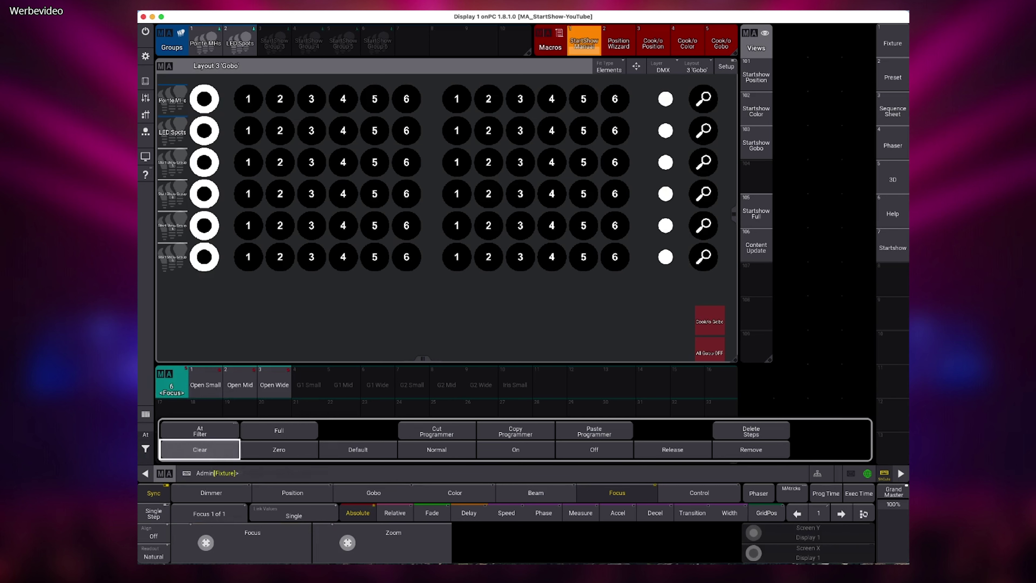
- Open the Startshow Position view and run the Cook/o Position and Cook/o Color macros
left_click(746, 81)
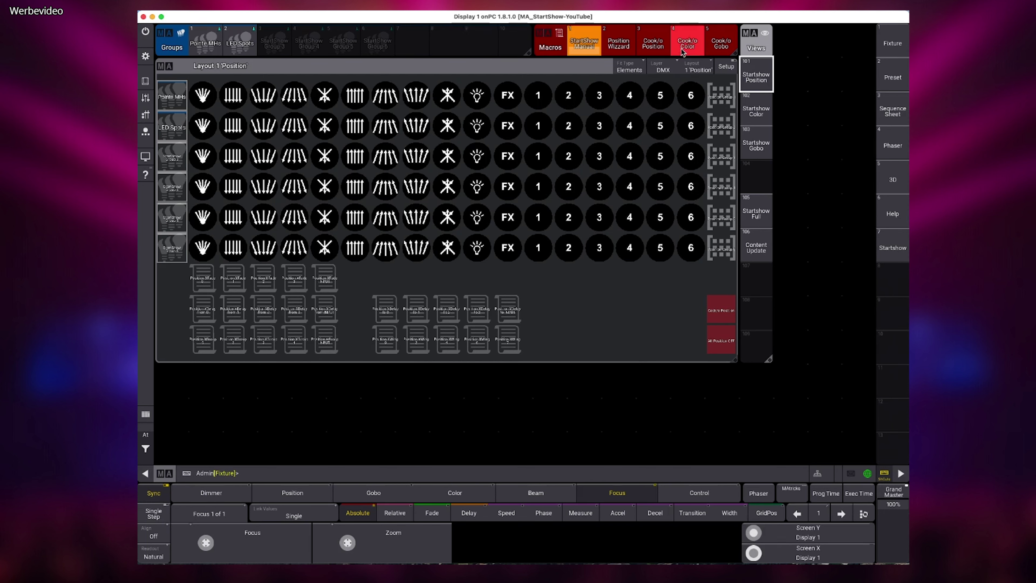
left_click(654, 48)
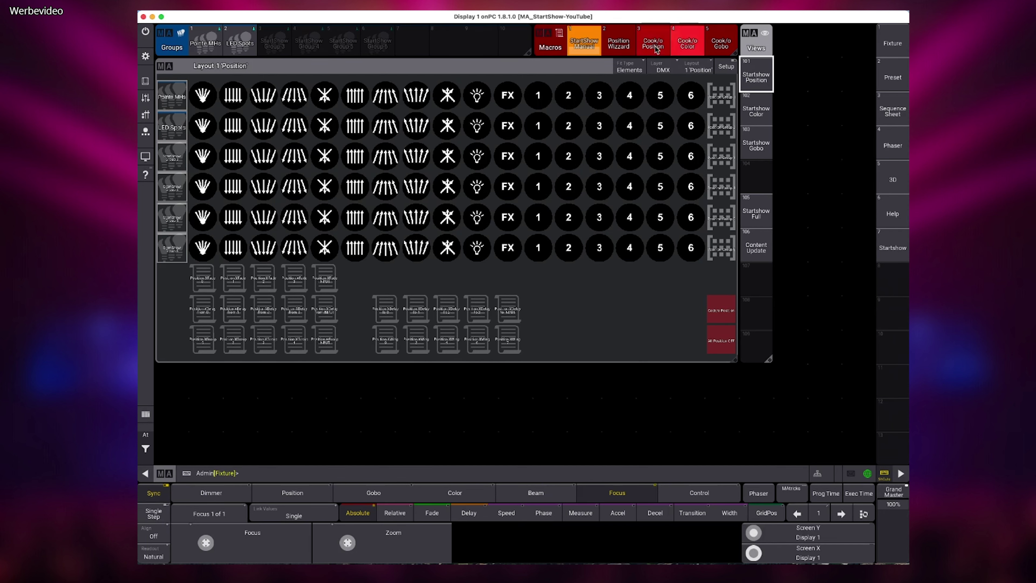
left_click(685, 50)
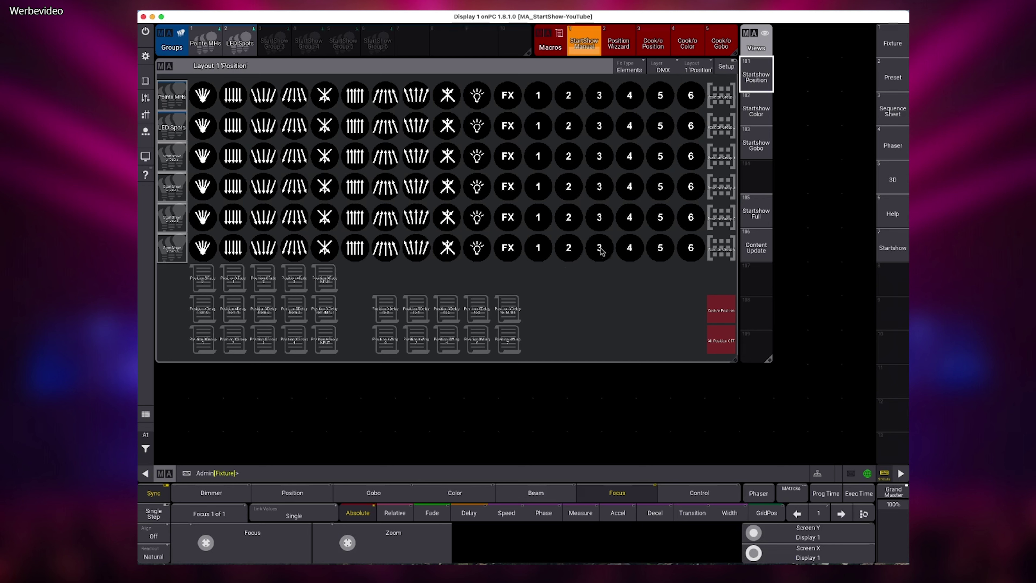
- Test the LED Spots' red in the Startshow Color view, clear the programmer and switch all colors off
left_click(763, 115)
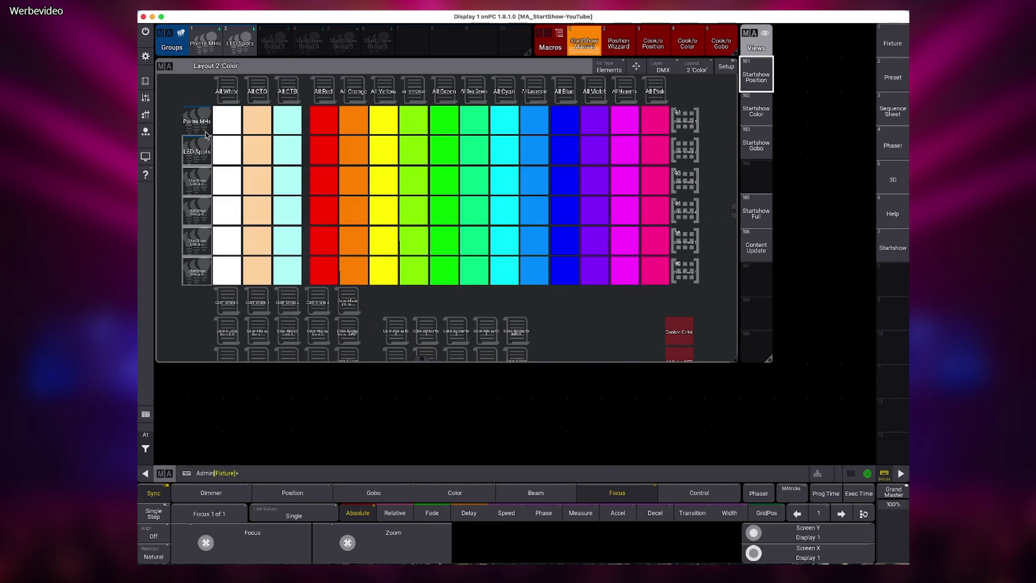
left_click(145, 435)
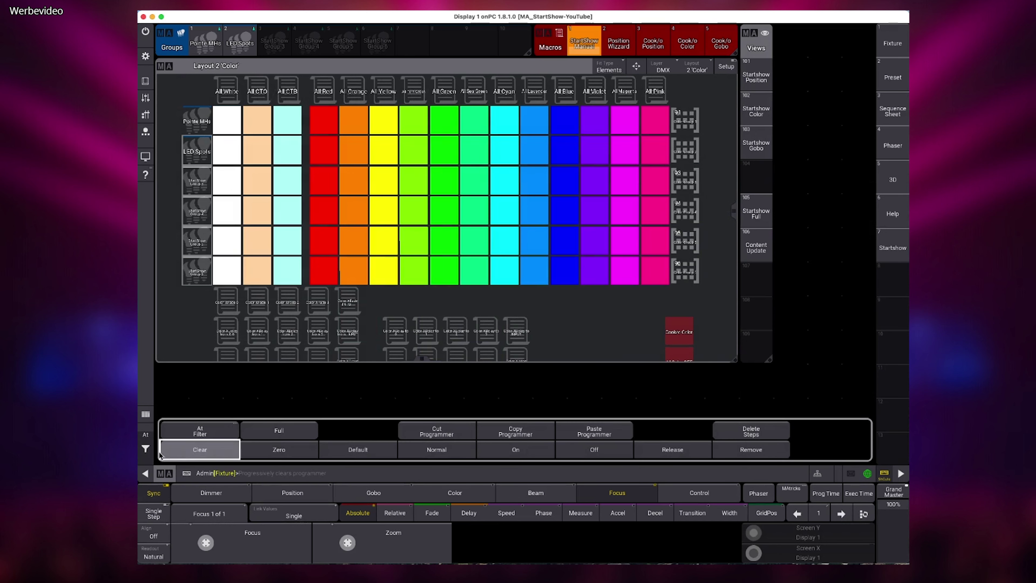
left_click(160, 454)
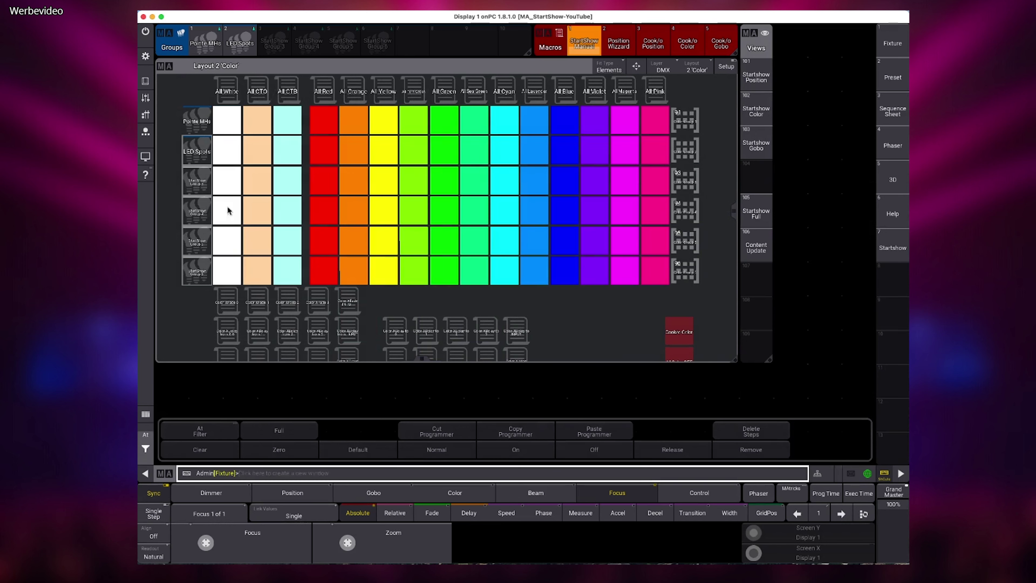
left_click(324, 153)
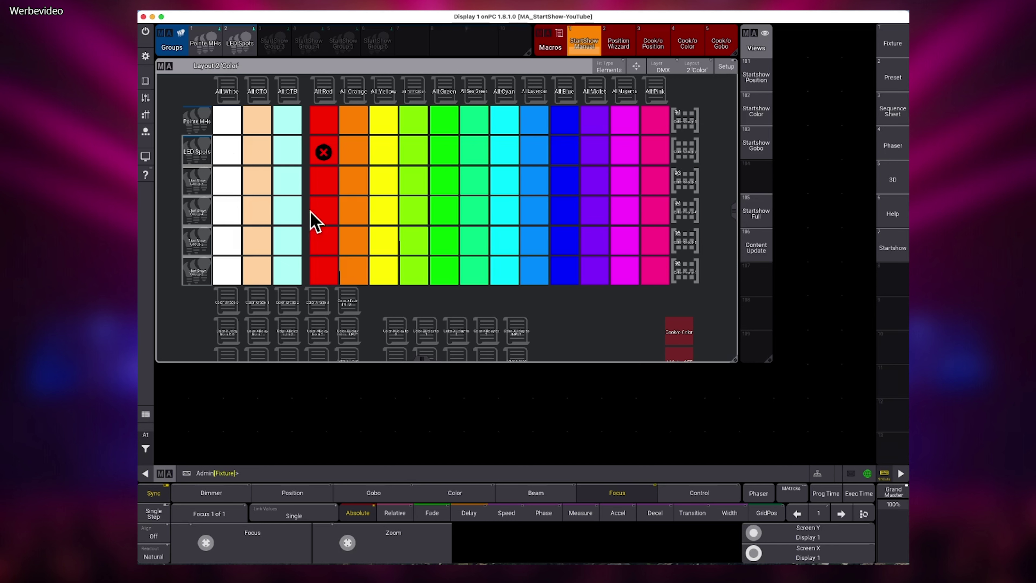
left_click(145, 434)
left_click(197, 449)
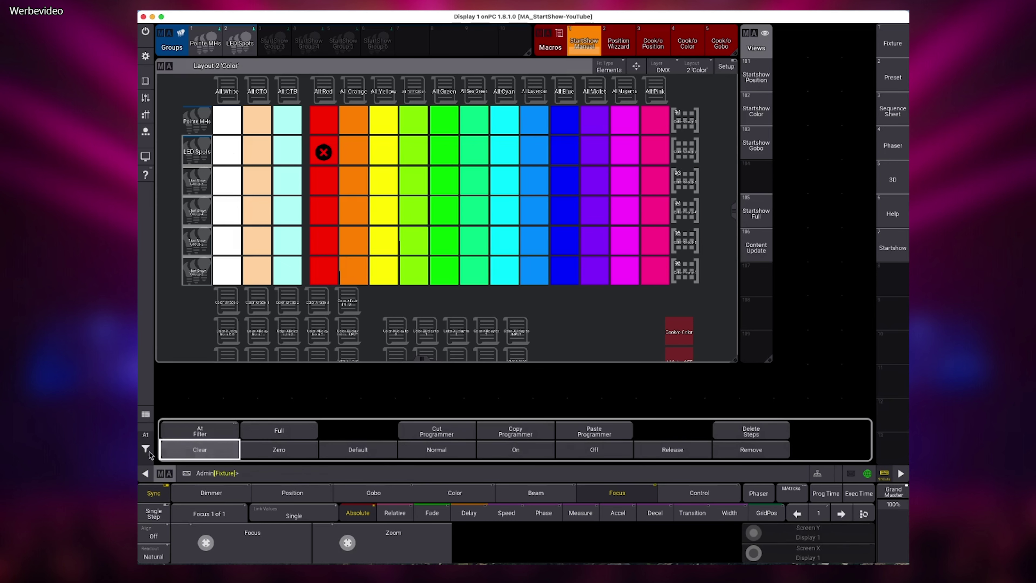
scroll(734, 209, "down", 2)
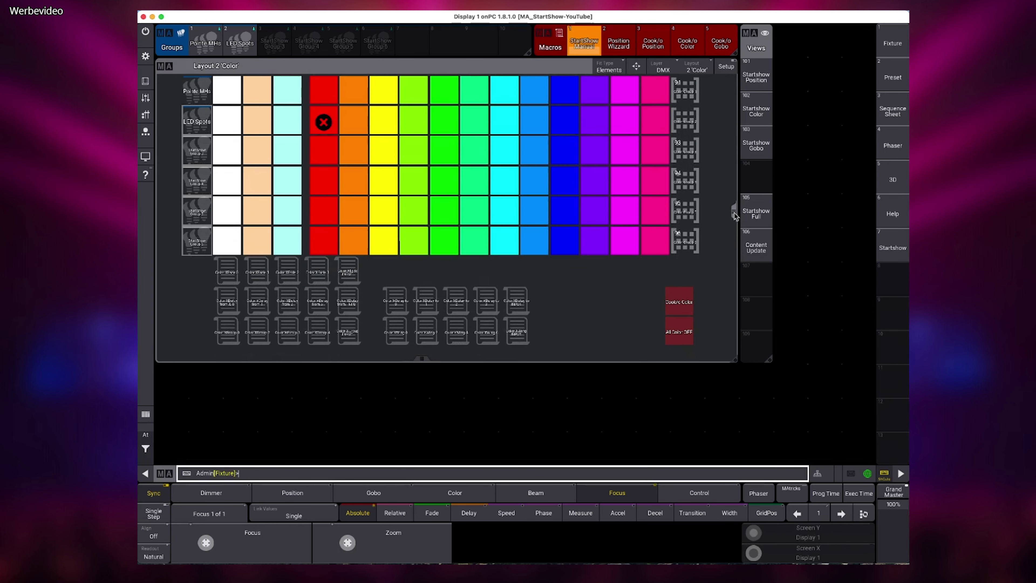
left_click(679, 336)
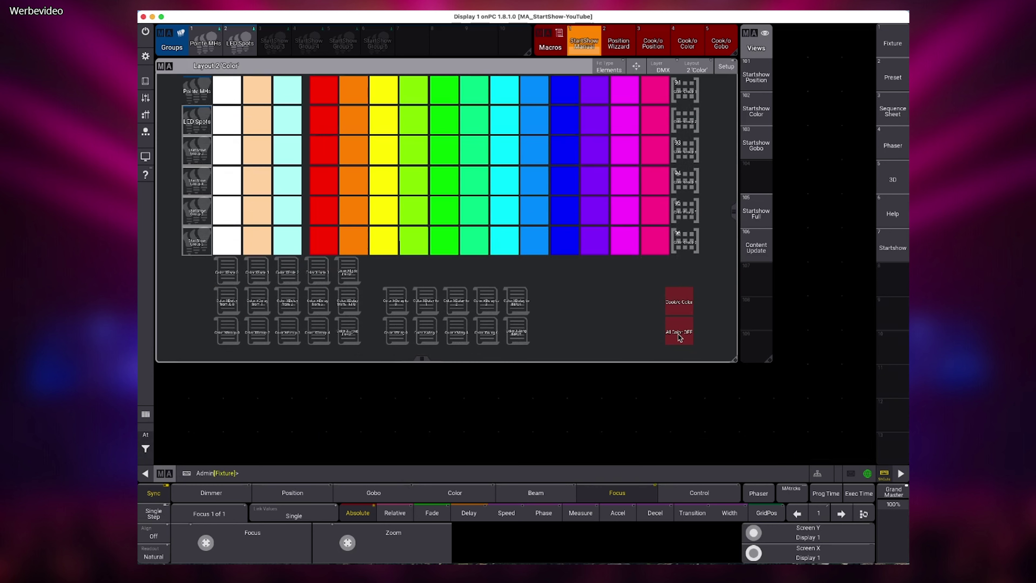
- Select the LED Spots, trigger their red to examine the RGB values, then switch all colors off and clear the programmer
left_click(199, 121)
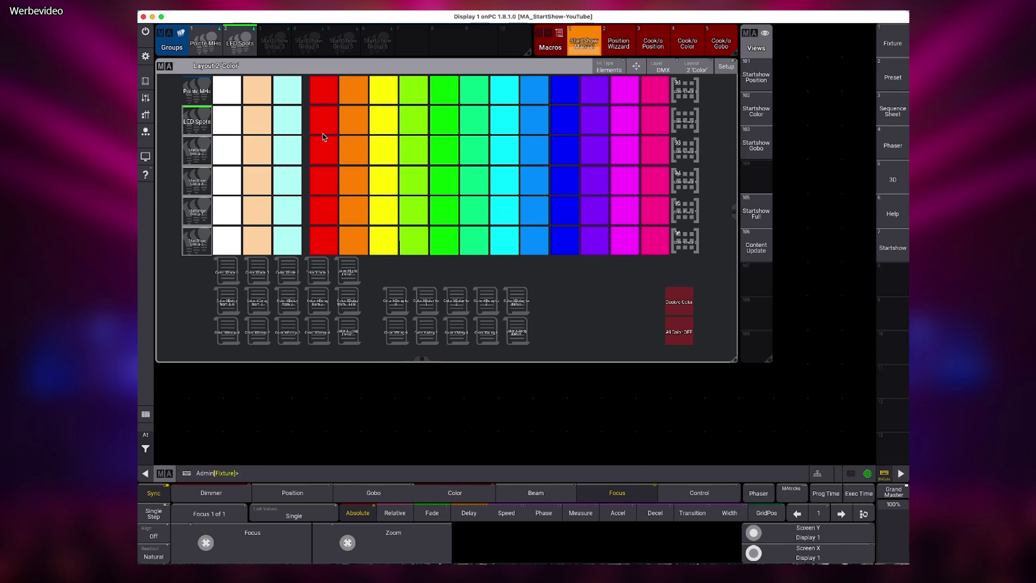
left_click(324, 120)
left_click(463, 491)
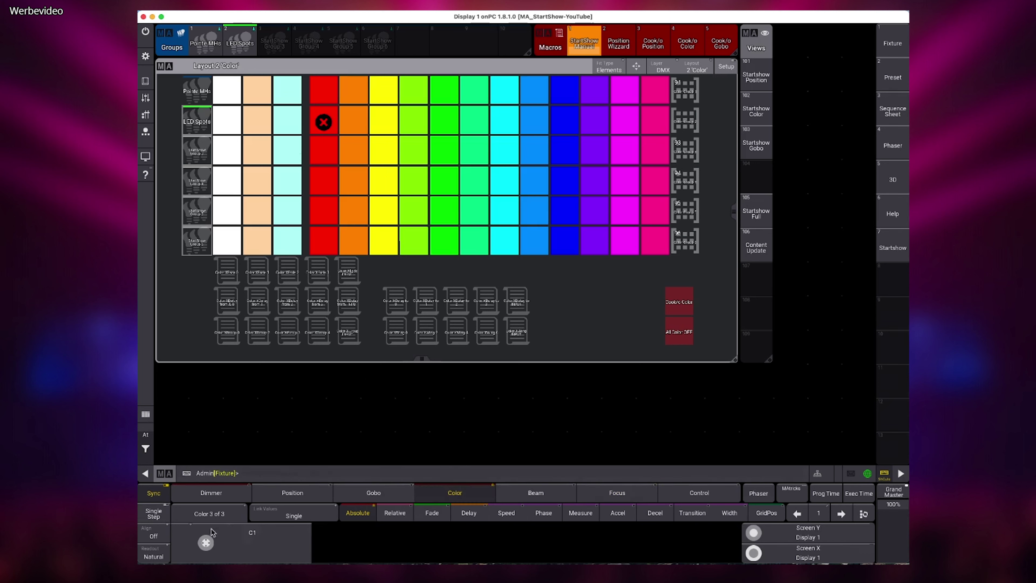
left_click(215, 514)
left_click(215, 518)
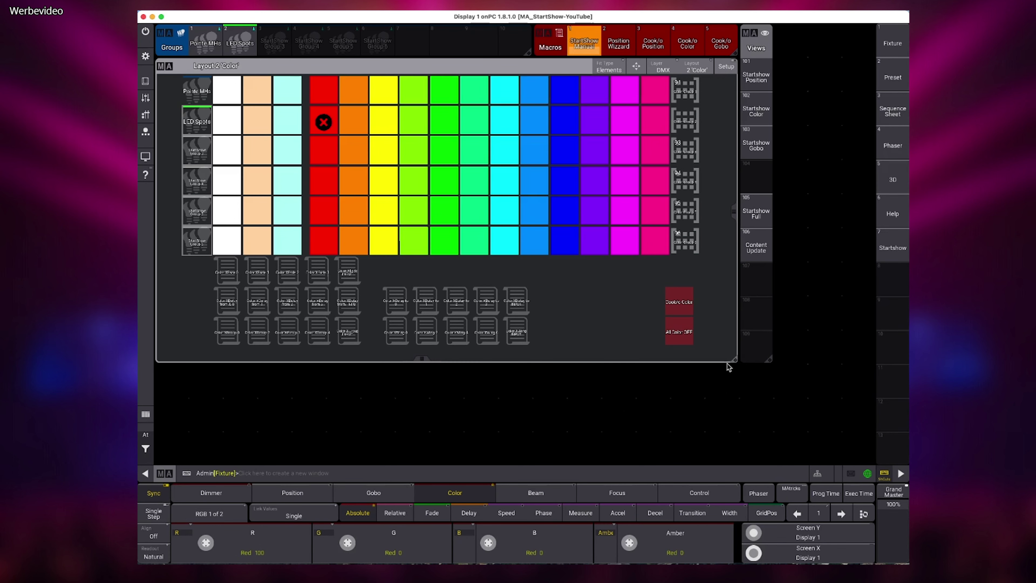
scroll(583, 286, "down", 2)
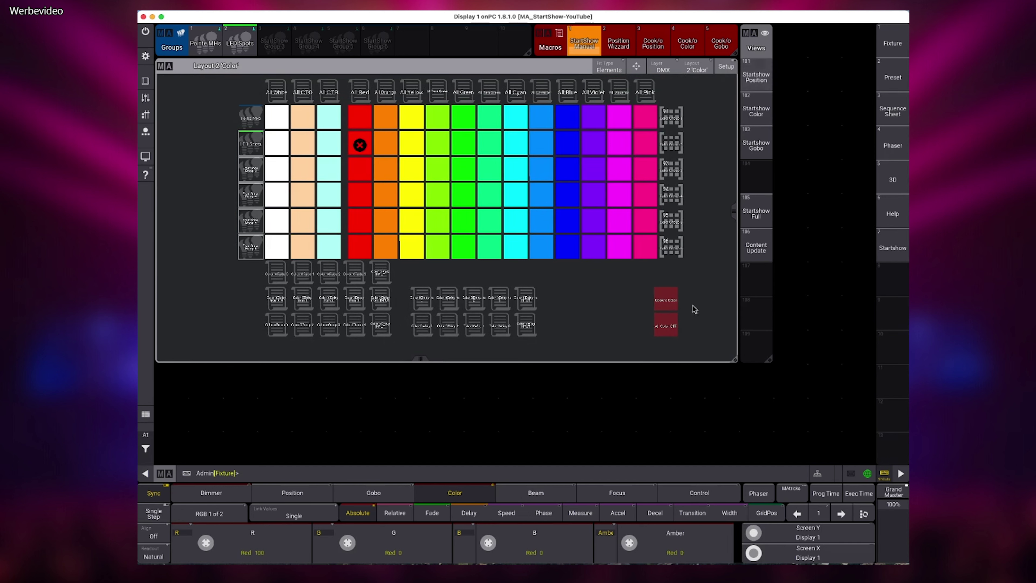
left_click(665, 327)
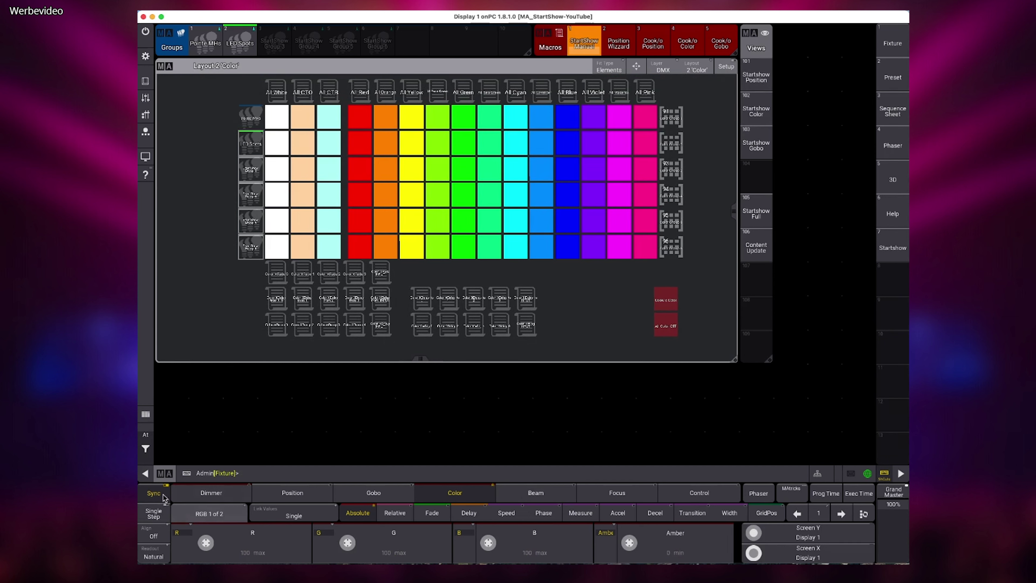
left_click(145, 435)
left_click(181, 454)
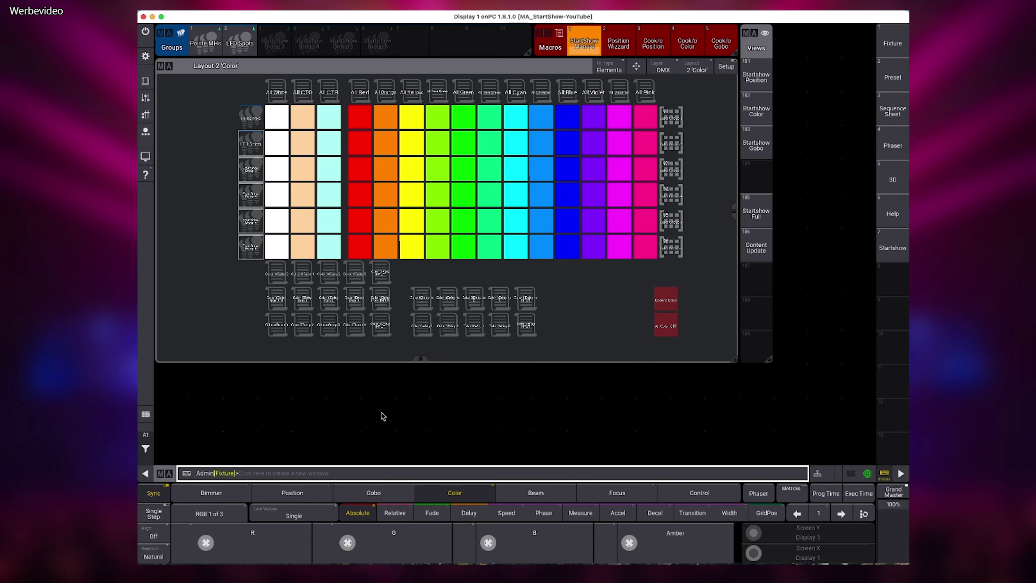
- Return to the Startshow Position view and run the Cook/o Position macro as instructed by step 5 of the StartShow Manual macro
left_click(758, 81)
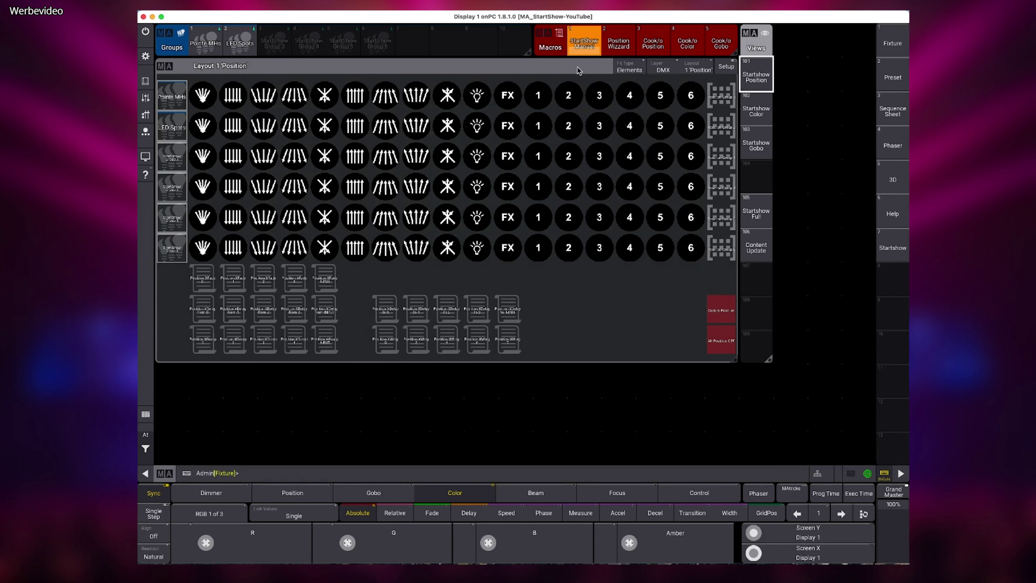
left_click(687, 49)
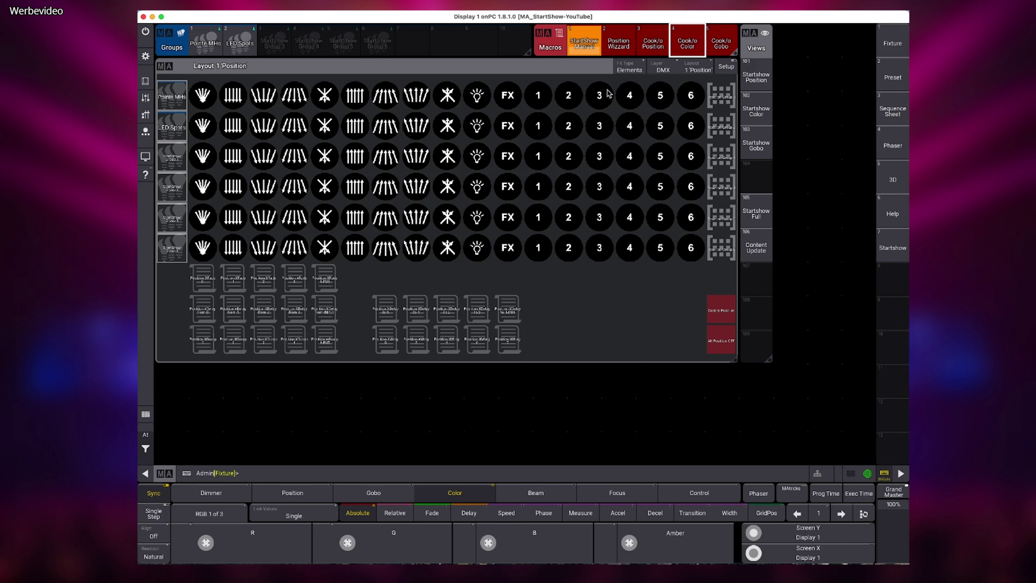
left_click(587, 46)
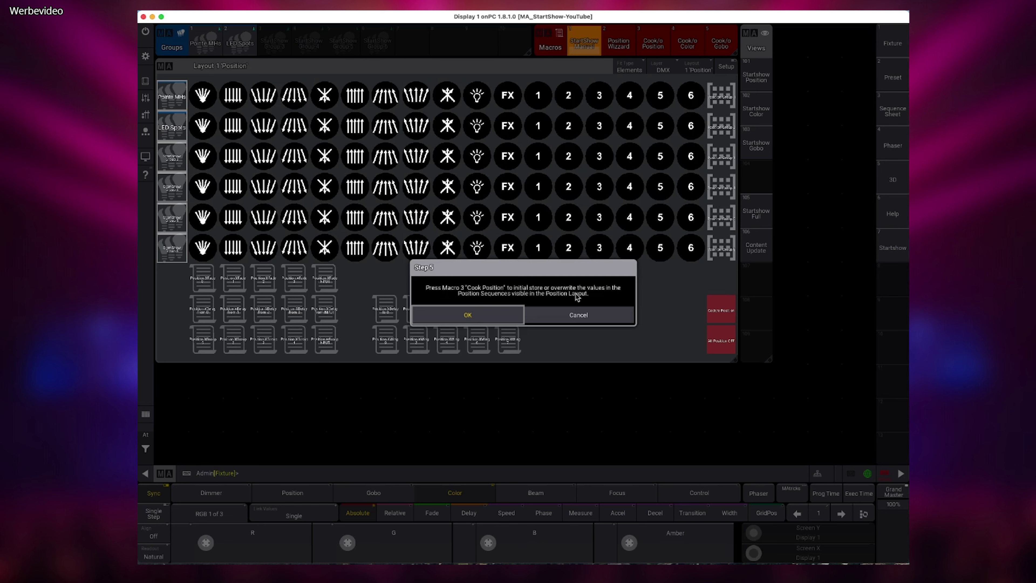
left_click(503, 316)
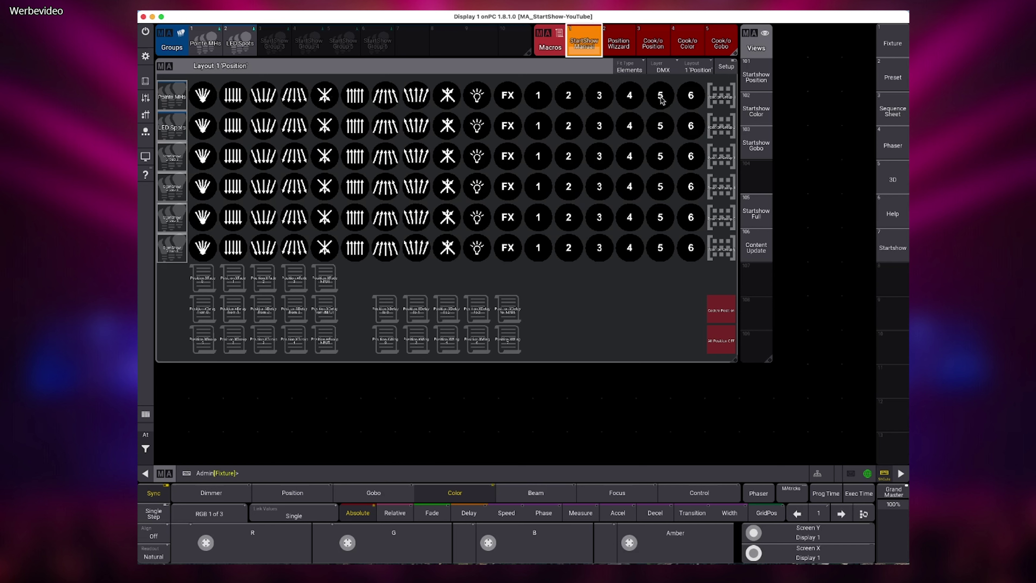
left_click(656, 49)
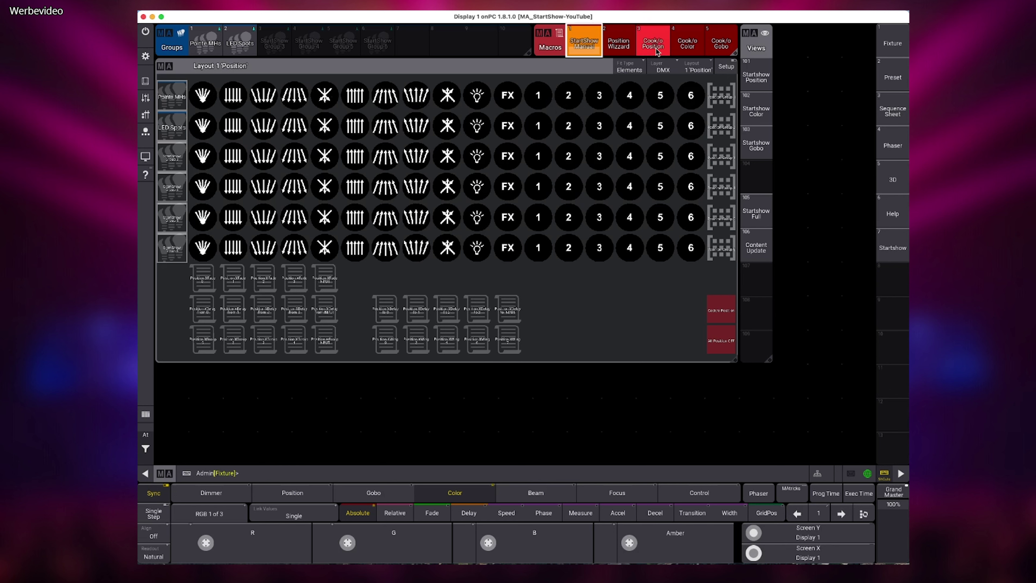
- Continue the StartShow Manual macro through its Cook Color and Cook Gobo steps and finish the guide
left_click(587, 48)
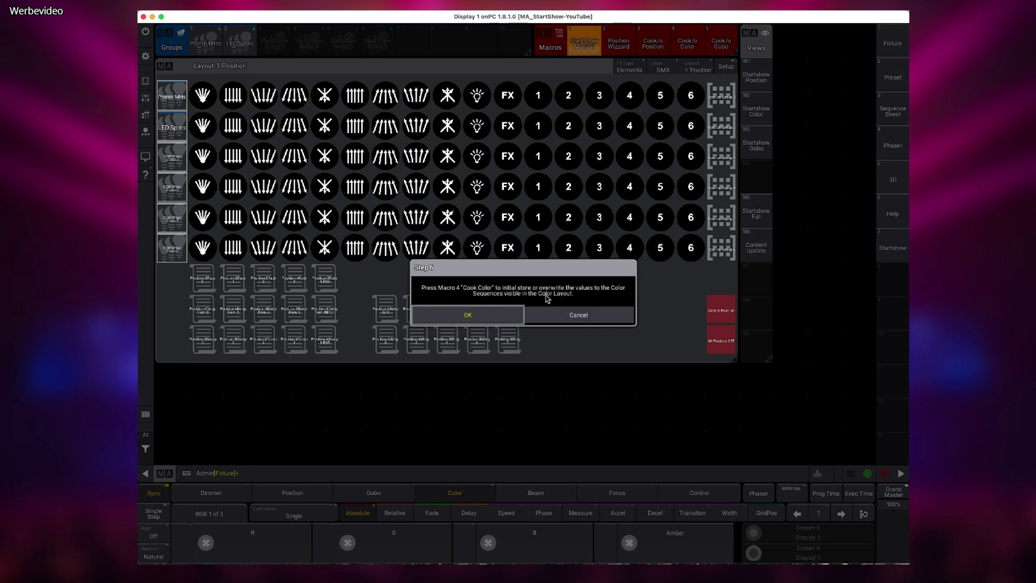
left_click(484, 316)
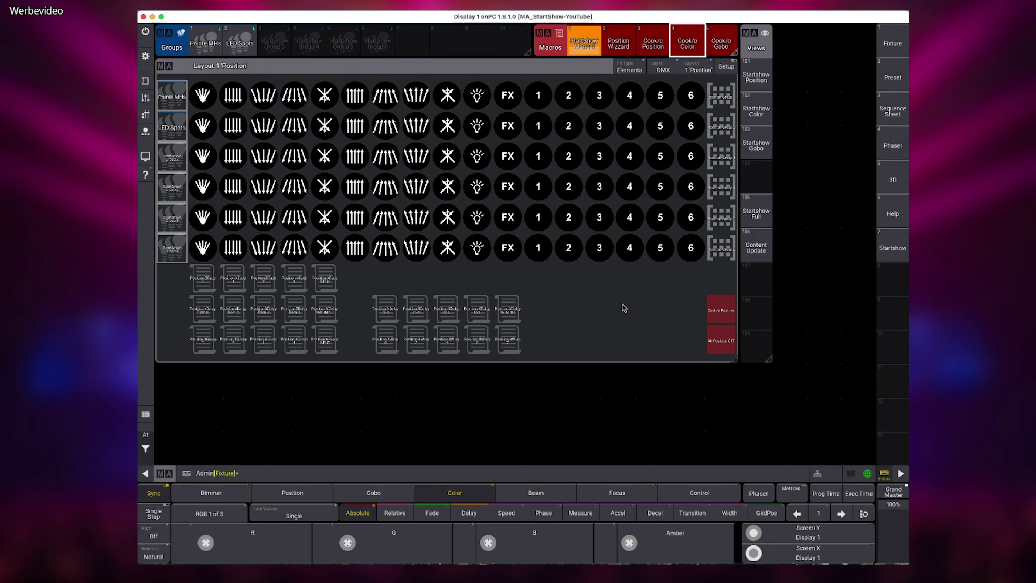
left_click(584, 48)
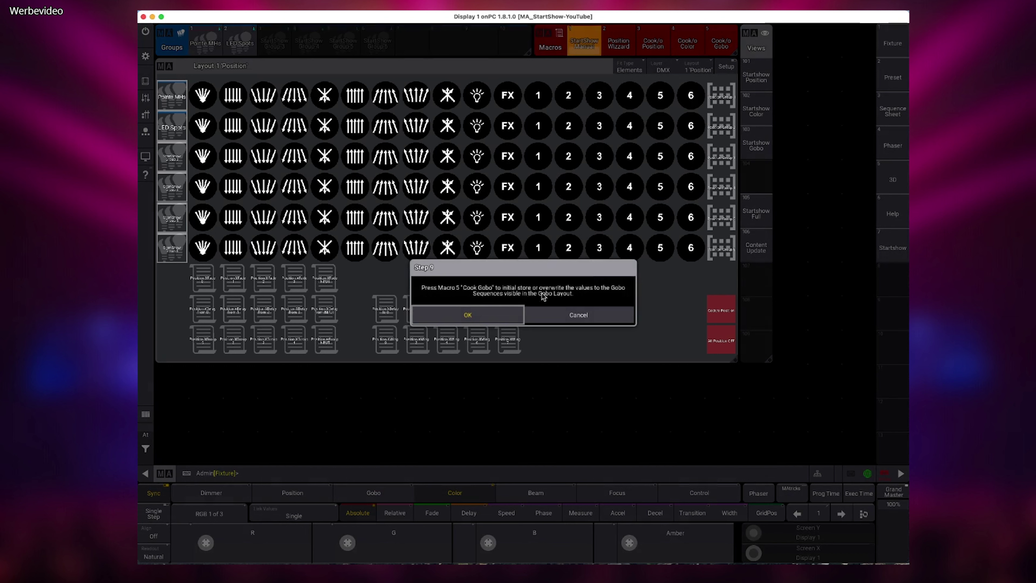
left_click(492, 319)
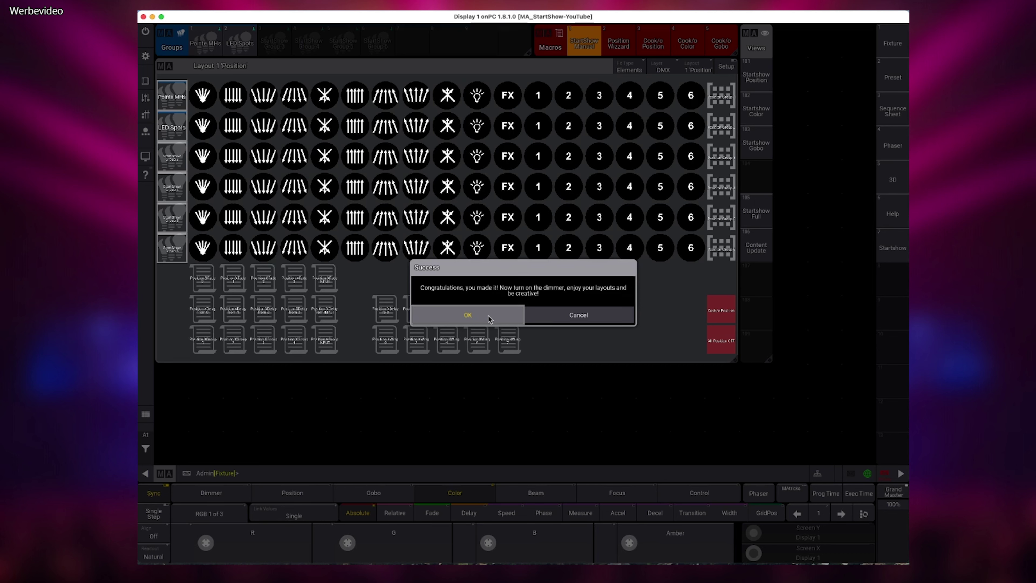
left_click(480, 317)
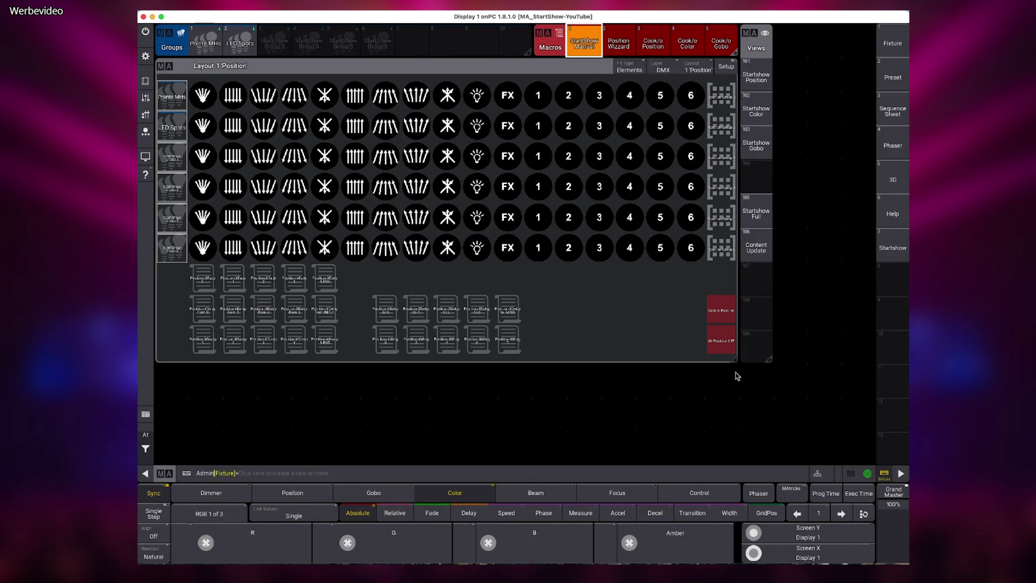
- Open the Startshow Full view and delete its Playback window
left_click_drag(737, 365, 445, 174)
left_click(755, 211)
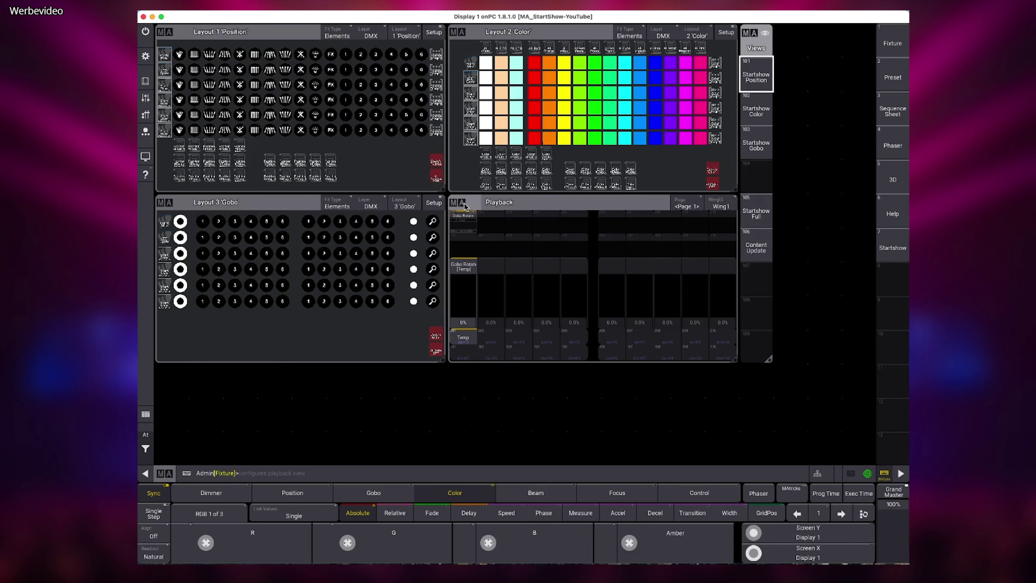
left_click(494, 202)
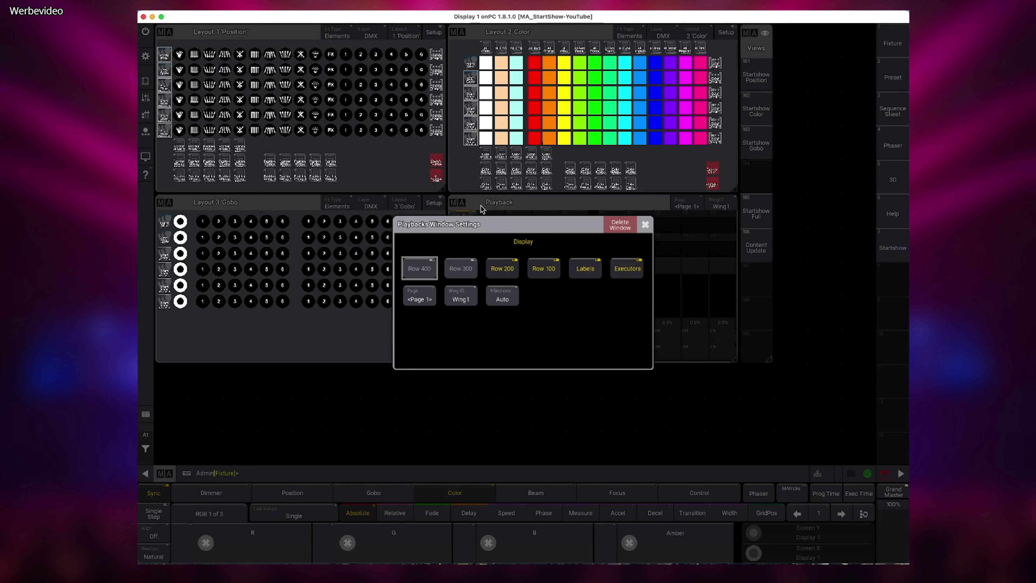
left_click(625, 229)
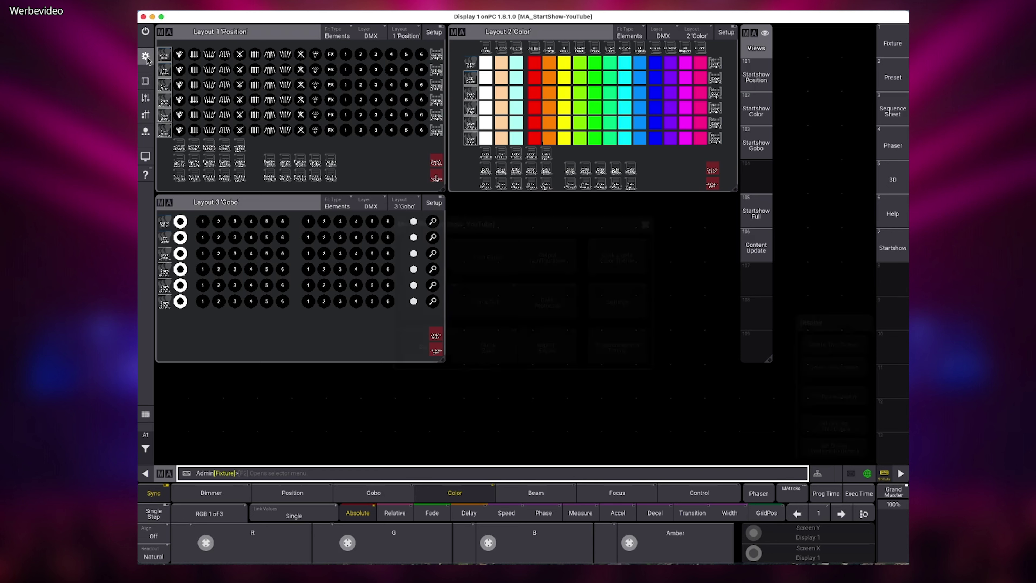
- Delete all windows from the current screen to leave an empty display
left_click(145, 57)
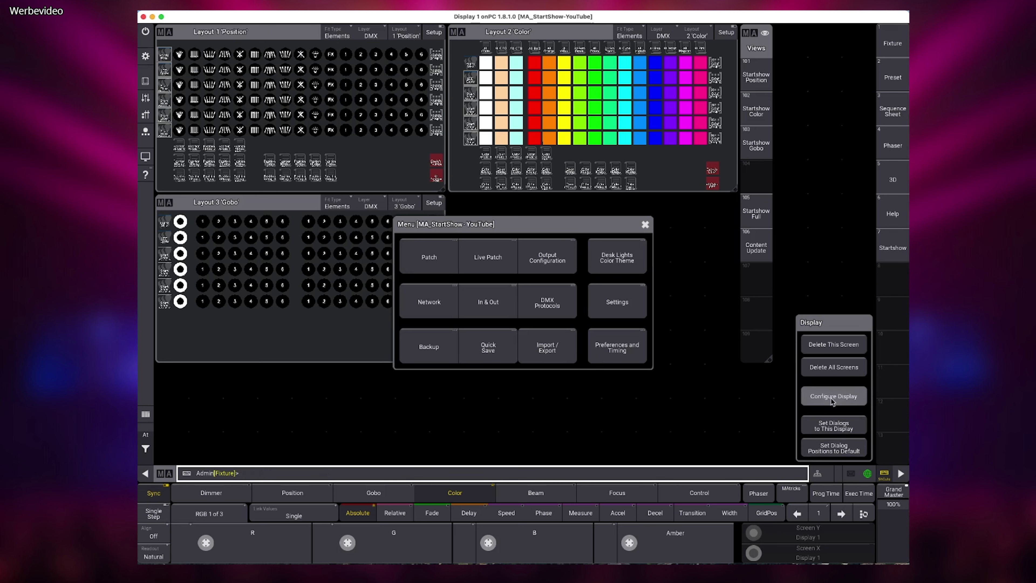
left_click(833, 345)
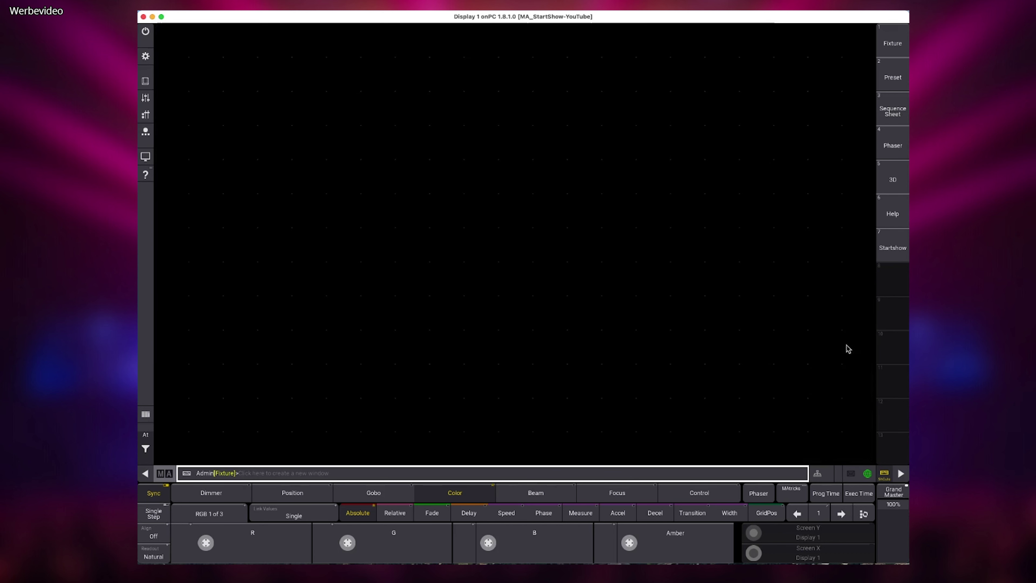
- Store the empty screen on view button 13 with the label Blank
type("Store")
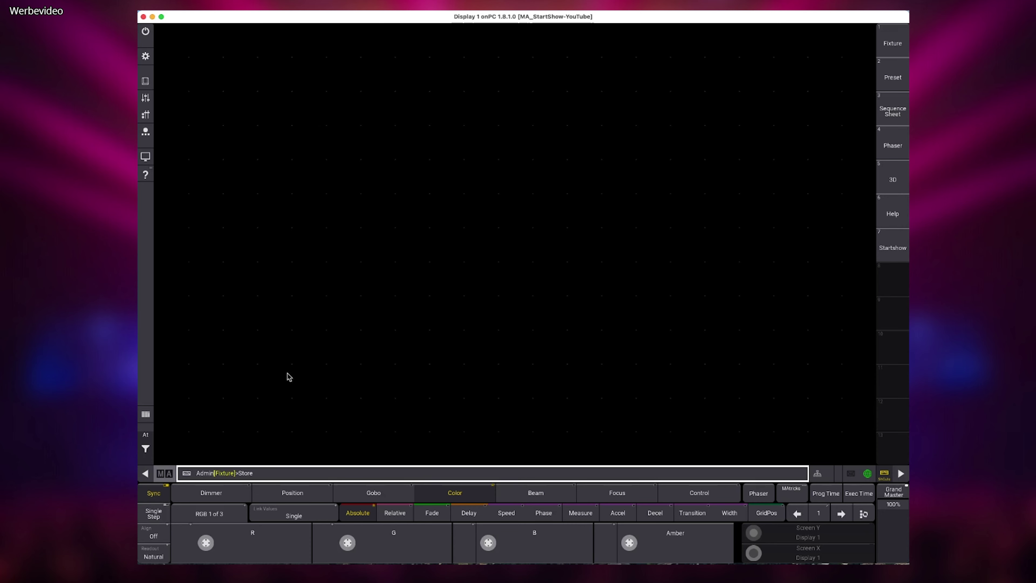
left_click(889, 452)
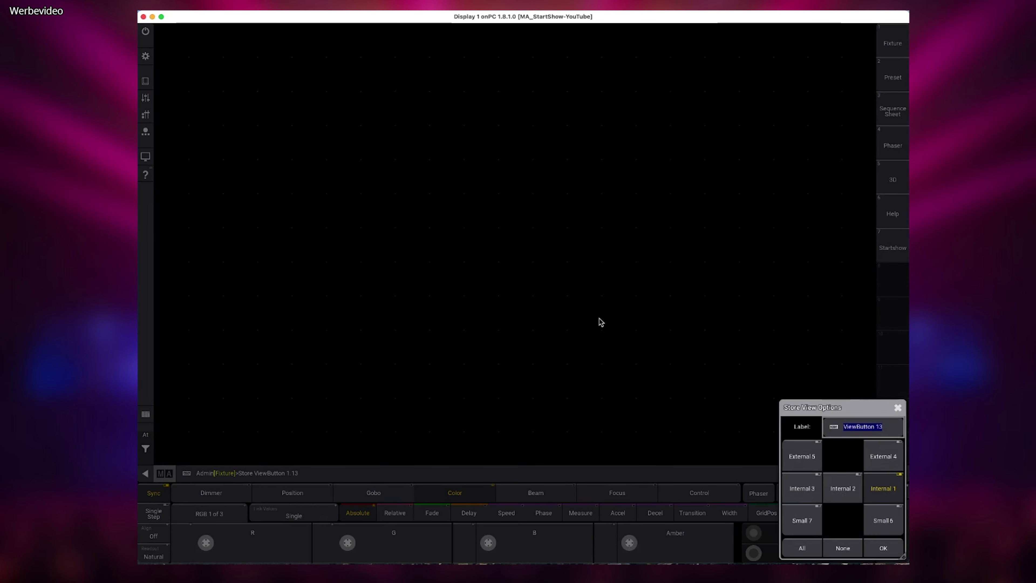
type("Clear")
key("Return")
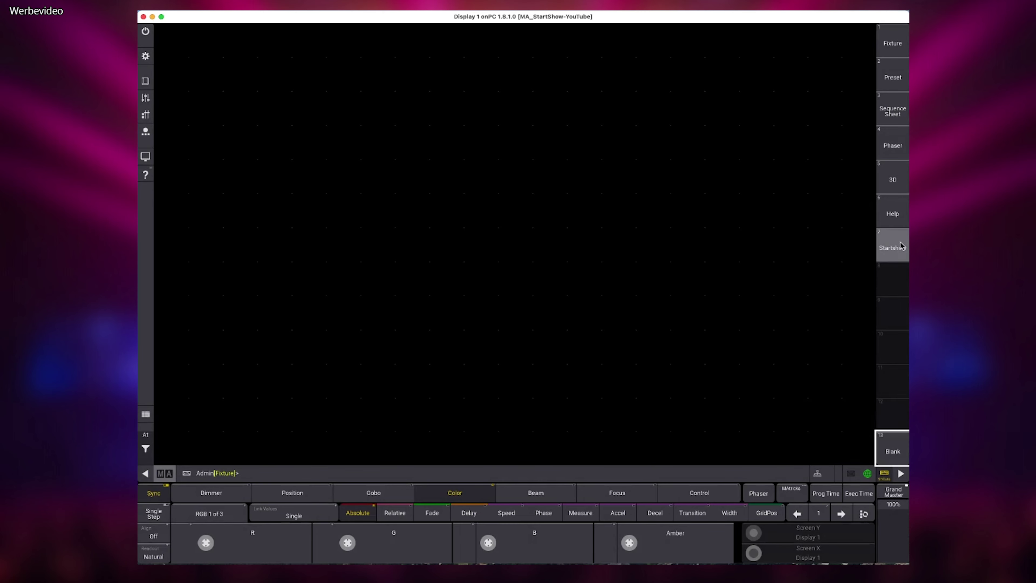
- In the Startshow Full view, shift the Views pool to the outer free columns and delete the Playback window
left_click(893, 246)
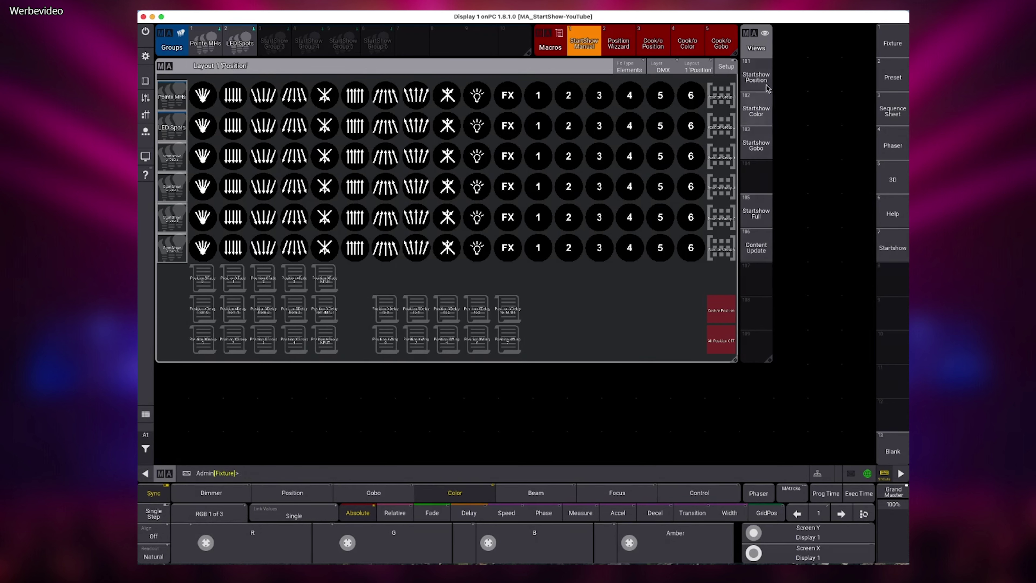
left_click(764, 221)
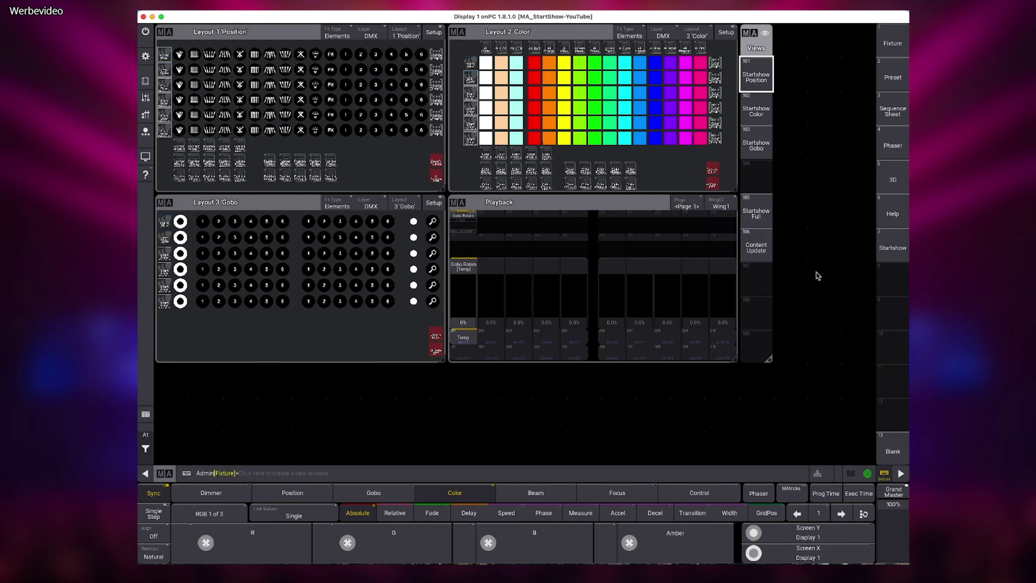
left_click_drag(752, 35, 826, 33)
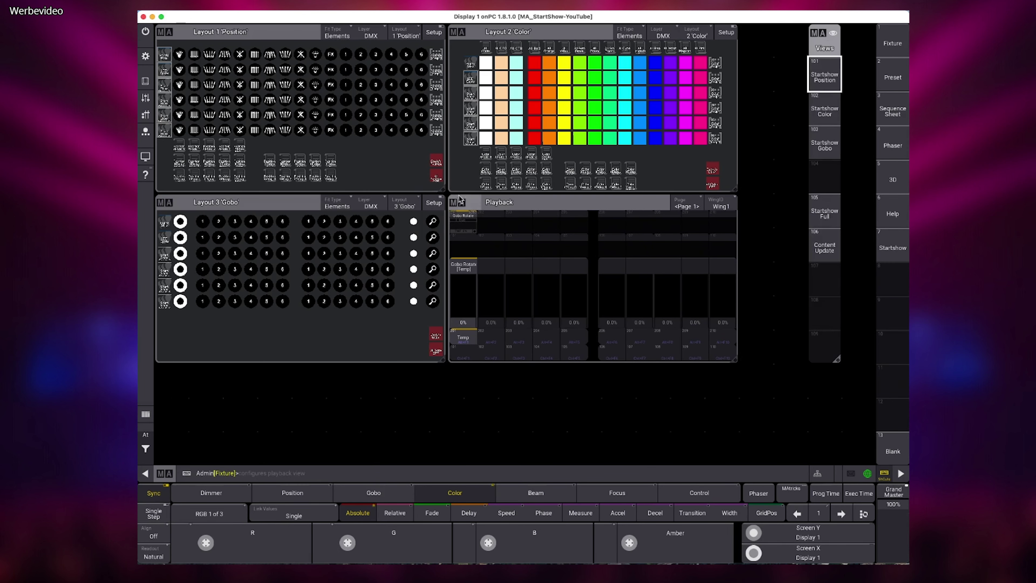
left_click(467, 204)
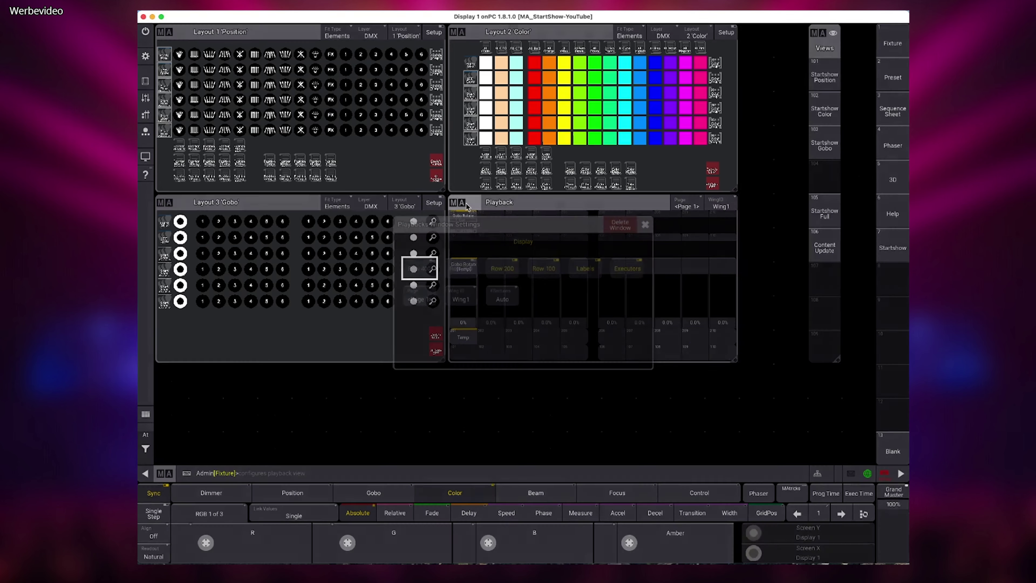
left_click(616, 225)
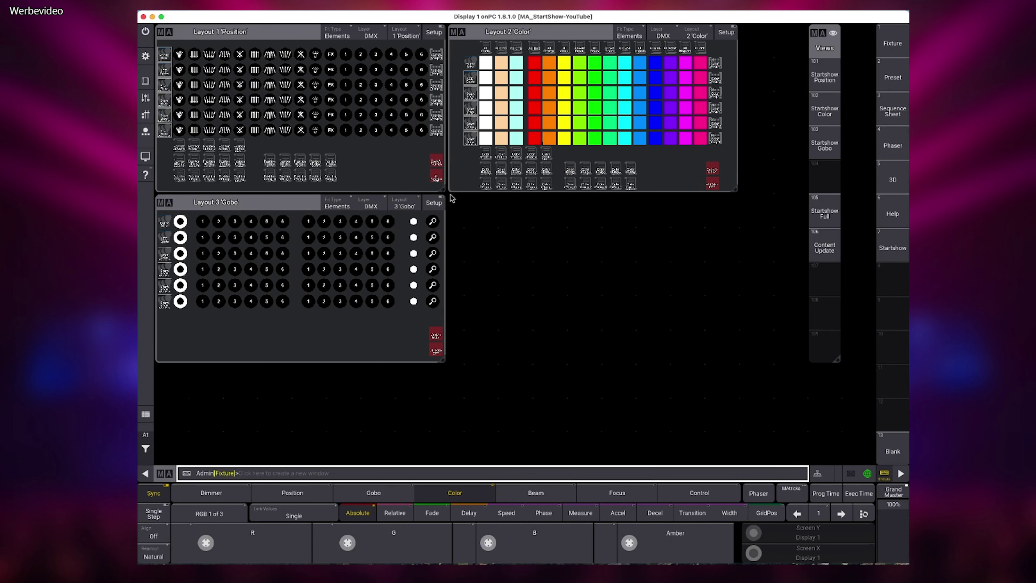
- Add a 3D window in the empty area below the Color layout, extending to the screen's lower edge
left_click_drag(451, 198, 804, 458)
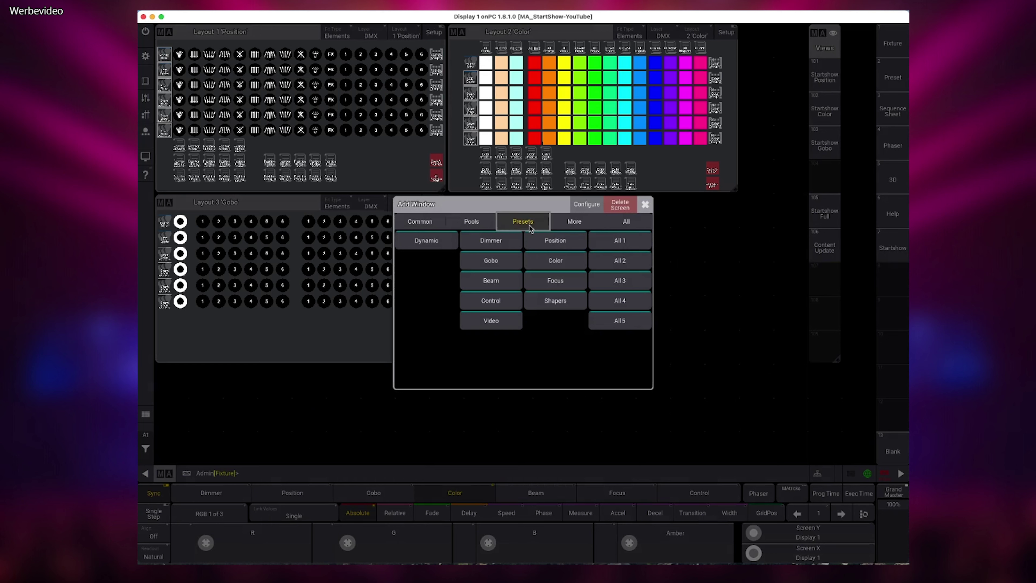
left_click(433, 223)
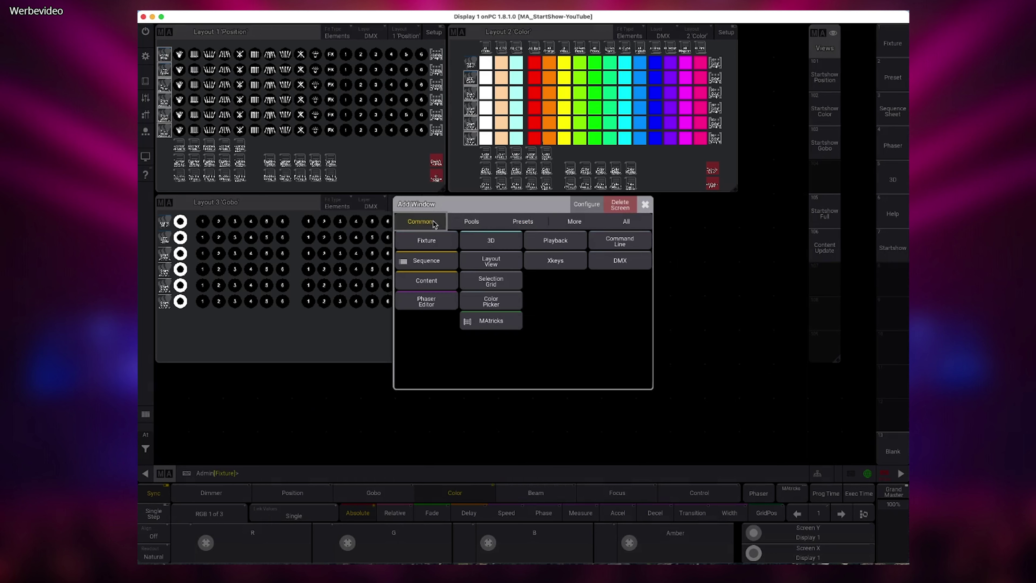
left_click(497, 245)
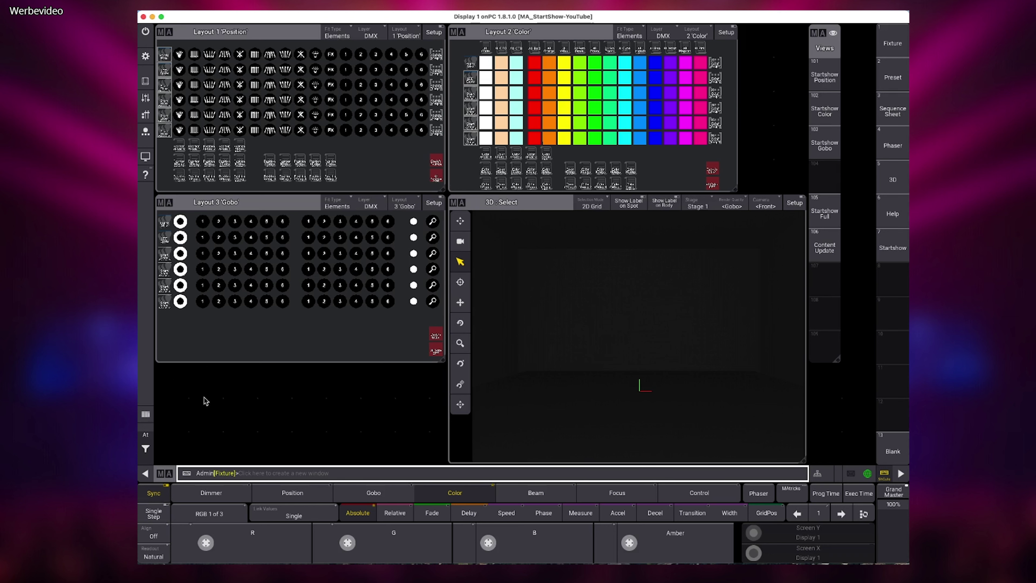
- Store the current window arrangement as View 107, labelled with the owner's first name followed by "Ansicht"
key("s")
left_click(826, 286)
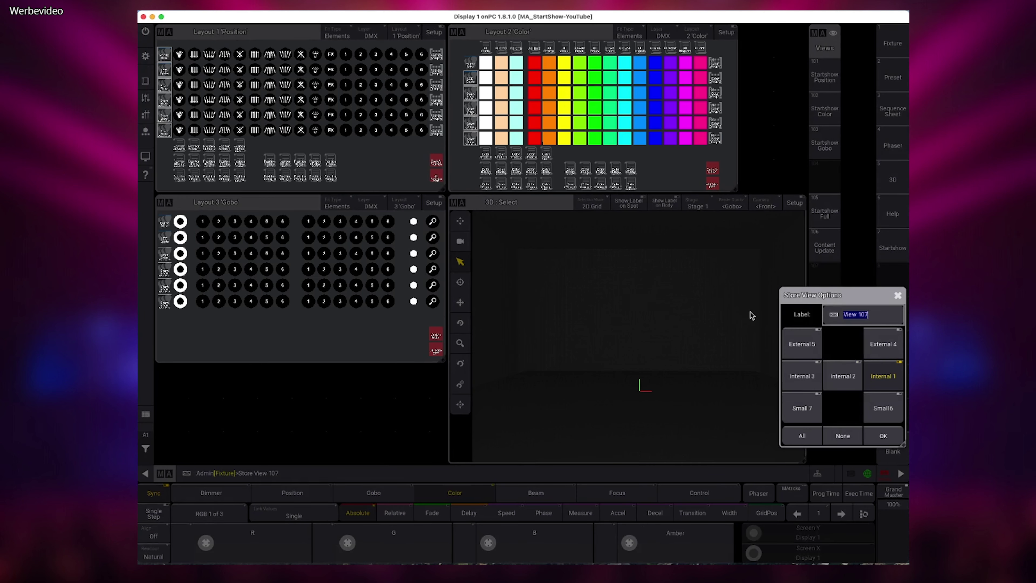
type("Jan Ansicht")
key("Return")
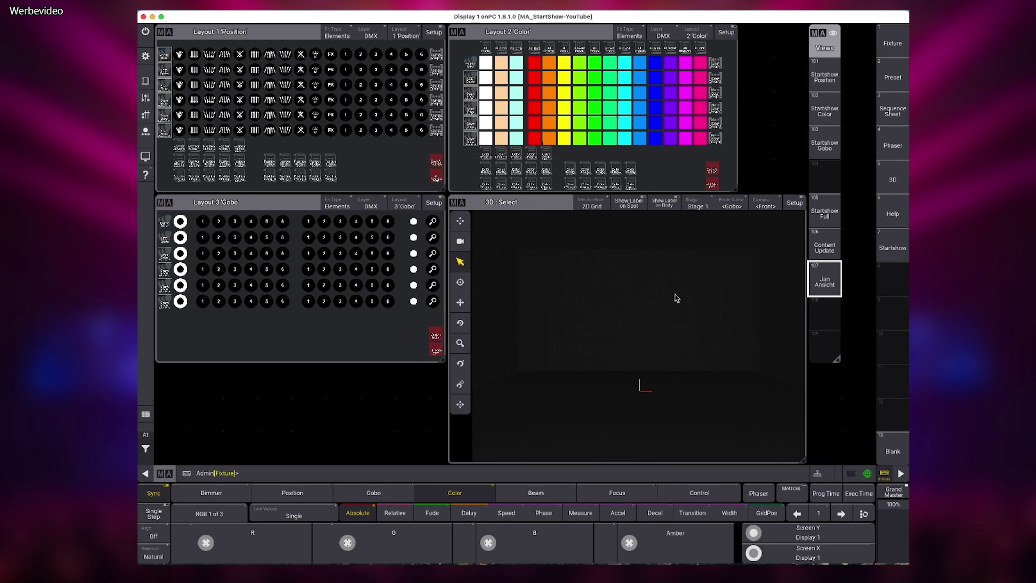
- Select the fixtures of the first group in the Position layout
left_click(165, 57)
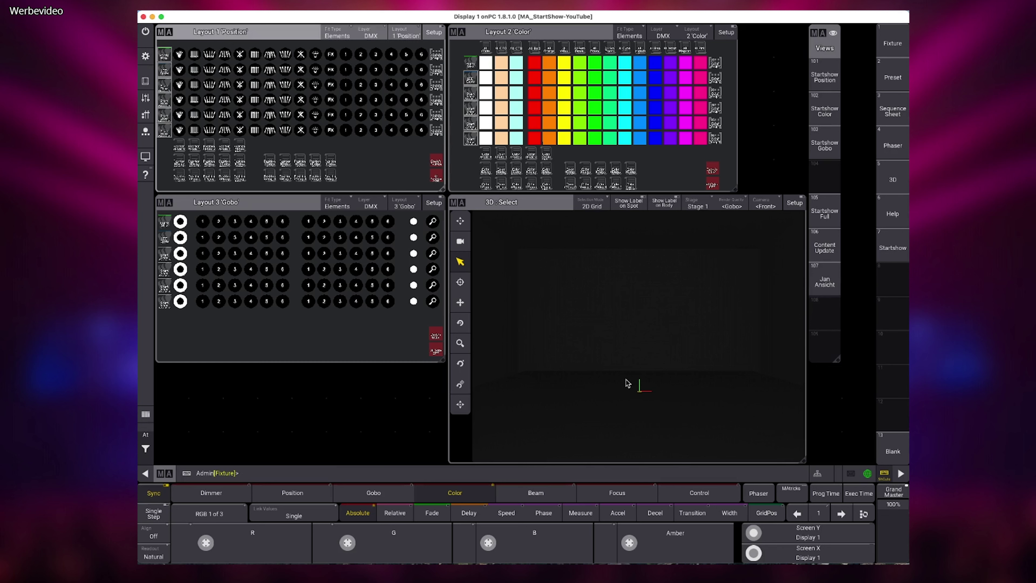
scroll(640, 394, "up", 3)
scroll(635, 402, "down", 5)
left_click(366, 369)
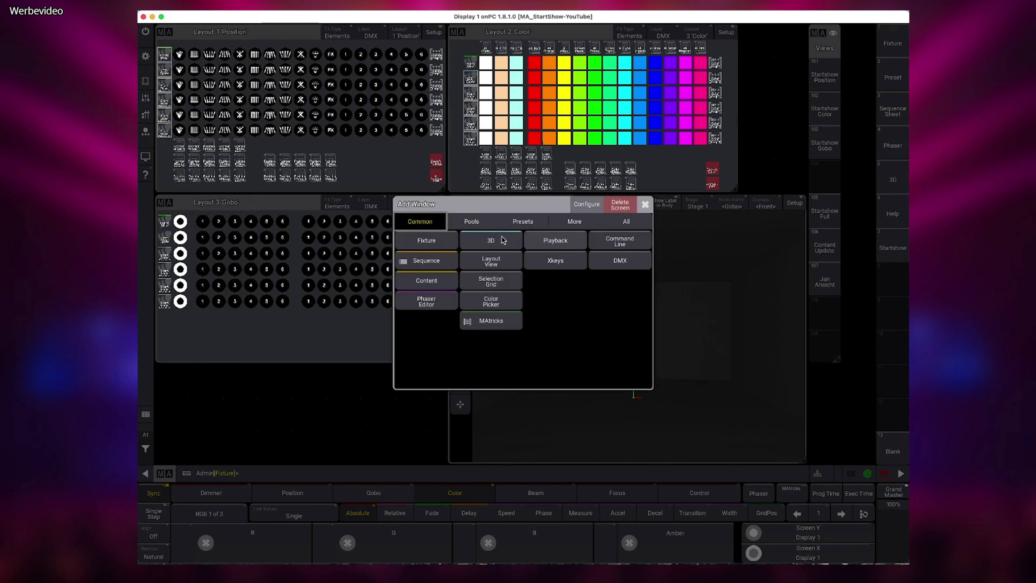
left_click(522, 221)
left_click(574, 222)
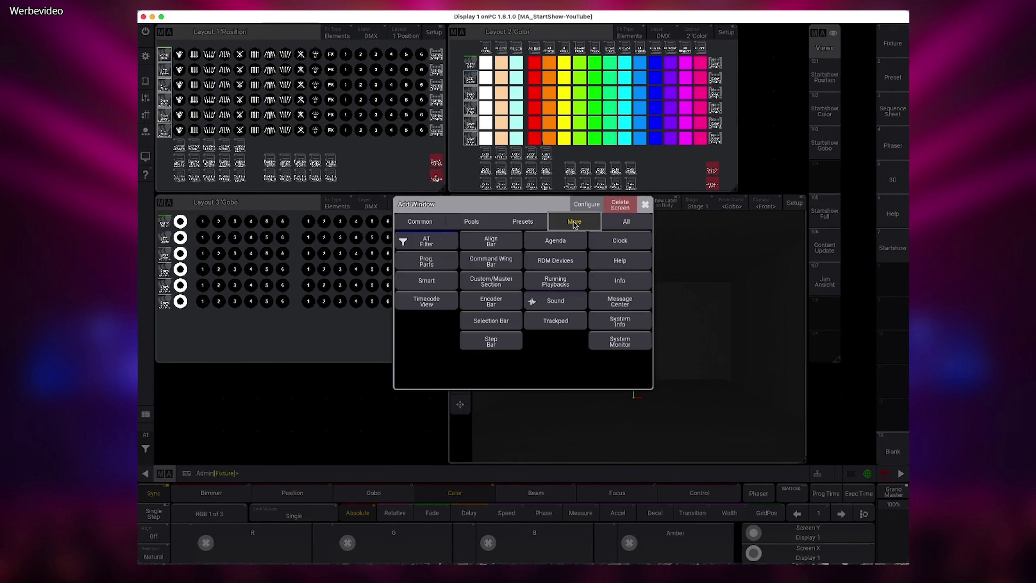
left_click(519, 223)
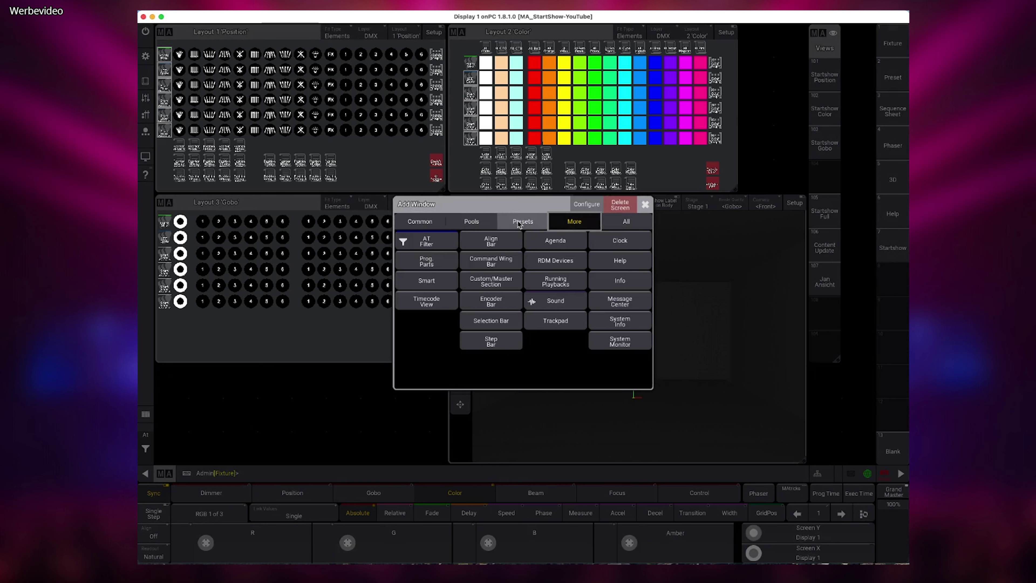
left_click(471, 221)
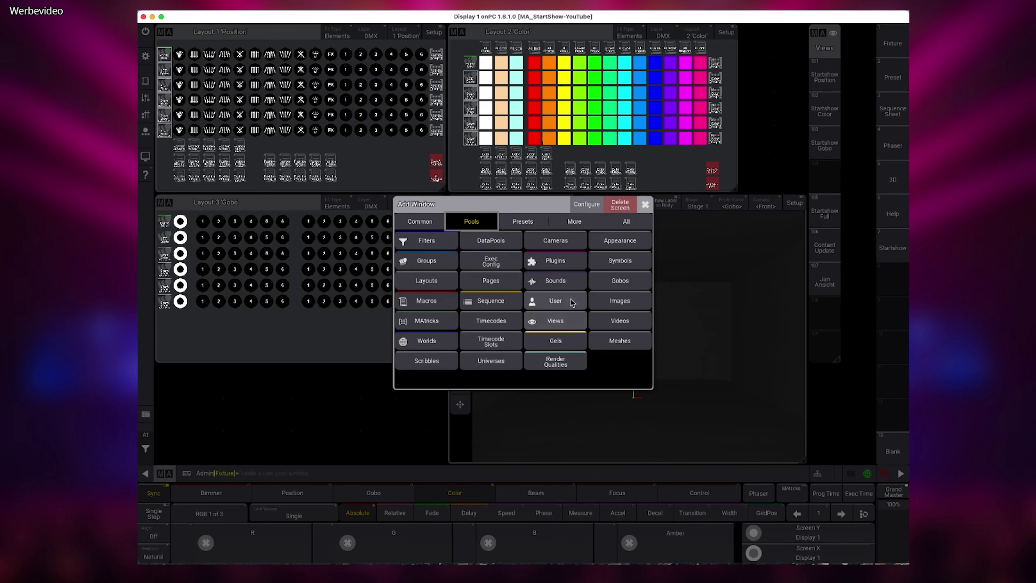
left_click(420, 221)
left_click(645, 204)
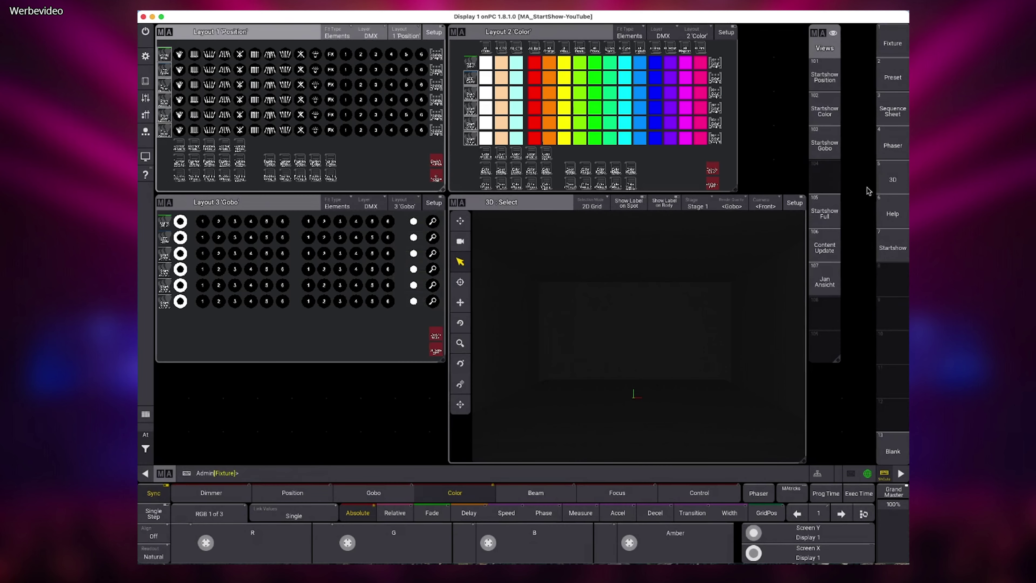
- Look at the stored 3D view, then return through Startshow to the newly stored View 107
left_click(891, 182)
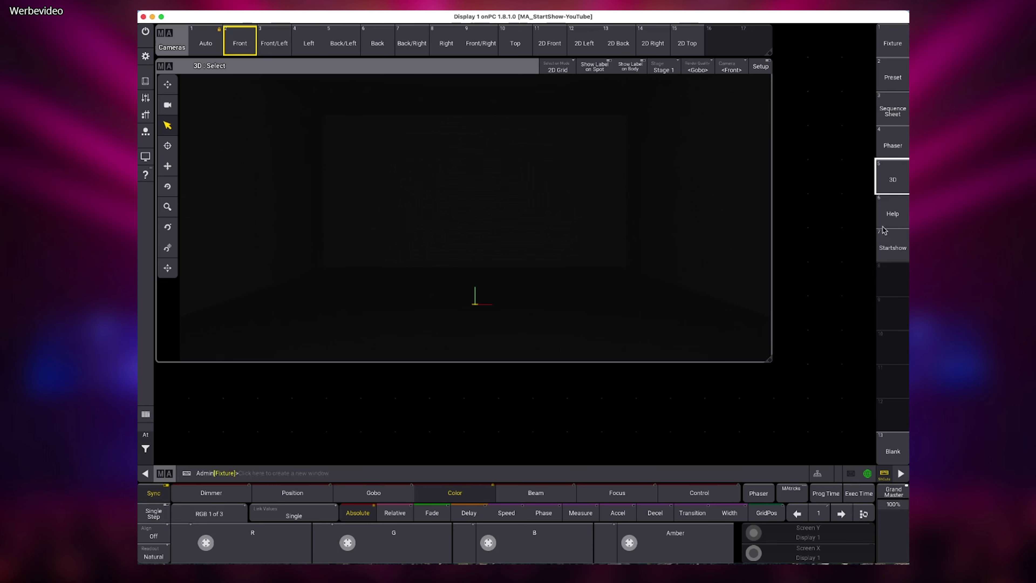
left_click(892, 247)
left_click(756, 281)
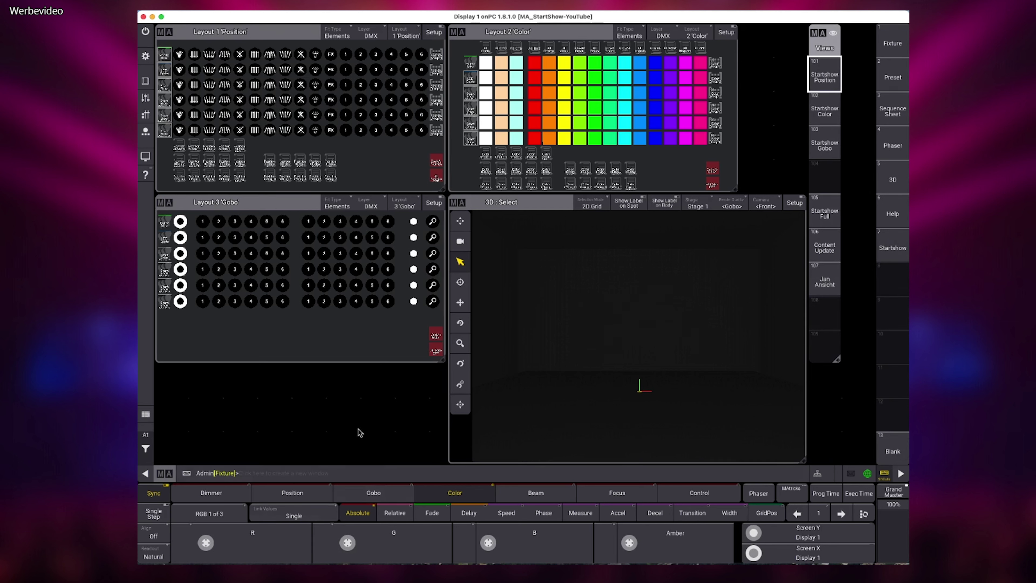
- Enable Setup in the 3D window and set the selected fixtures' Pos Z to 5
left_click(795, 204)
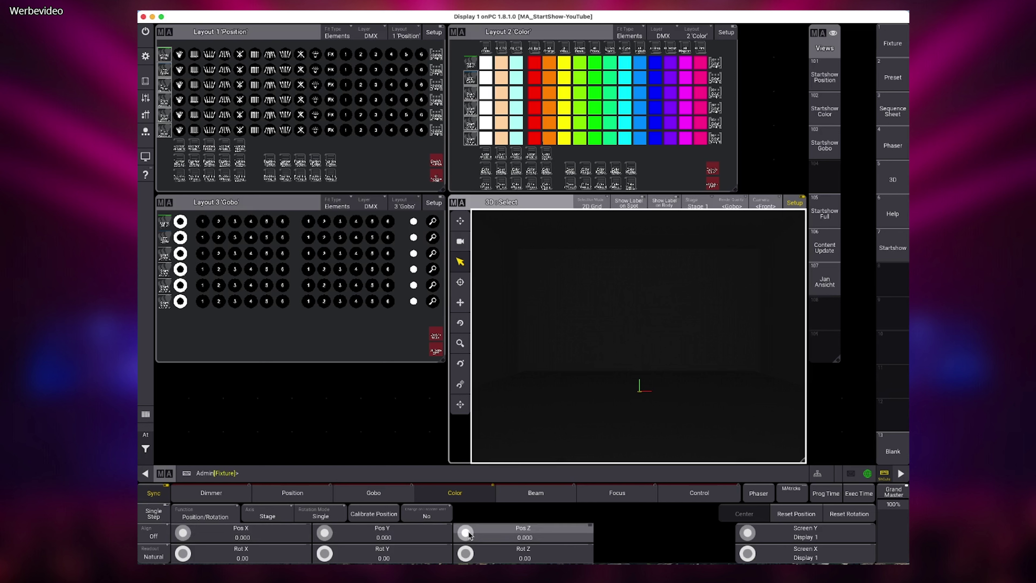
left_click(530, 538)
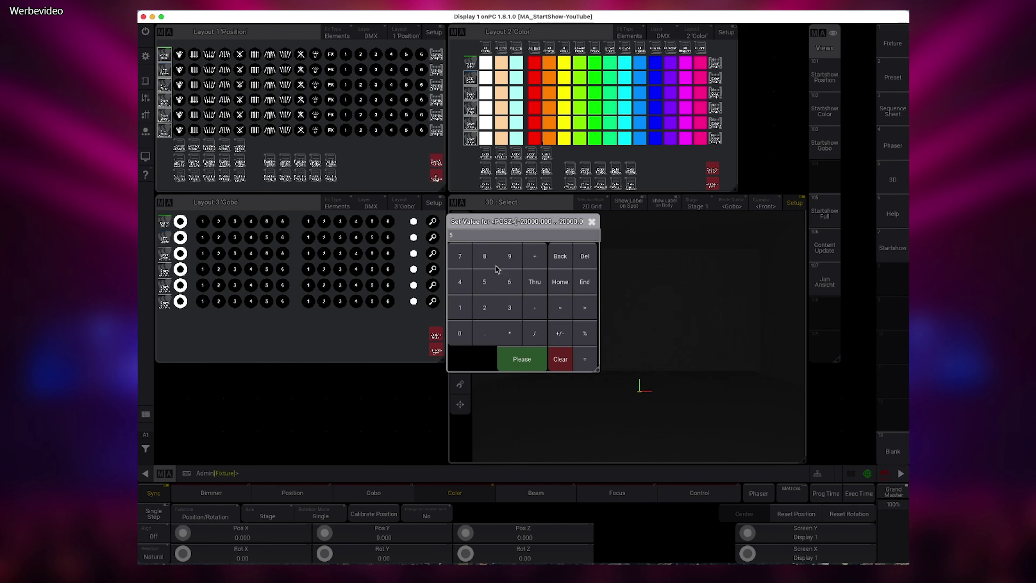
type("5")
left_click(524, 359)
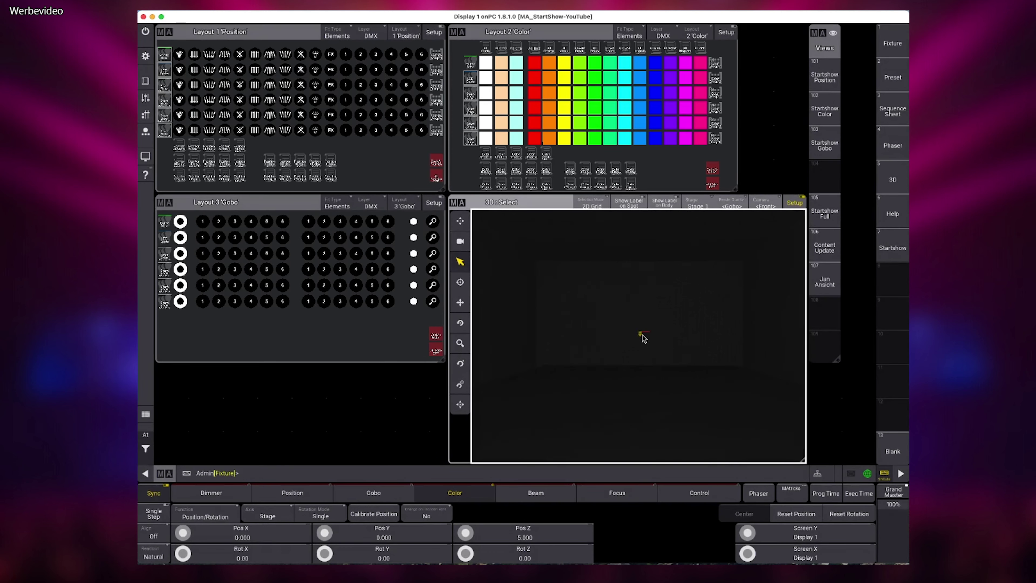
- Turn on Align mode / and spread the selected fixtures along Pos X from about -1.5 to 1.5
scroll(642, 337, "up", 3)
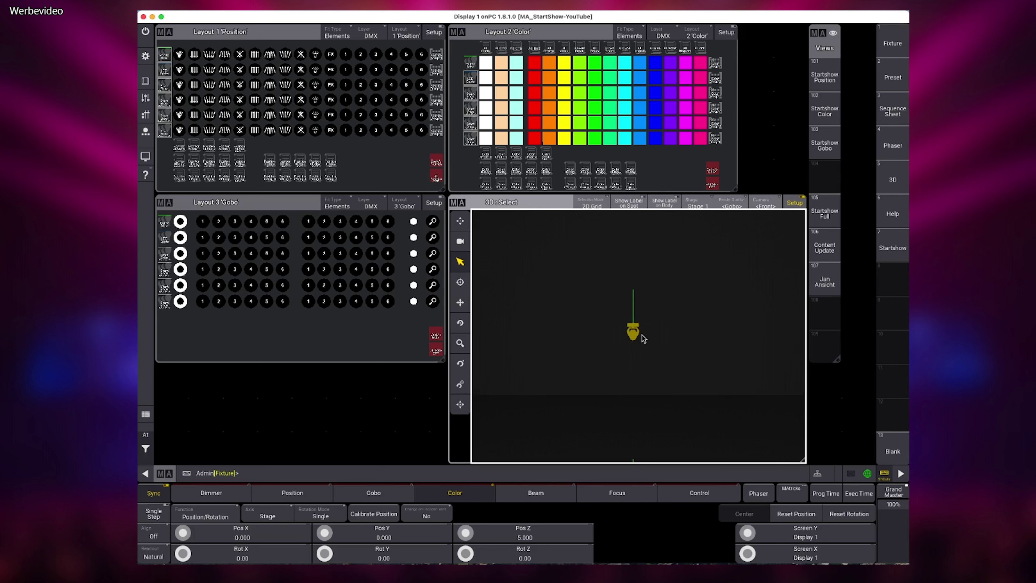
scroll(641, 335, "up", 3)
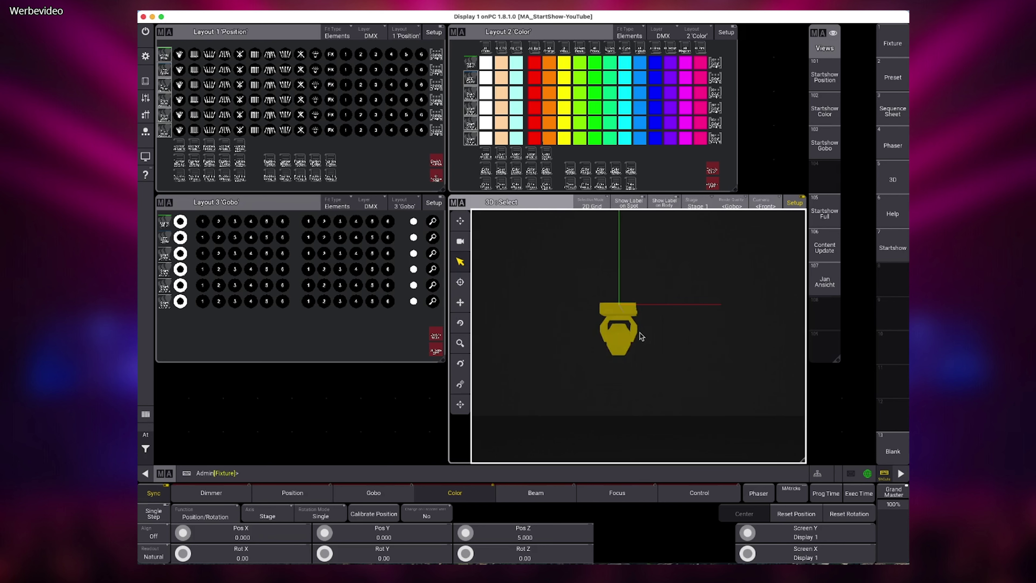
scroll(628, 342, "down", 5)
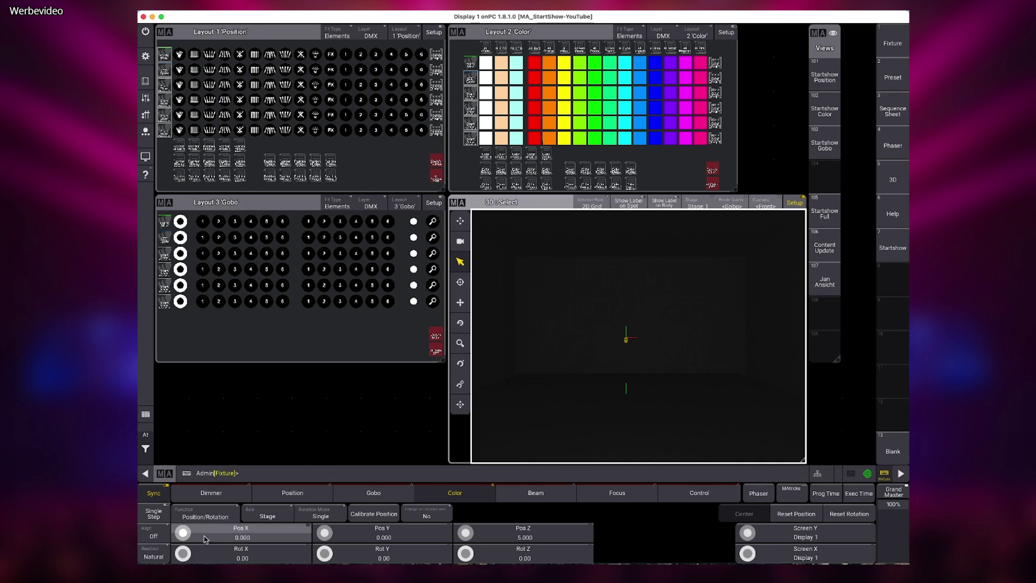
left_click(157, 535)
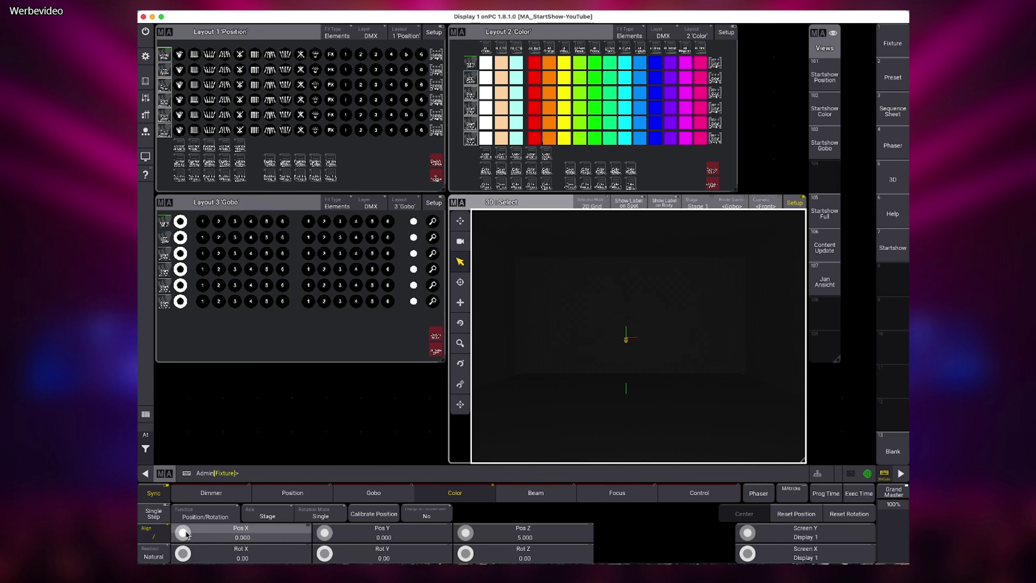
left_click_drag(190, 534, 245, 532)
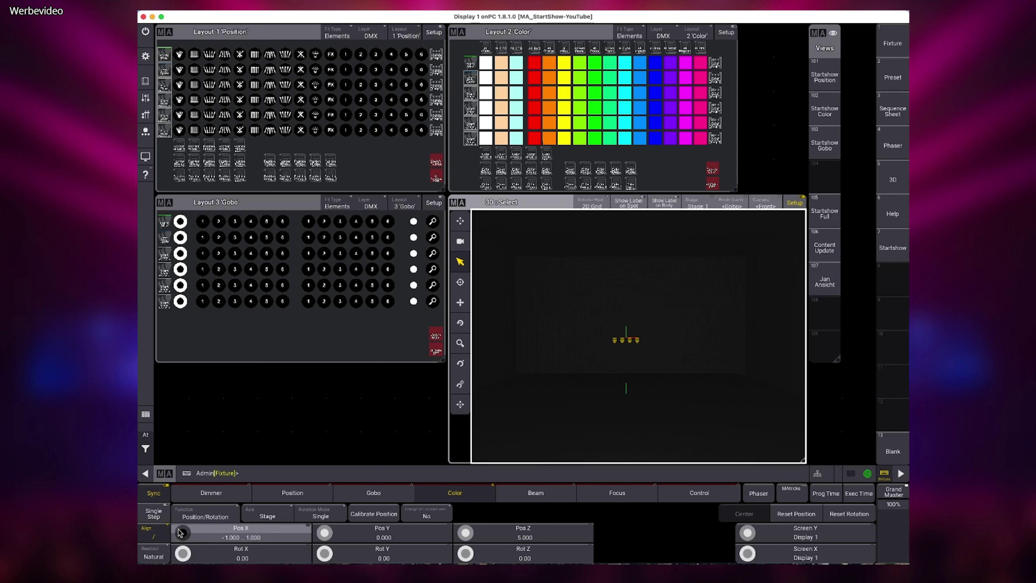
scroll(627, 348, "up", 5)
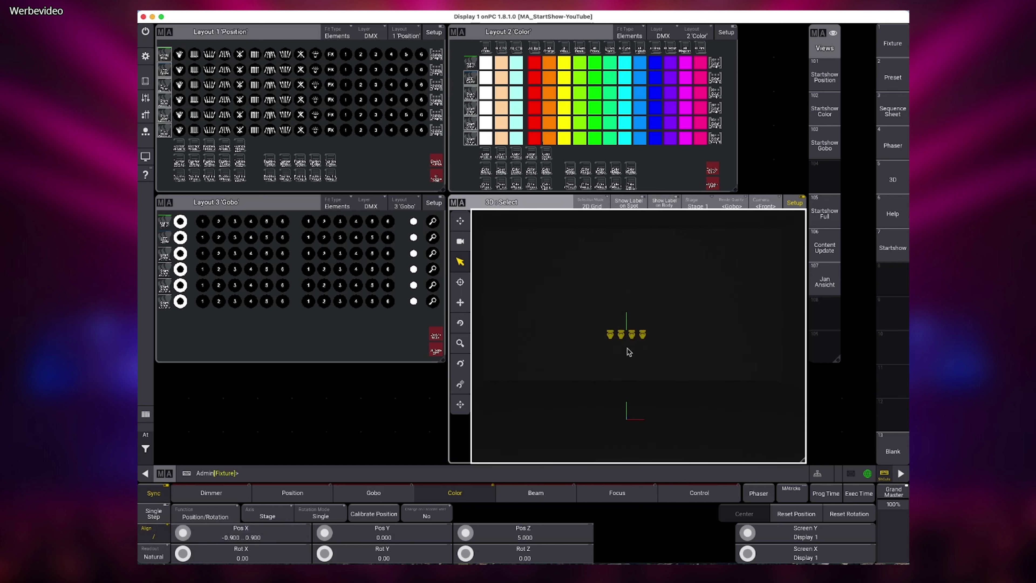
left_click_drag(220, 533, 191, 547)
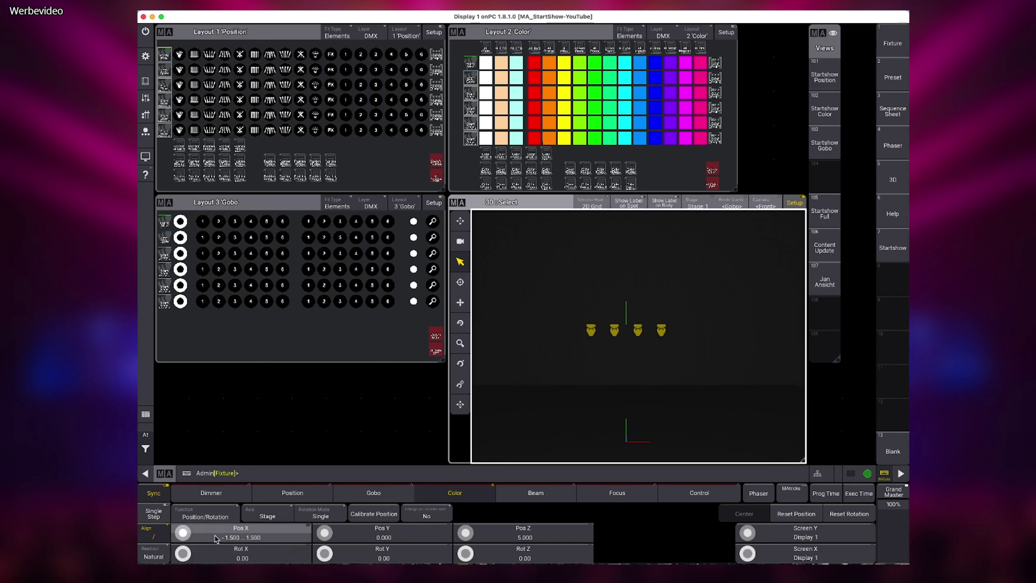
- Enter a Pos X range of -2.000 Thru 2.000 for the selected fixtures
left_click(250, 537)
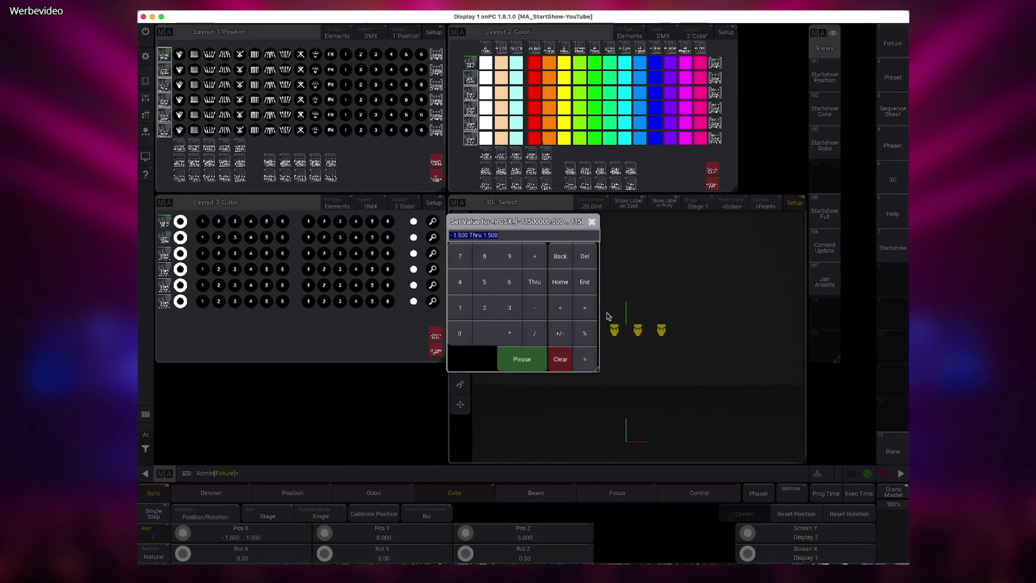
left_click(462, 236)
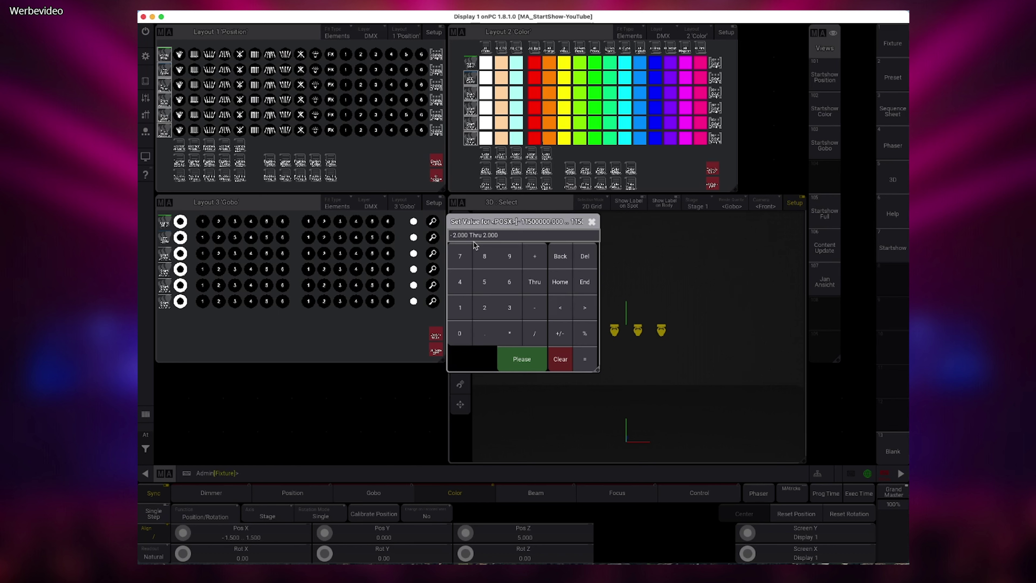
left_click(529, 365)
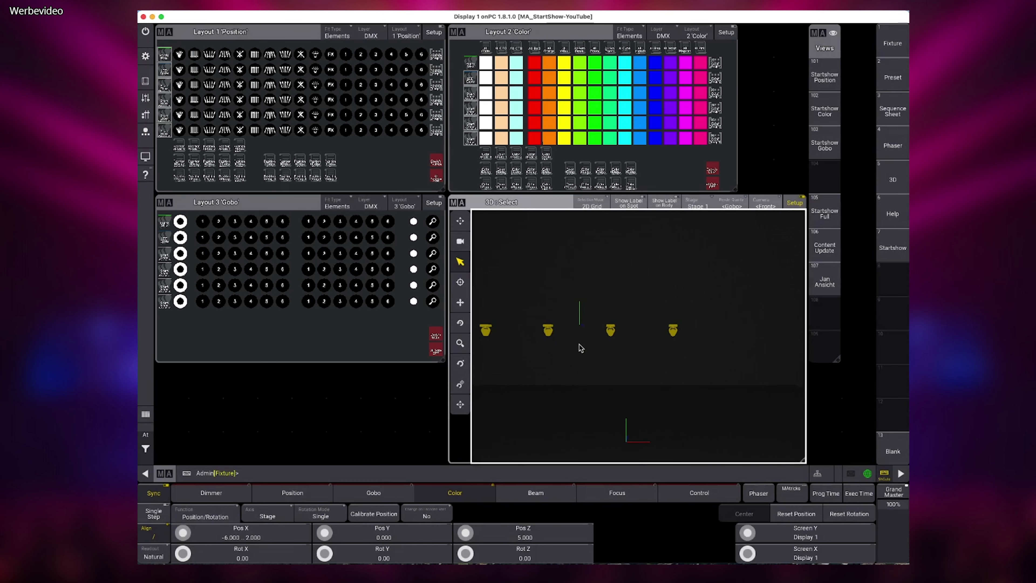
scroll(565, 352, "down", 5)
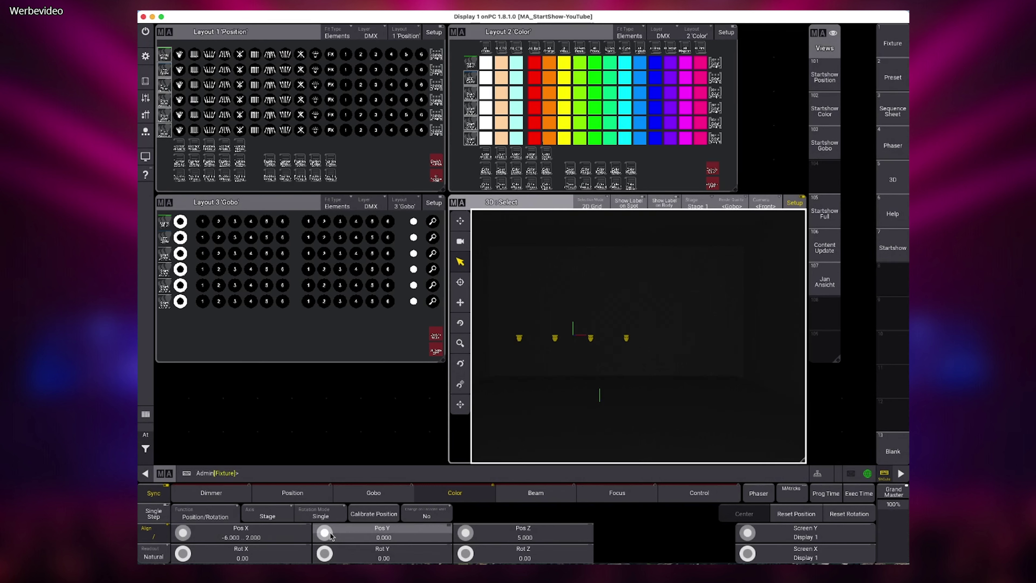
- Move the selected fixtures to about -0.7 on Pos Y
left_click_drag(331, 535, 330, 535)
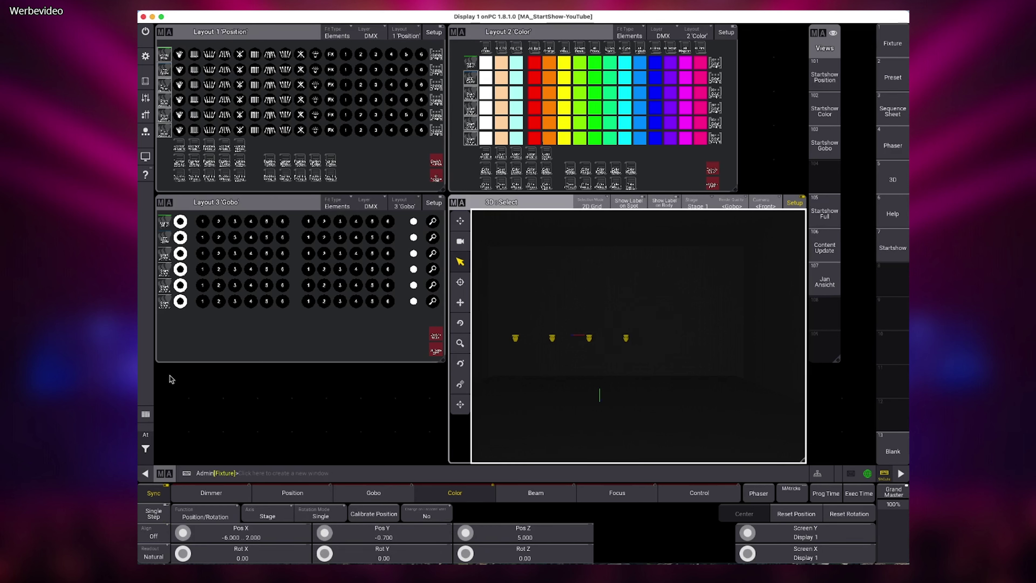
- Add a Cameras pool window in the empty area below the Gobo layout
left_click_drag(303, 428, 427, 459)
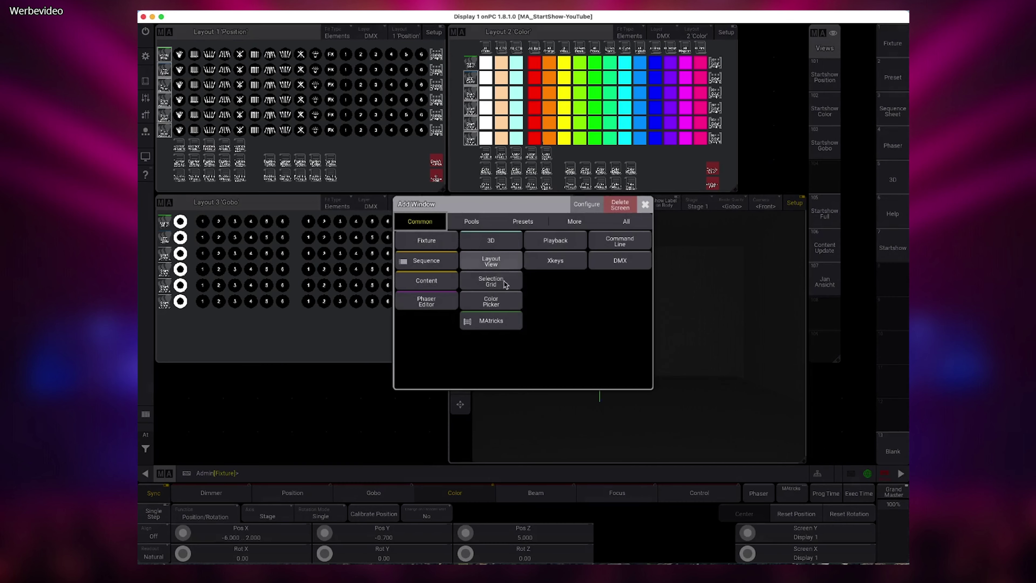
left_click(471, 221)
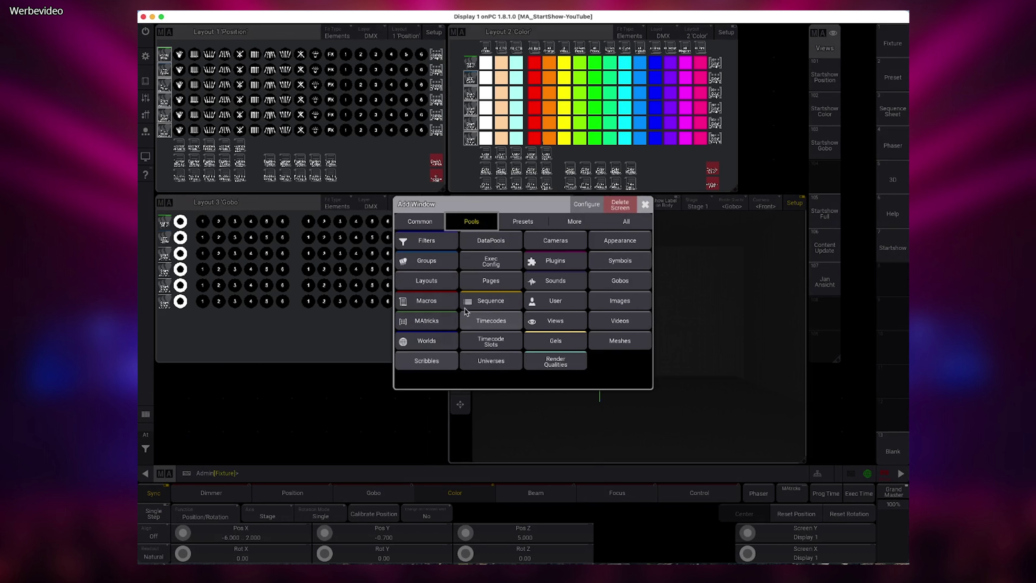
type("camer")
left_click(459, 274)
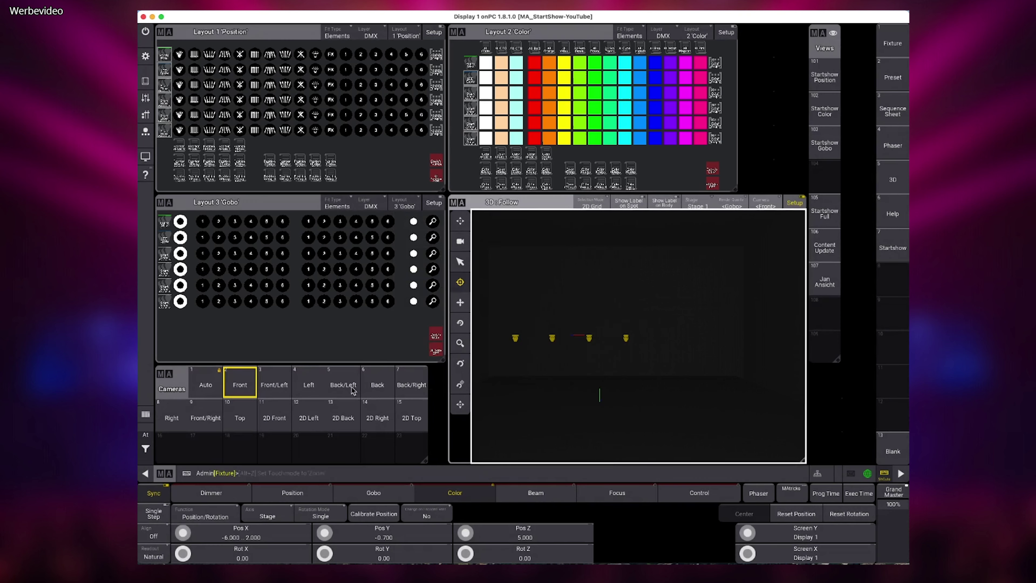
- Check the fixtures from the Left and Back cameras, return to Front, and shift their Pos X range to about -4 to 4
left_click(308, 388)
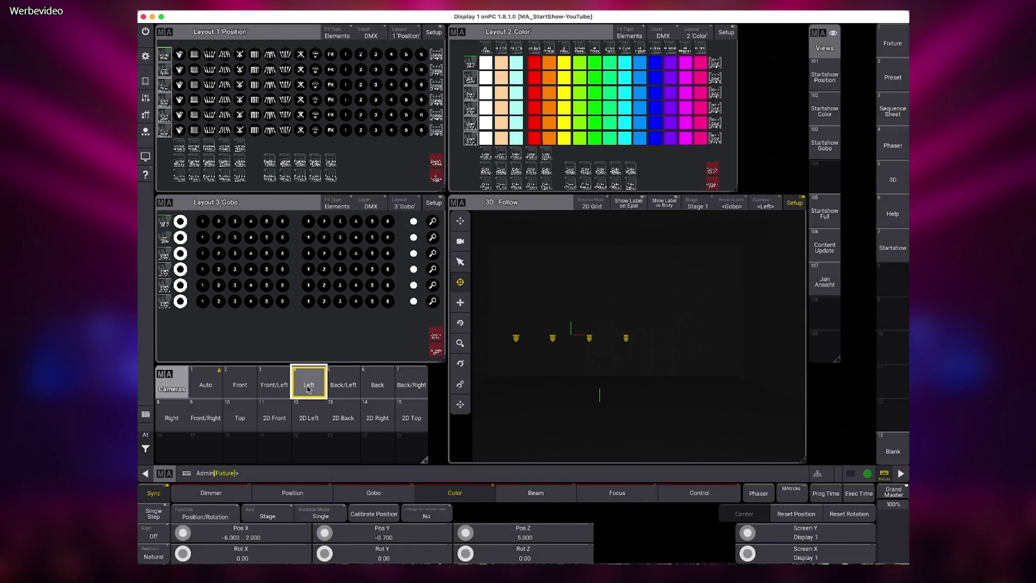
left_click(341, 390)
left_click(382, 389)
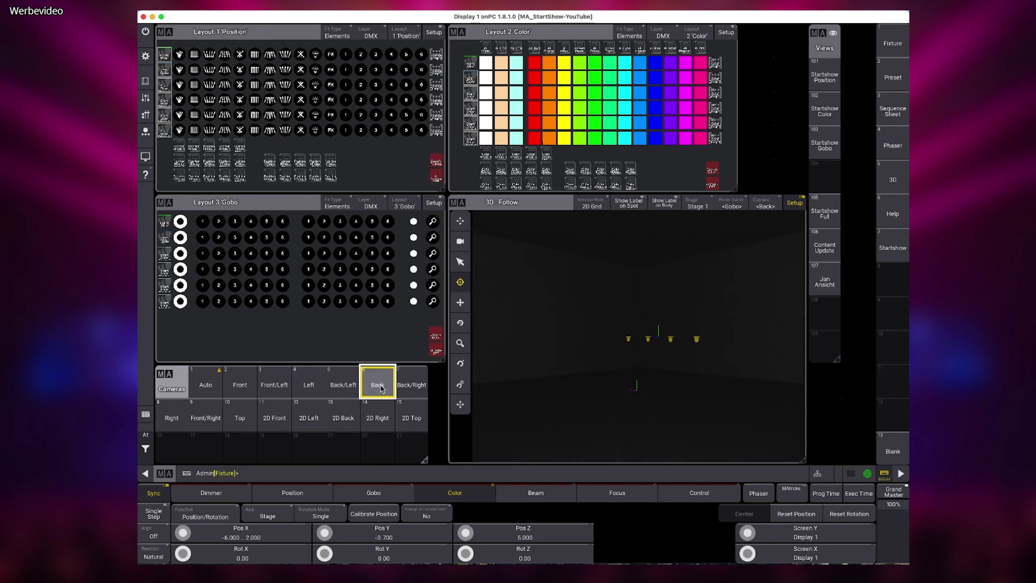
left_click(250, 387)
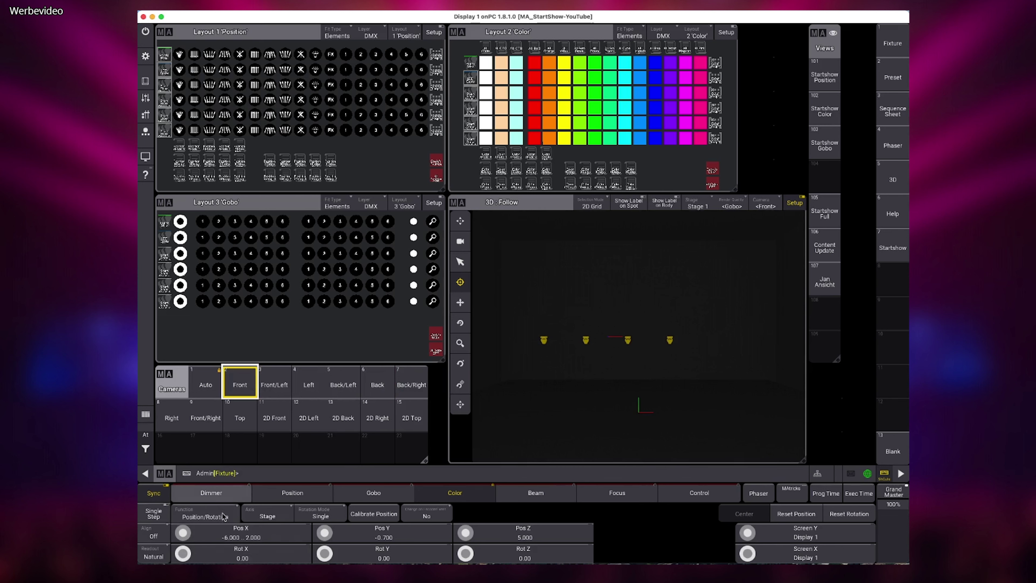
mouse_move(186, 535)
left_mouse_down()
mouse_move(206, 515)
mouse_move(185, 526)
mouse_move(187, 513)
mouse_move(175, 543)
mouse_move(183, 535)
left_mouse_up()
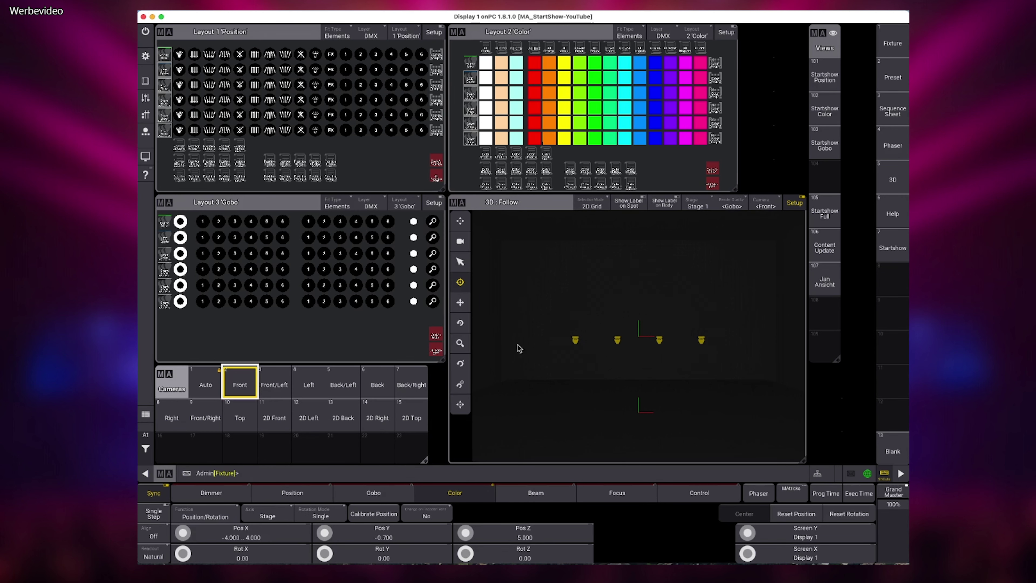
- Clear the programmer, select the RGB fixtures instead, and raise their Pos Z to about 1.1
left_click(145, 449)
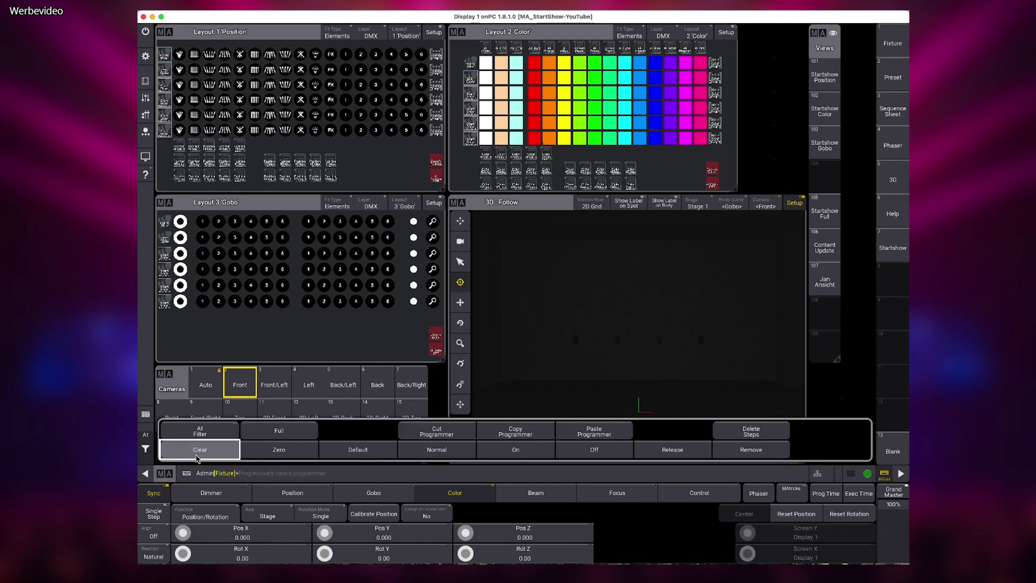
left_click(357, 222)
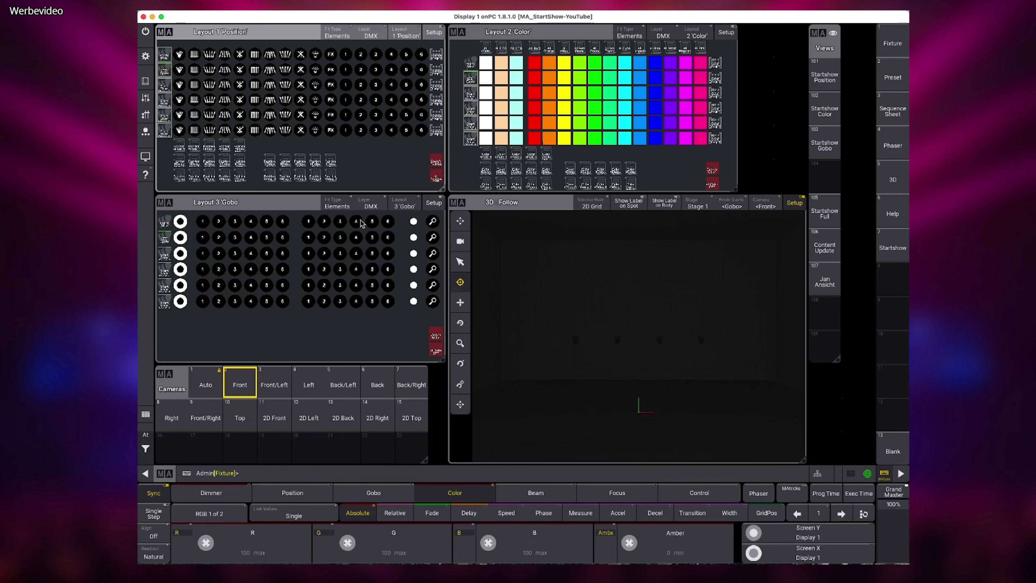
left_click(794, 215)
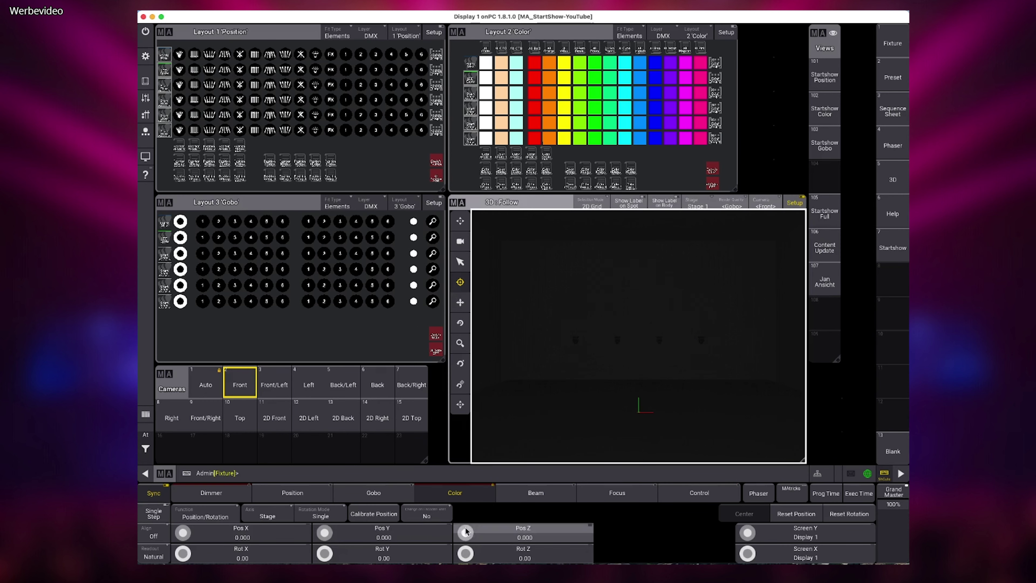
left_click_drag(470, 534, 502, 514)
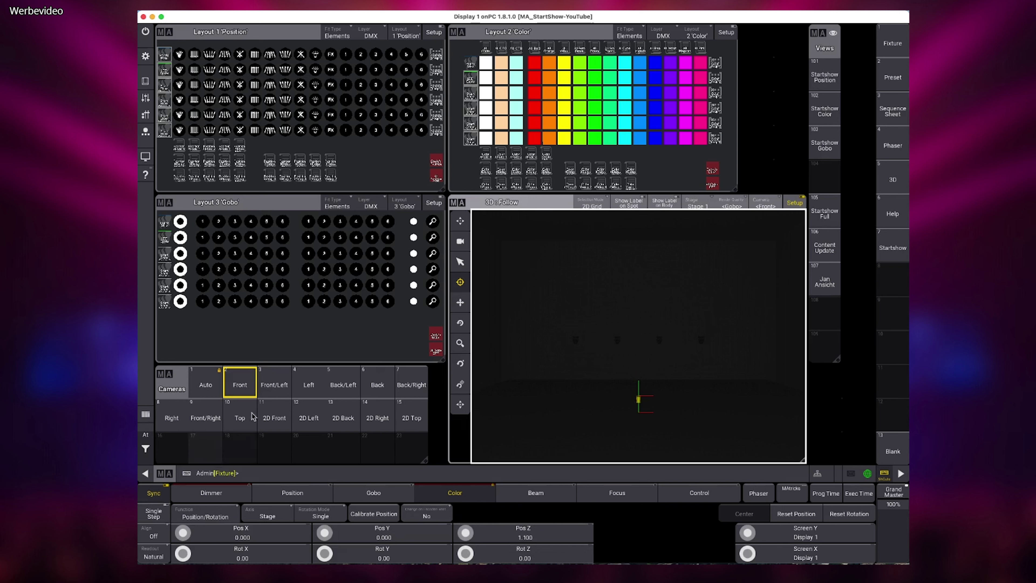
- Apply white to the RGB fixtures from the Color layout and bring them to Full
left_click(489, 66)
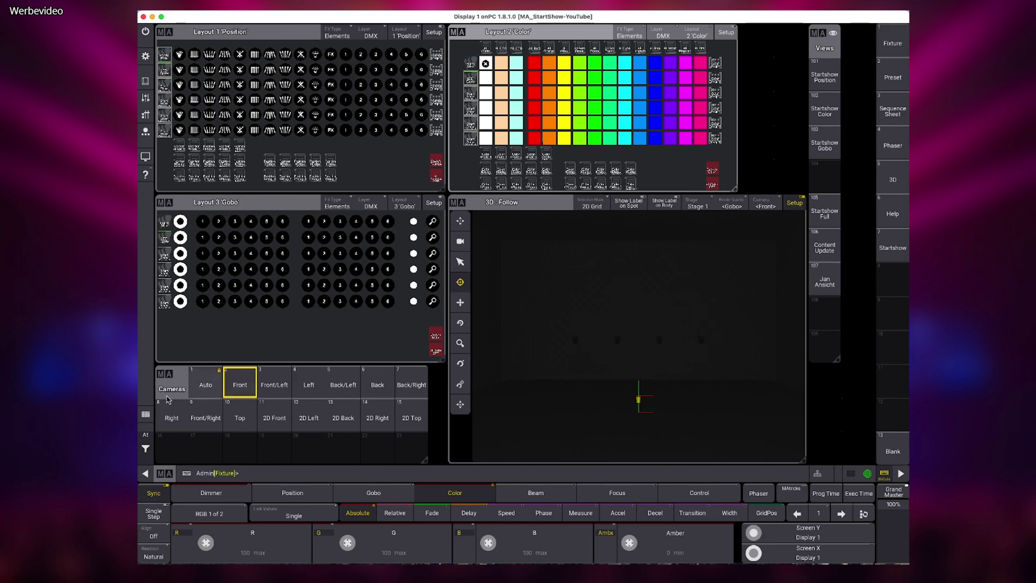
left_click(145, 435)
left_click(235, 447)
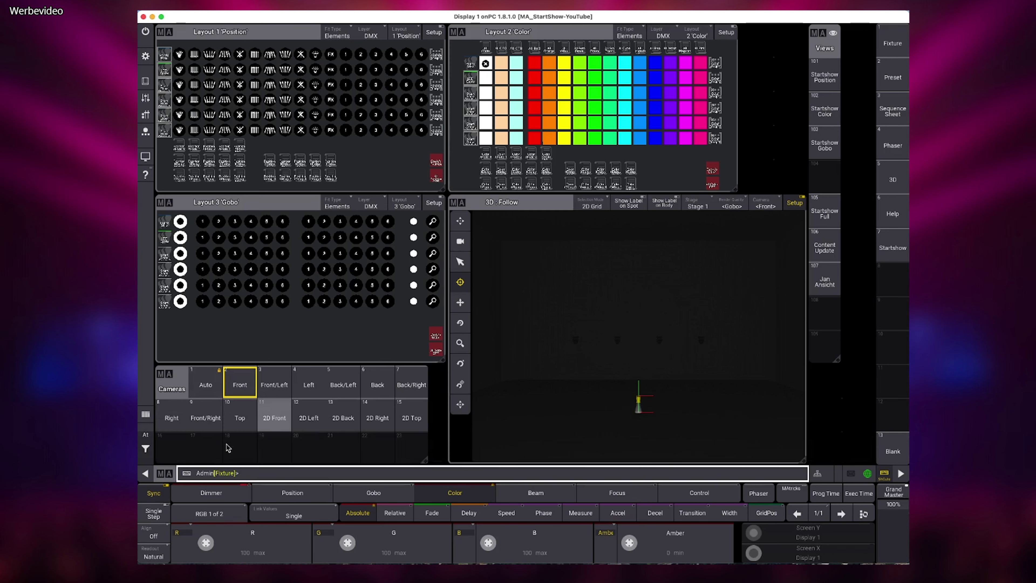
- Set the RGB fixtures' Rot X to about 8 and spread them along Pos X from about -3.2 to 3.2 in Align mode /
left_click(792, 207)
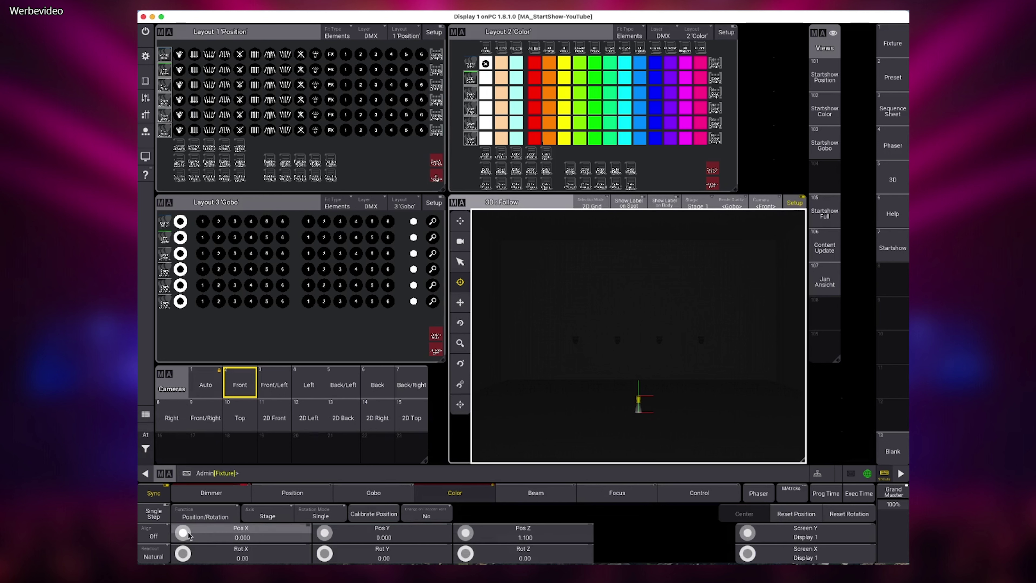
left_click_drag(182, 553, 202, 544)
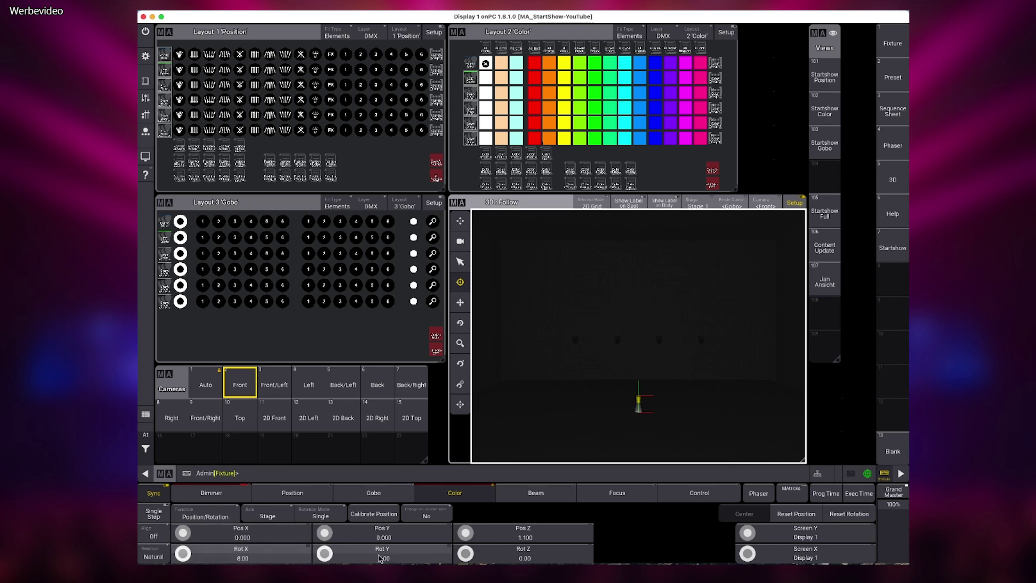
left_click(158, 537)
mouse_move(193, 537)
left_mouse_down()
mouse_move(197, 529)
mouse_move(176, 547)
mouse_move(210, 547)
left_mouse_up()
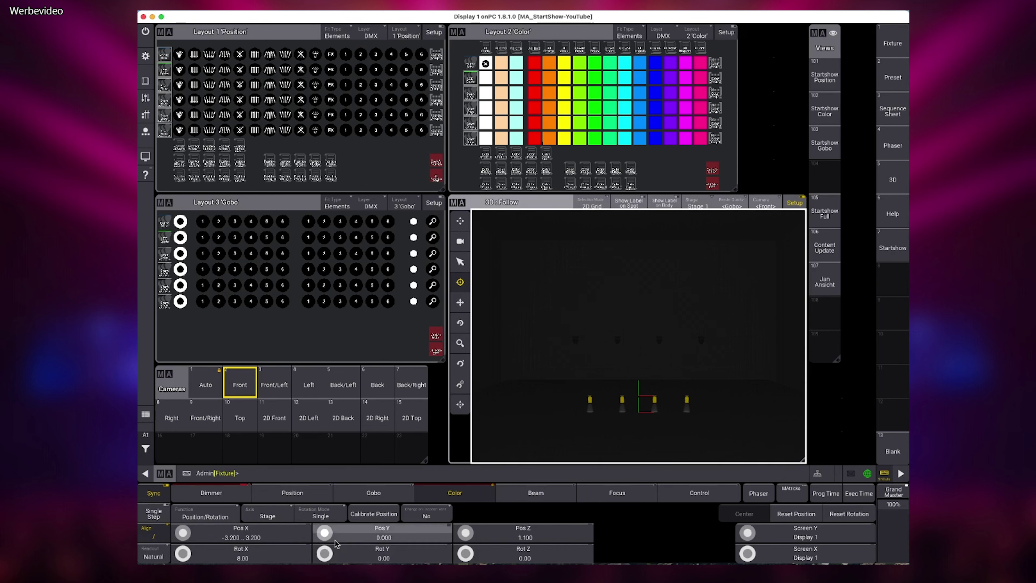
- Using the Left camera, move the RGB fixtures to about 3.3 on Pos Y and set their Rot Y to 0
left_click(313, 386)
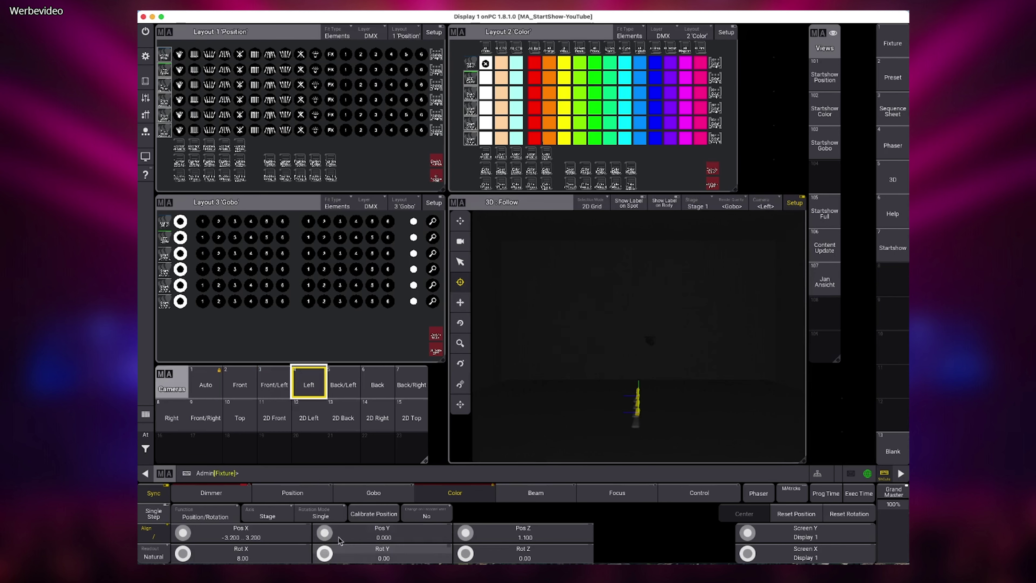
mouse_move(330, 538)
left_mouse_down()
mouse_move(333, 526)
mouse_move(323, 537)
left_mouse_up()
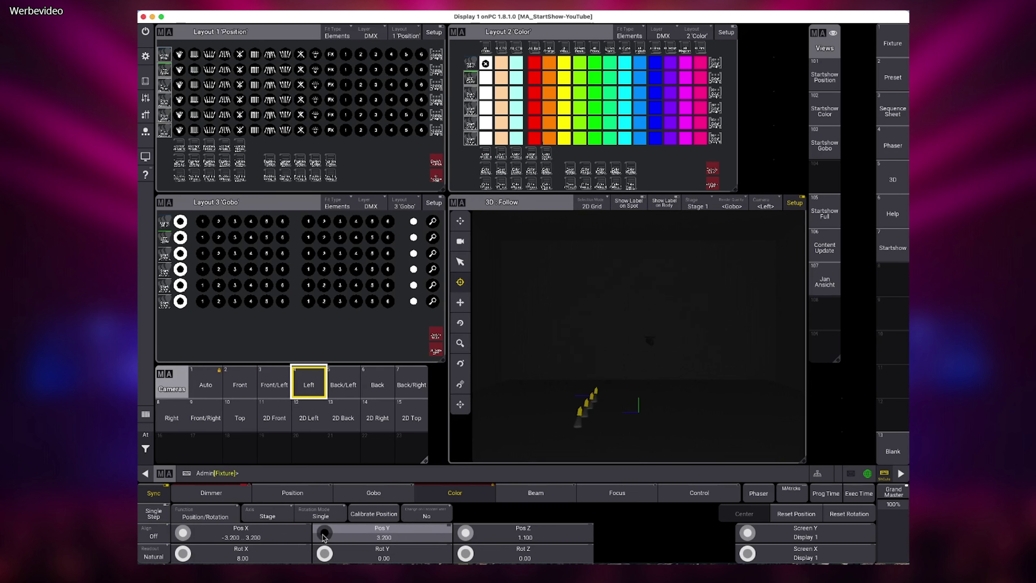
left_click_drag(321, 539, 312, 557)
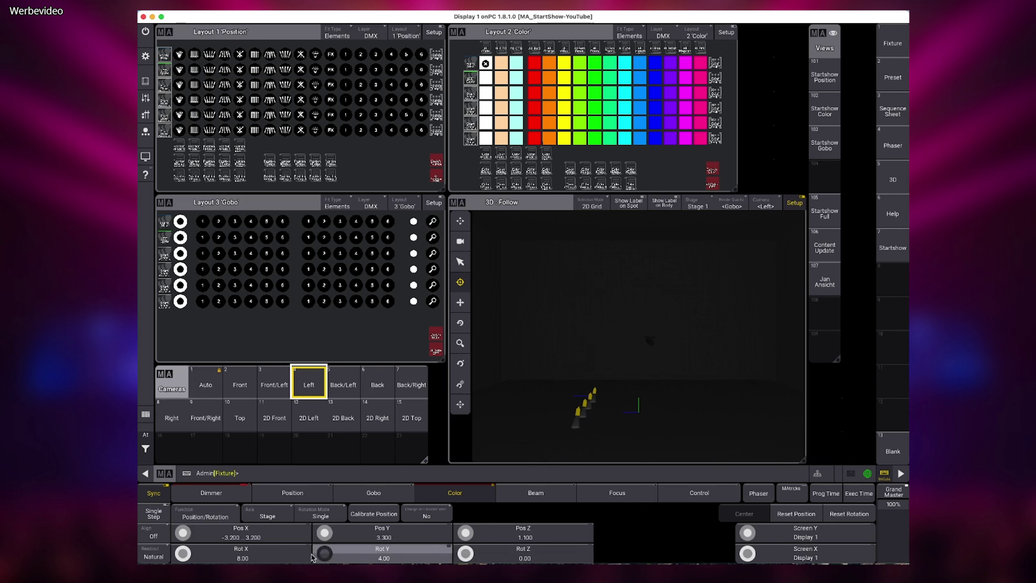
left_click(379, 555)
left_click(460, 333)
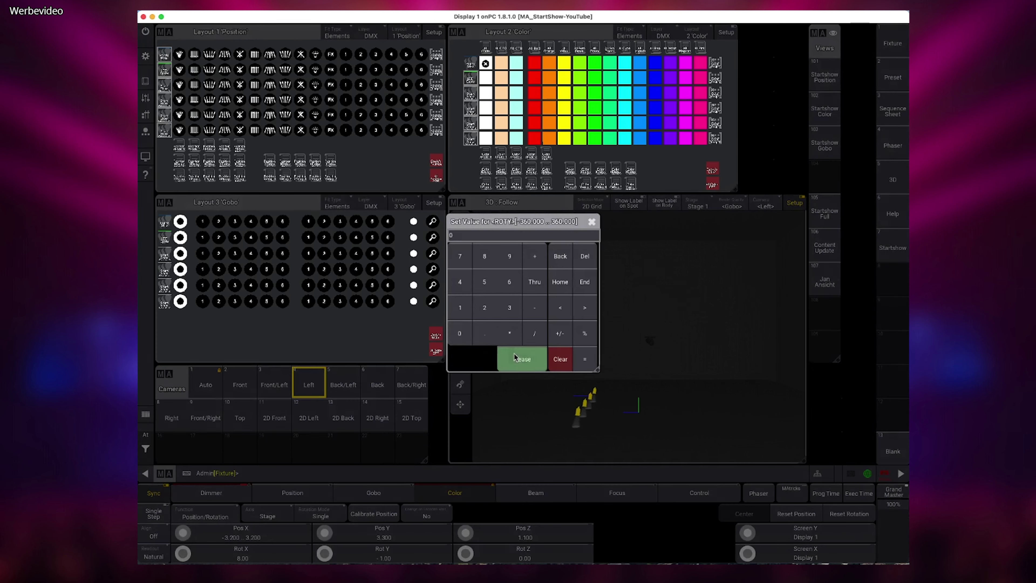
left_click(514, 357)
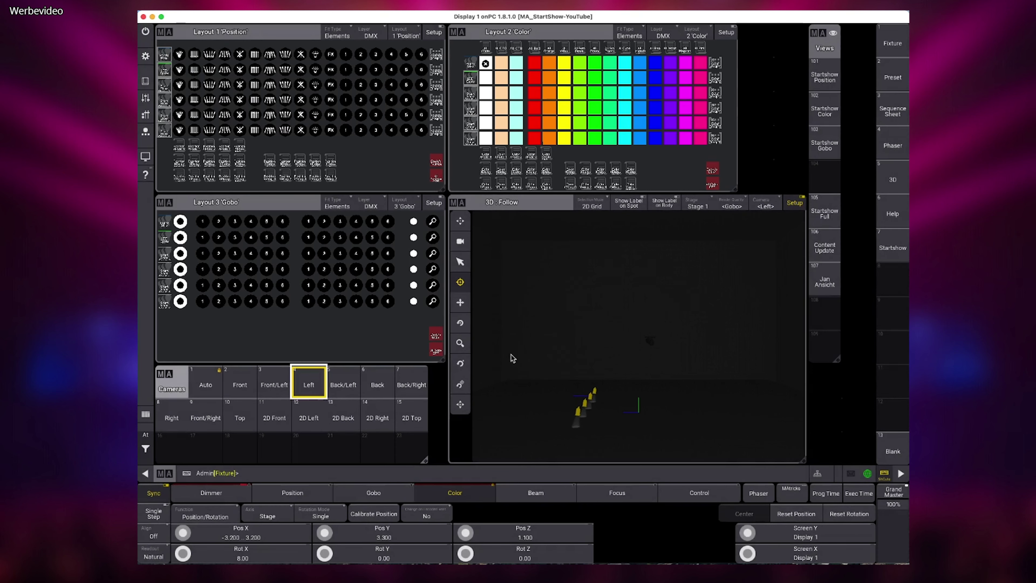
- Try Rot X values of 80 and 120 for the RGB fixtures and check the beams from the Front and Left cameras
left_click(466, 538)
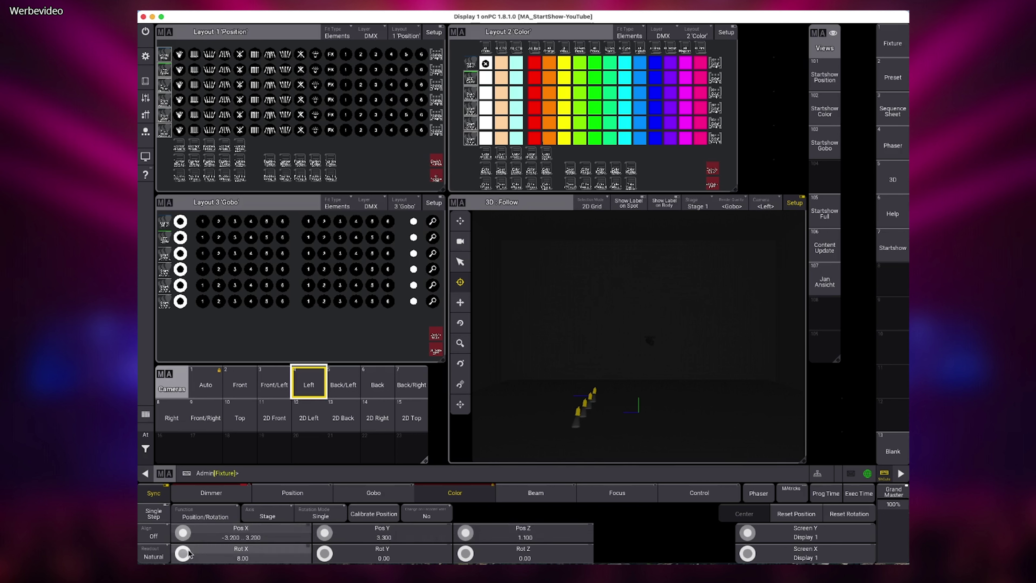
left_click_drag(182, 554, 164, 532)
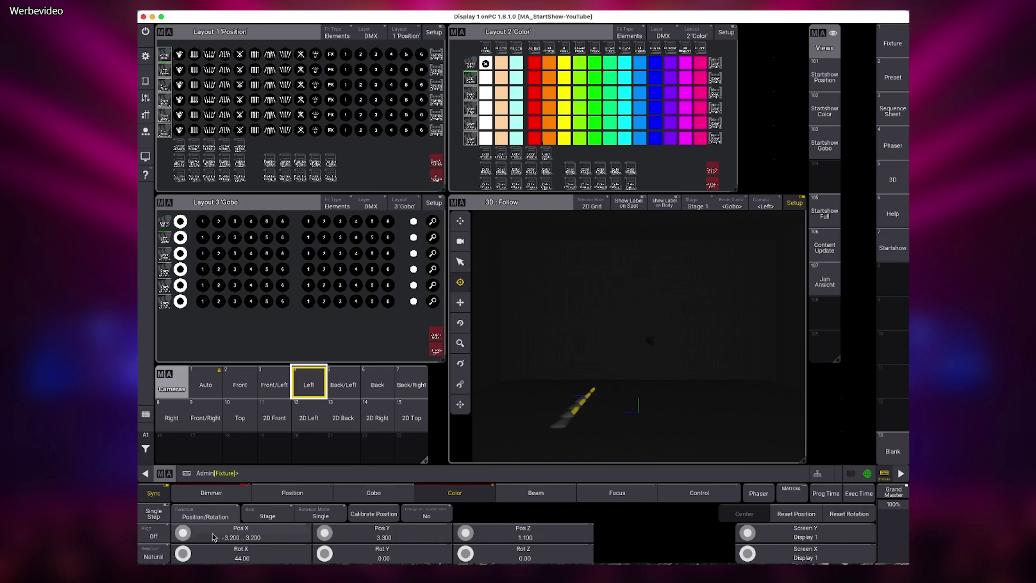
left_click(224, 558)
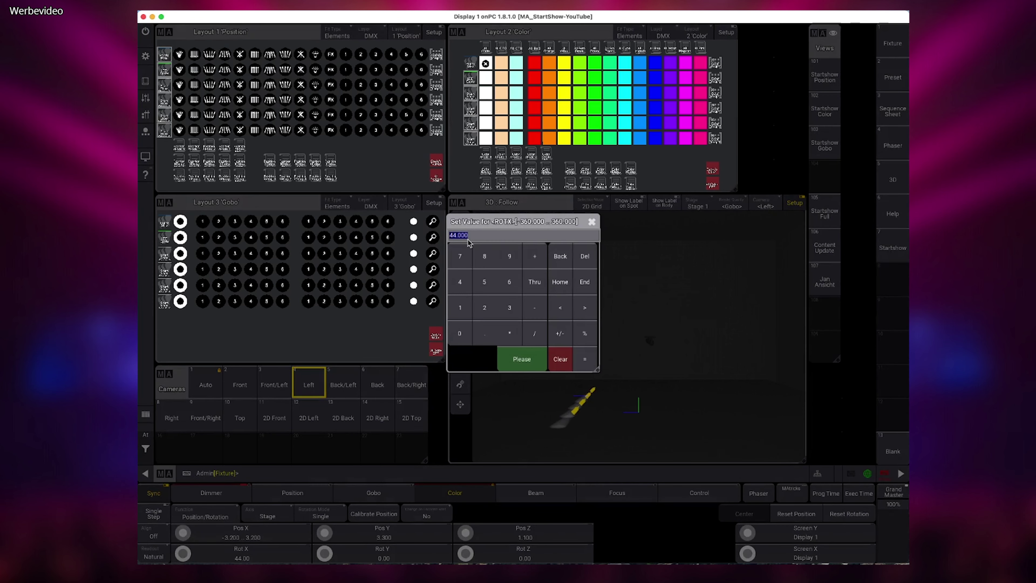
type("80")
key("Return")
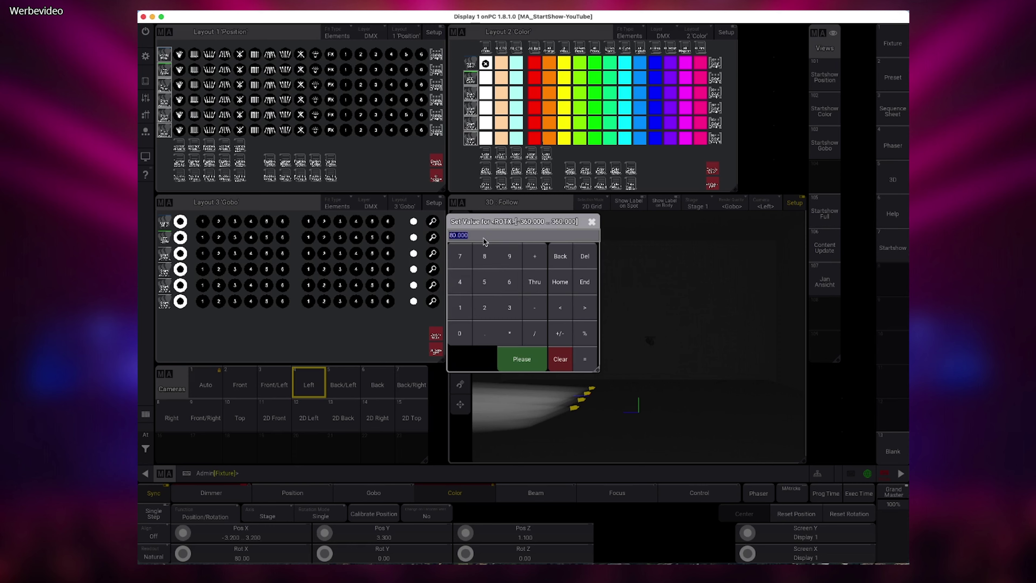
type("120")
key("Return")
left_click(240, 386)
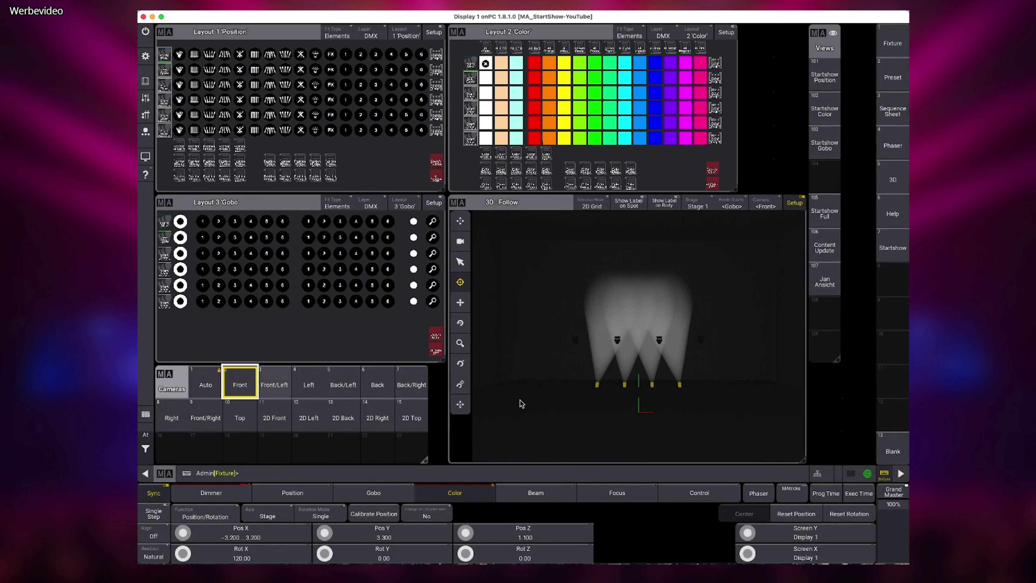
left_click(309, 385)
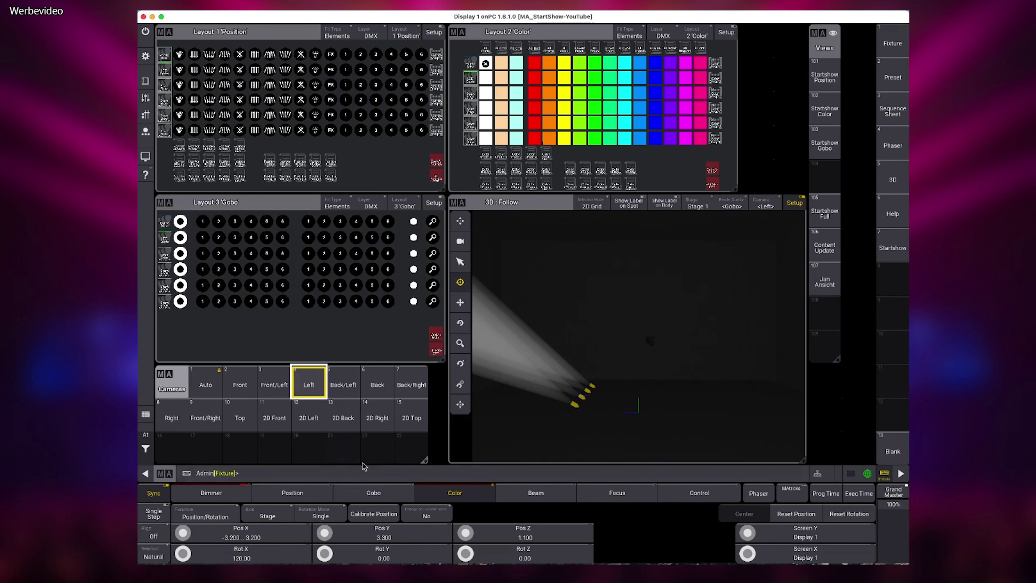
- Set the RGB fixtures' Rot X to -120 and check the beams from the Front camera
left_click(240, 554)
left_click(453, 236)
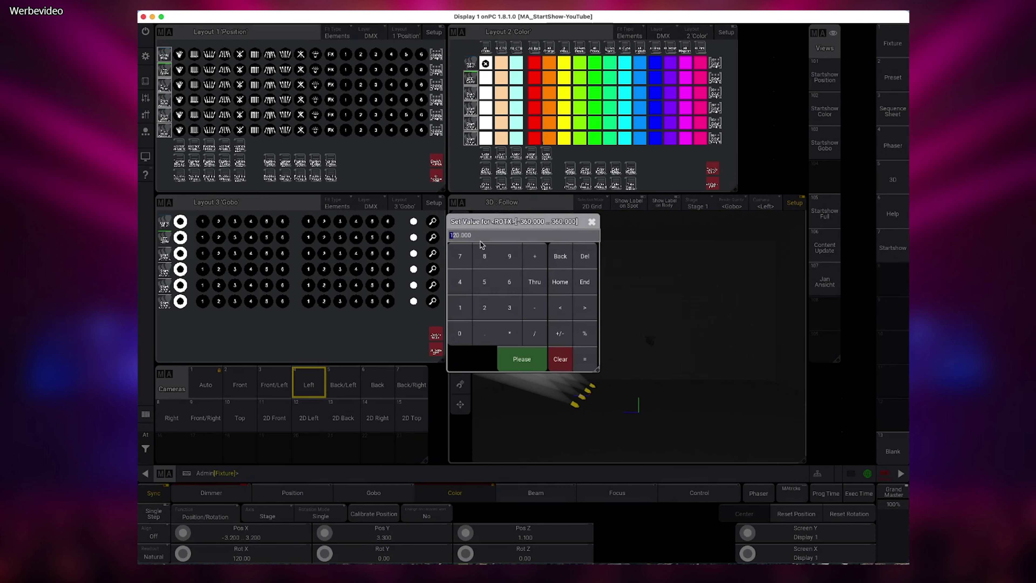
type("-")
key("Return")
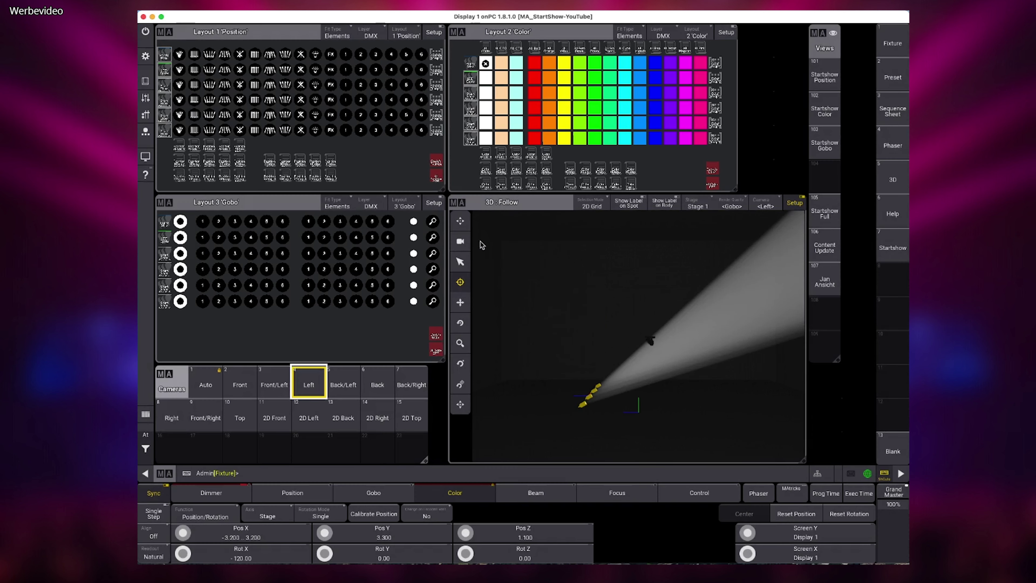
left_click(248, 390)
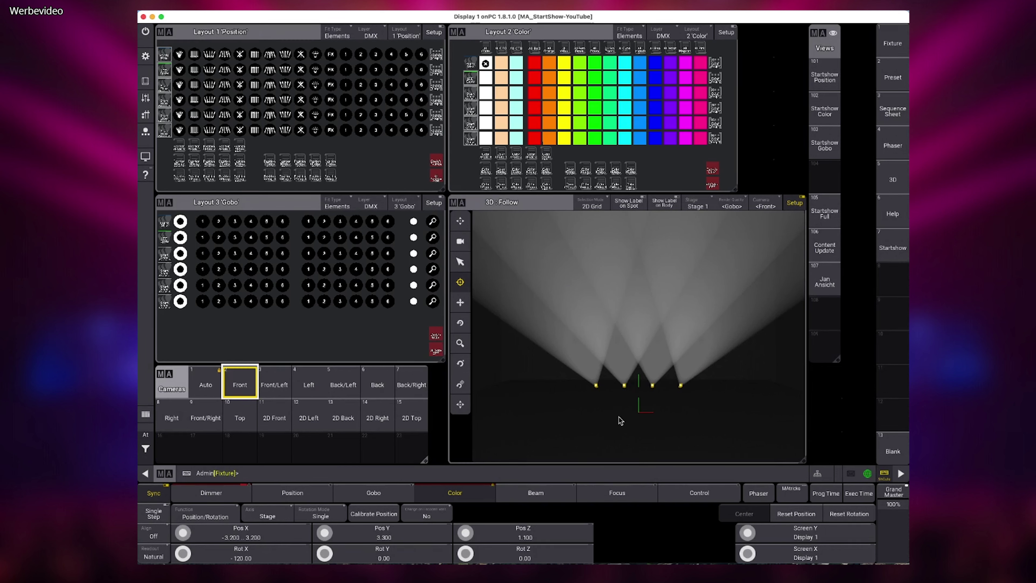
- Using the Left camera, set the RGB fixtures' Pos Z to 0 and return to the Front camera
left_click(310, 387)
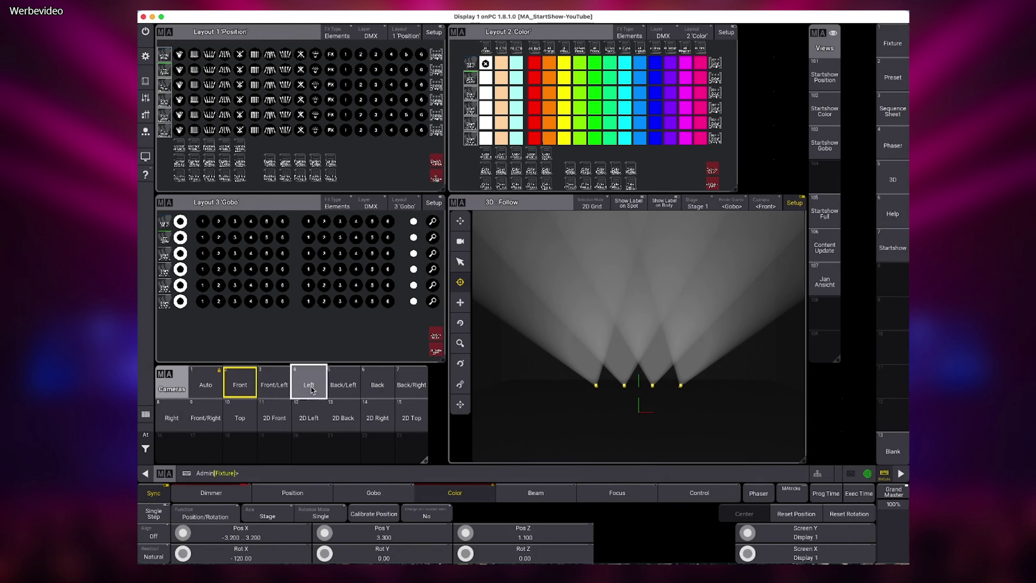
left_click(524, 532)
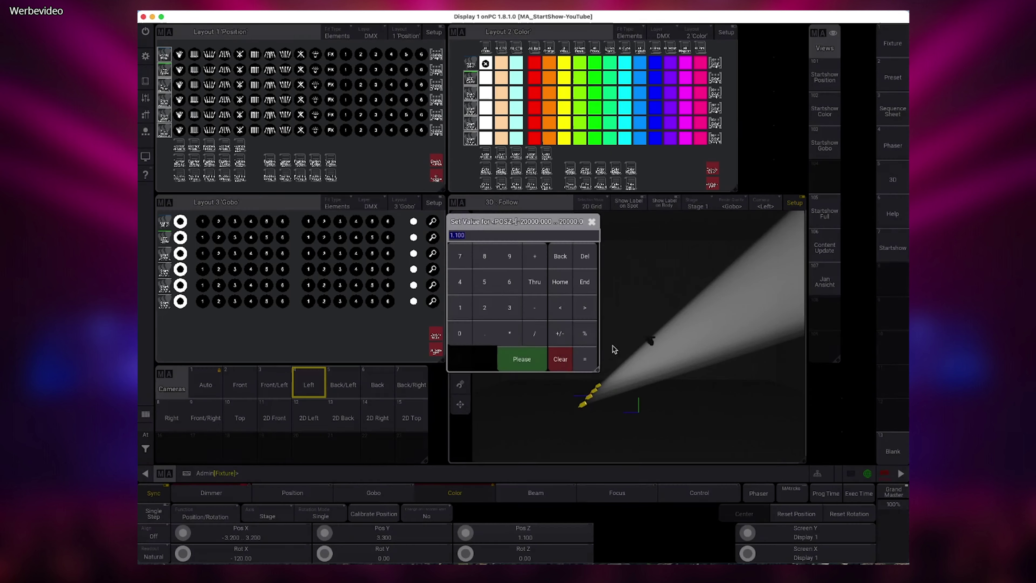
left_click(466, 336)
left_click(522, 359)
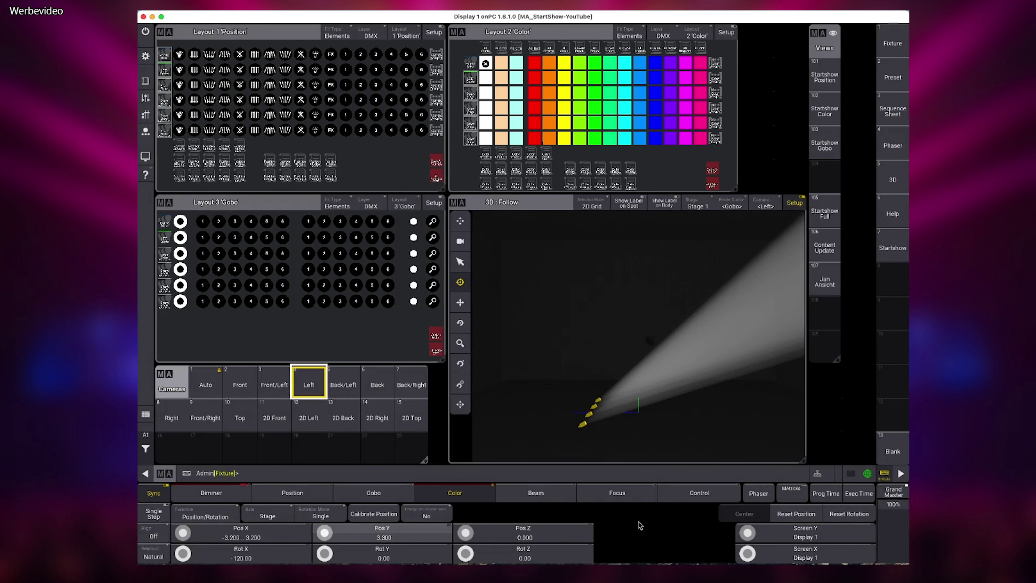
left_click(240, 384)
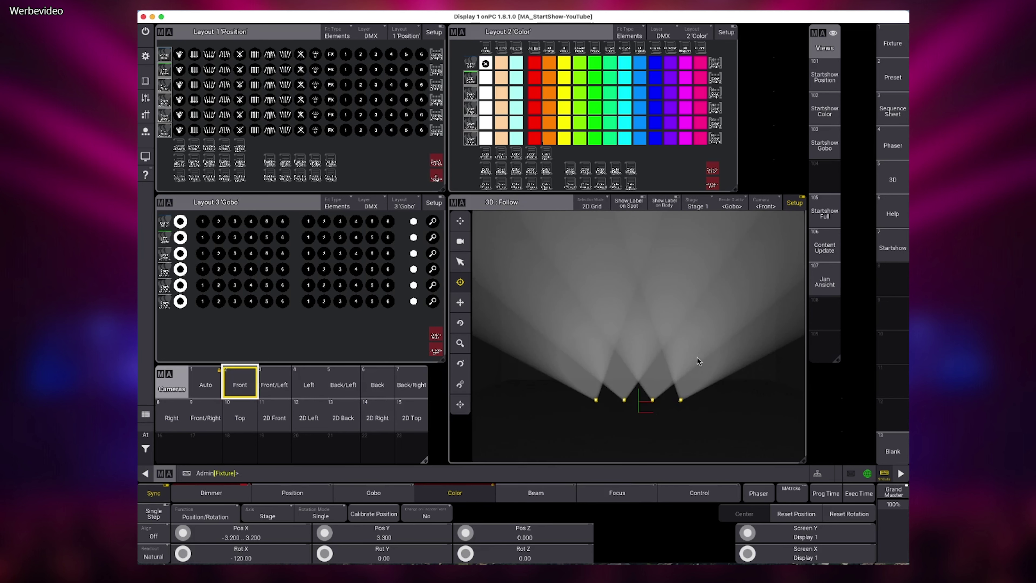
- Using the Left camera, set the RGB fixtures' Rot X to -110 and check the beams from the Front camera
left_click(308, 383)
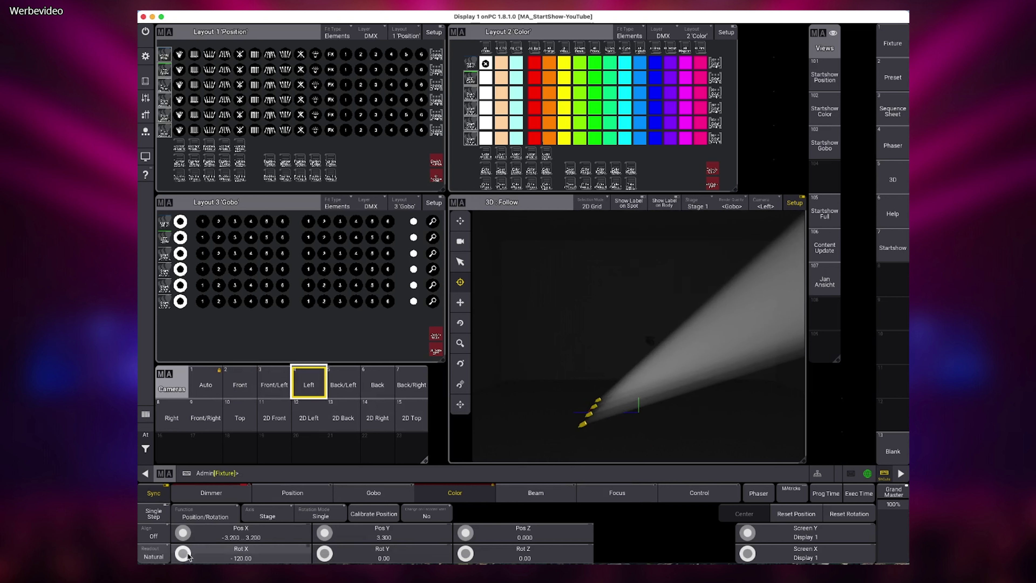
left_click_drag(183, 554, 184, 541)
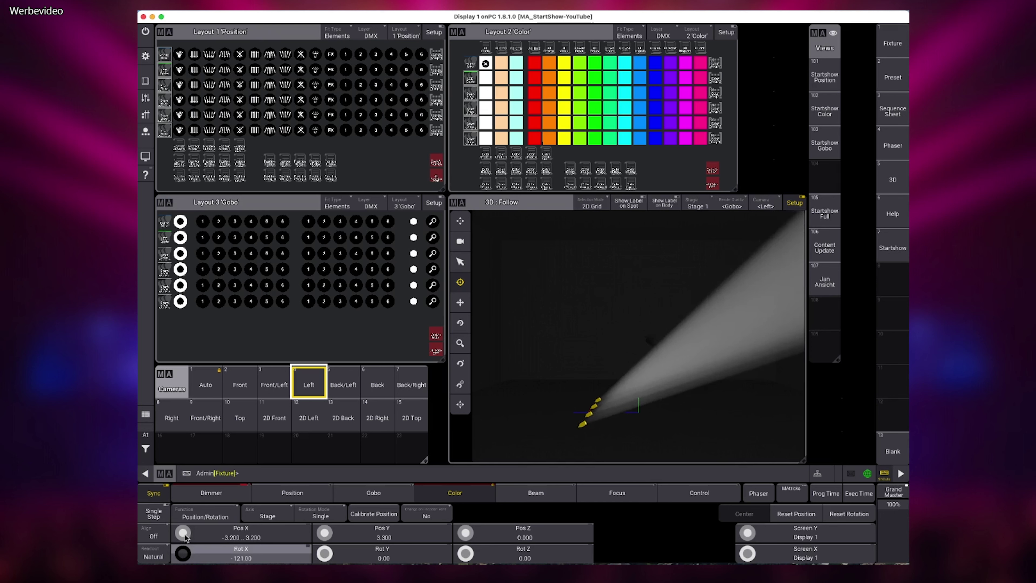
left_click(241, 553)
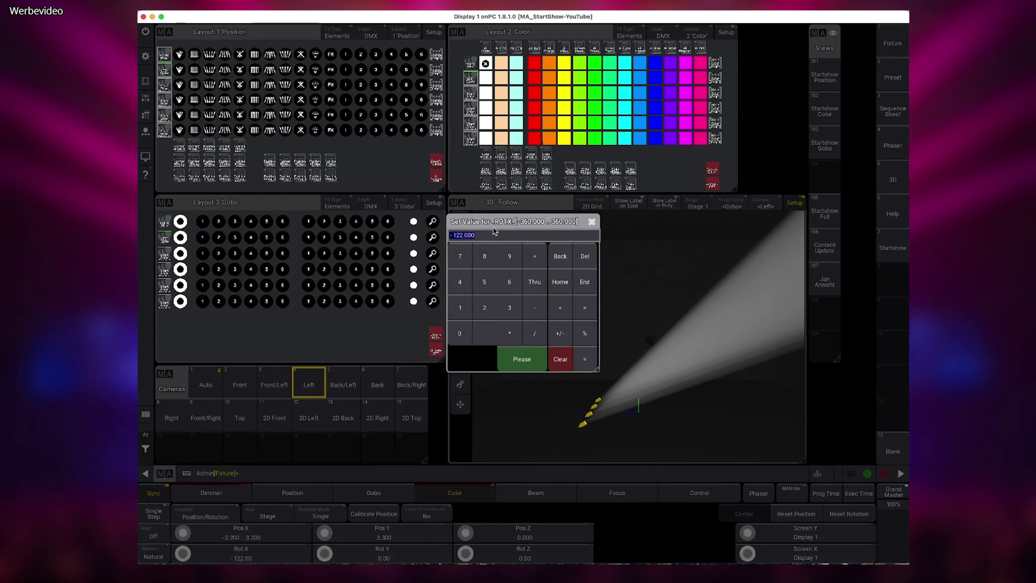
left_click(464, 239)
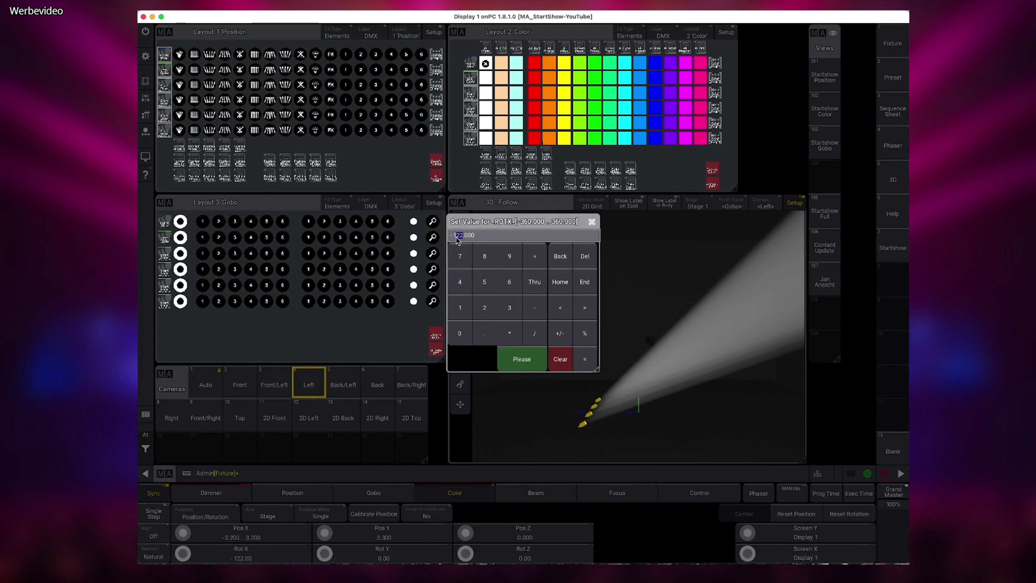
key("Return")
left_click(240, 384)
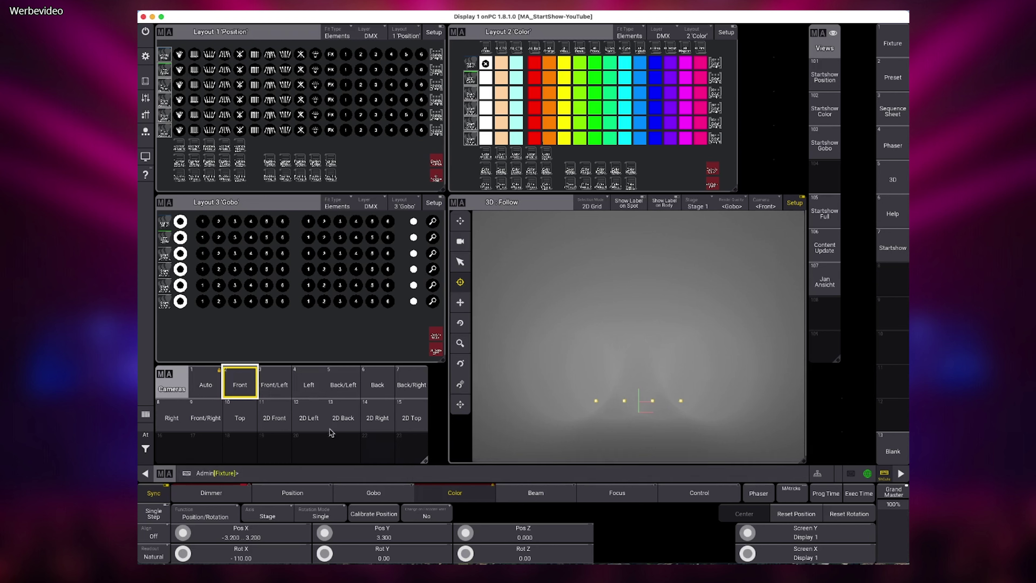
- Set the RGB fixtures' Rot X to -180 and turn off Setup mode in the 3D view
left_click(267, 556)
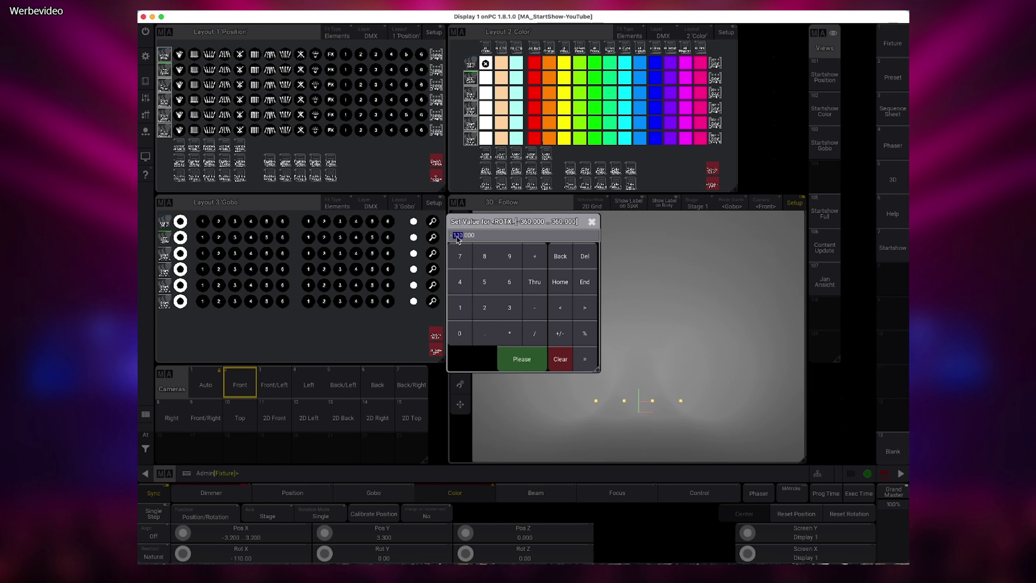
key("Return")
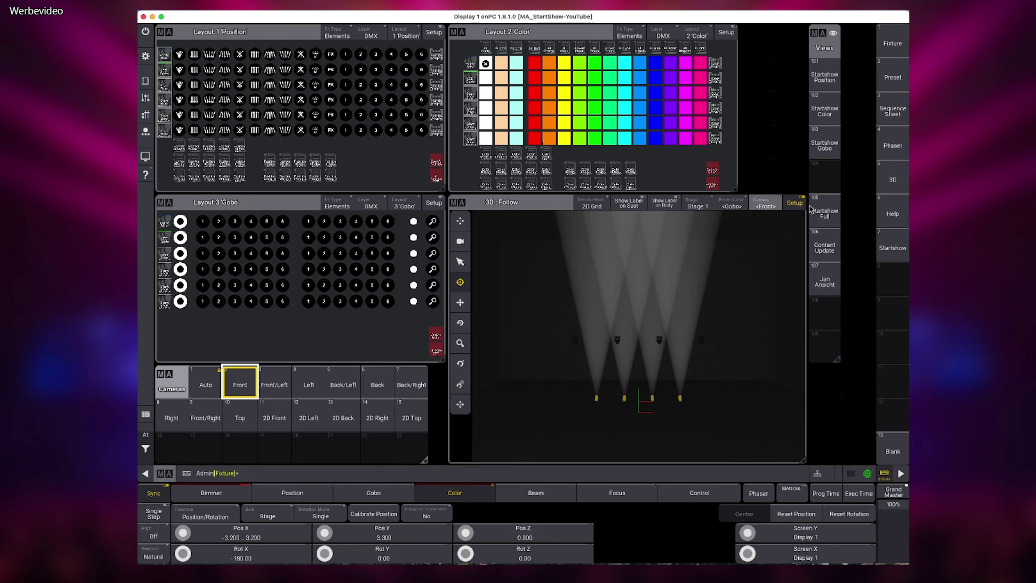
left_click(793, 204)
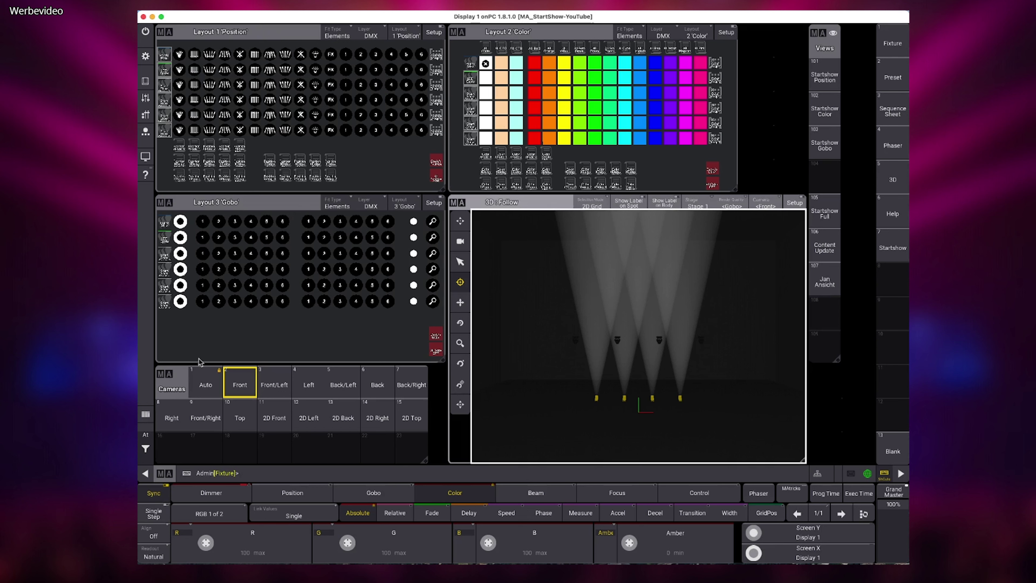
- Clear the programmer, reselect the RGB fixtures and set them to Full
left_click(148, 453)
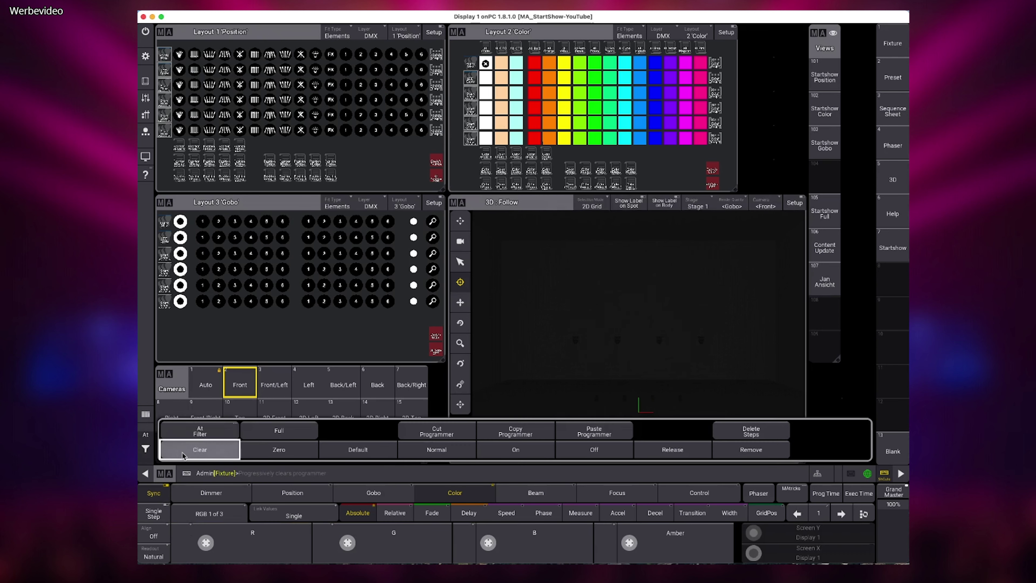
left_click(148, 453)
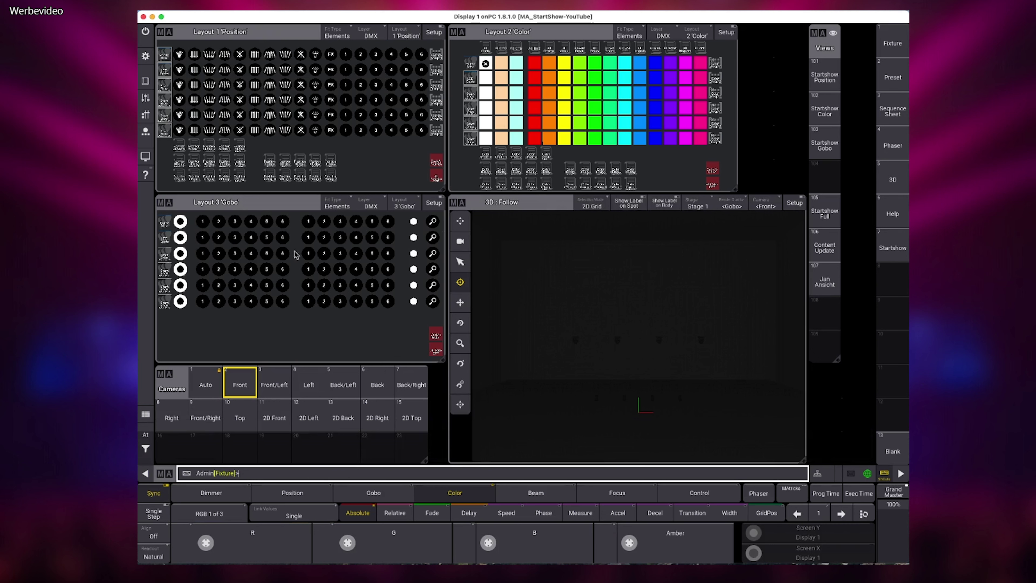
left_click(165, 71)
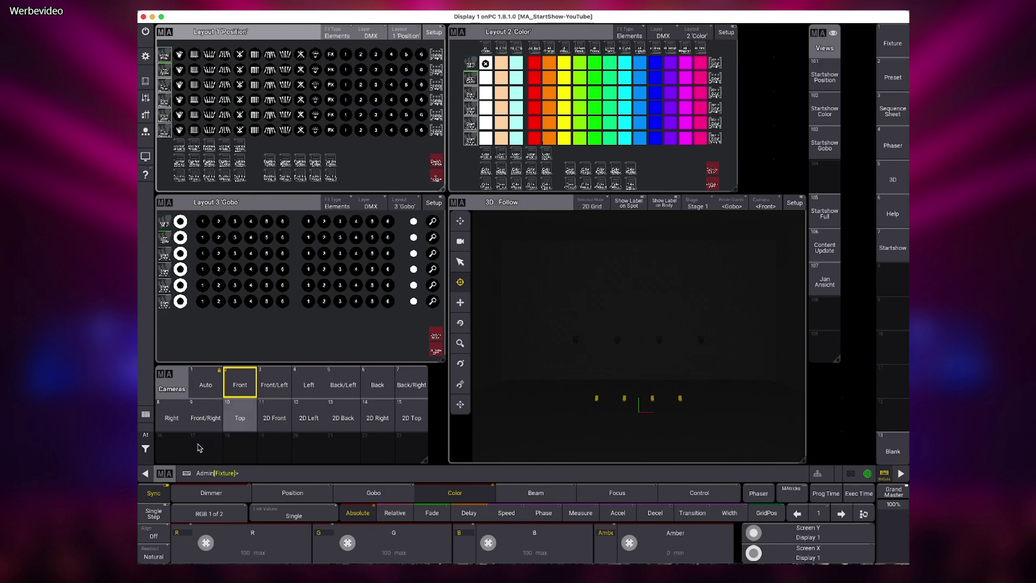
left_click(145, 435)
left_click(281, 439)
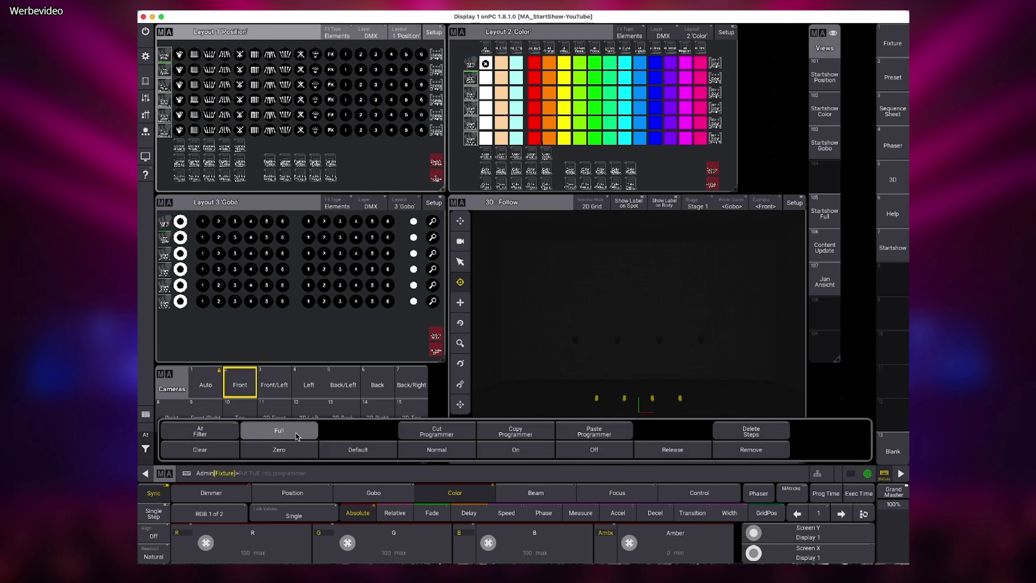
- Try several colours on the RGB fixtures from the Color layout, including Yellow, Sea Green, red and Orange
left_click(565, 78)
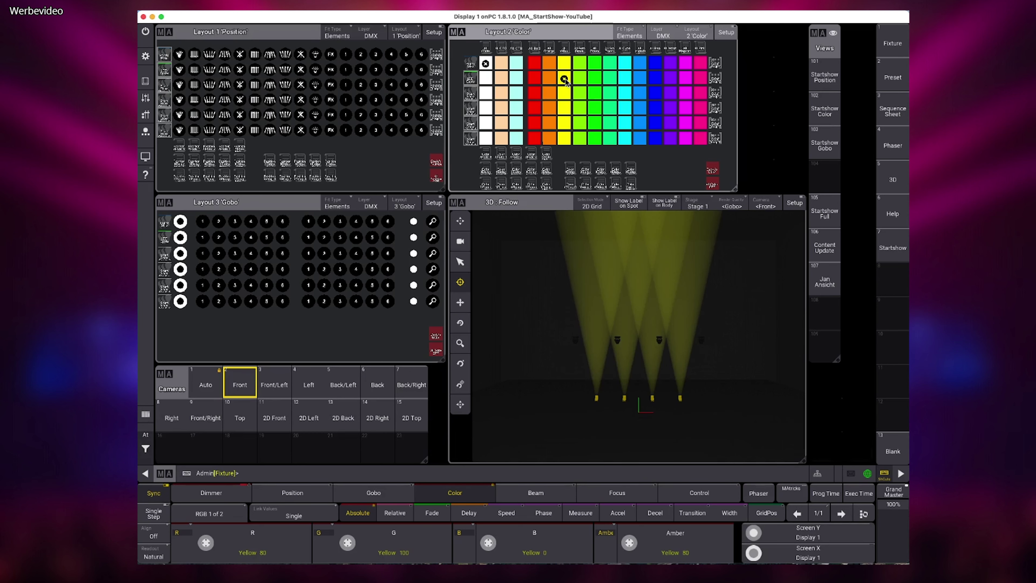
left_click(583, 81)
left_click(609, 79)
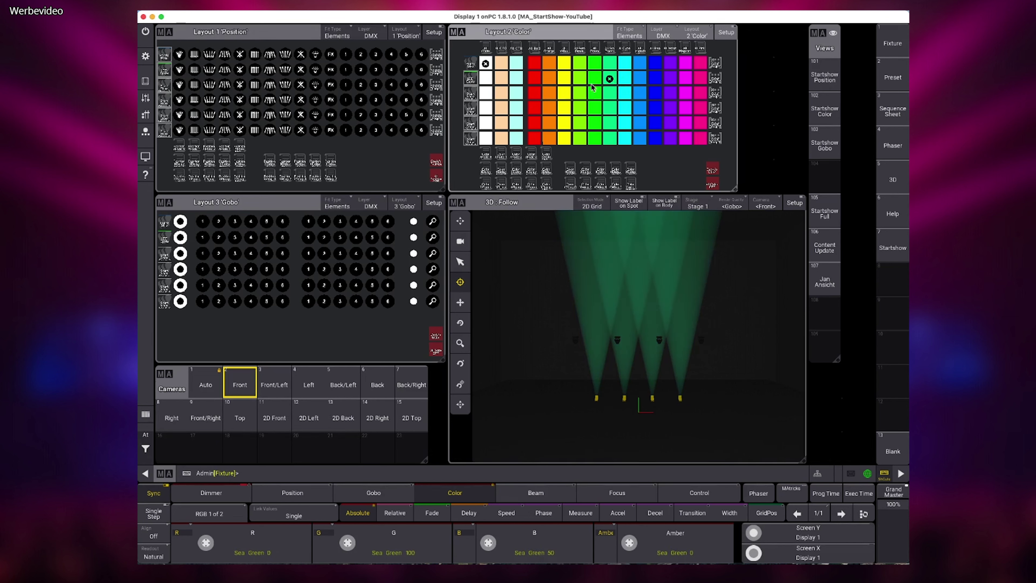
left_click(534, 80)
left_click(550, 79)
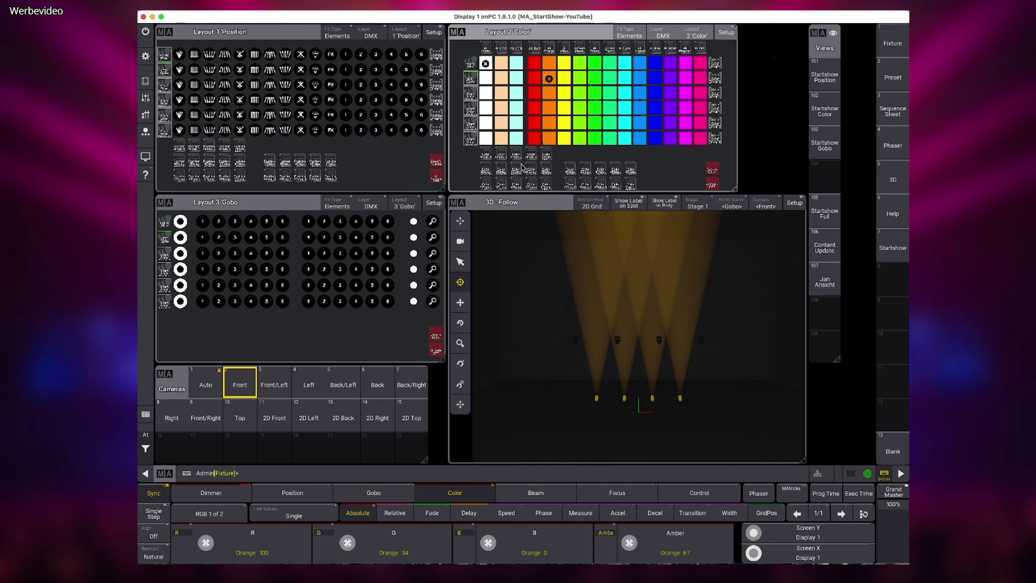
- Apply a colour fade time of 2 to the RGB fixtures using the fade macros in the Color layout
scroll(524, 167, "down", 5)
scroll(526, 168, "up", 10)
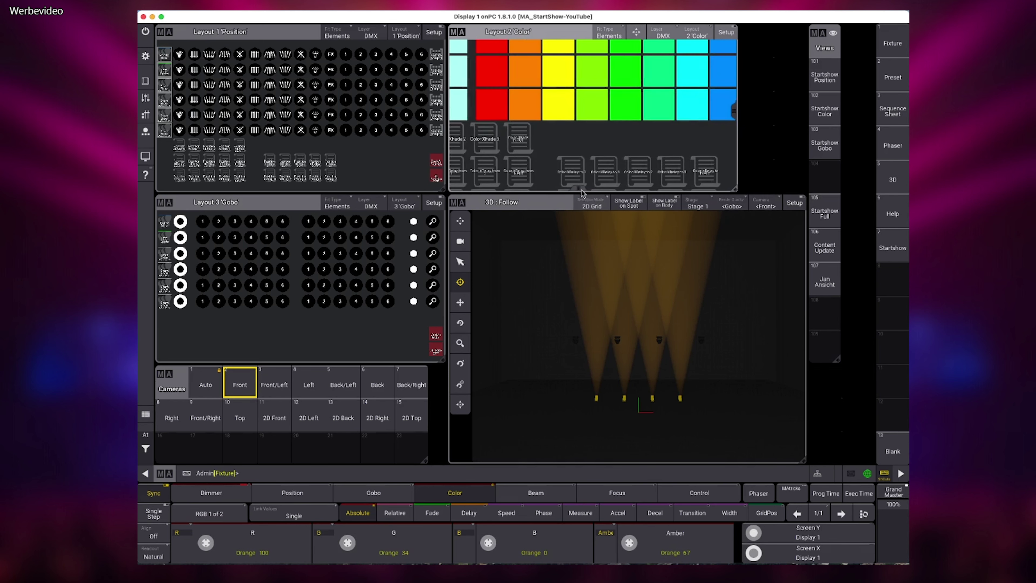
mouse_move(578, 189)
left_mouse_down()
mouse_move(603, 190)
mouse_move(571, 190)
mouse_move(584, 192)
left_mouse_up()
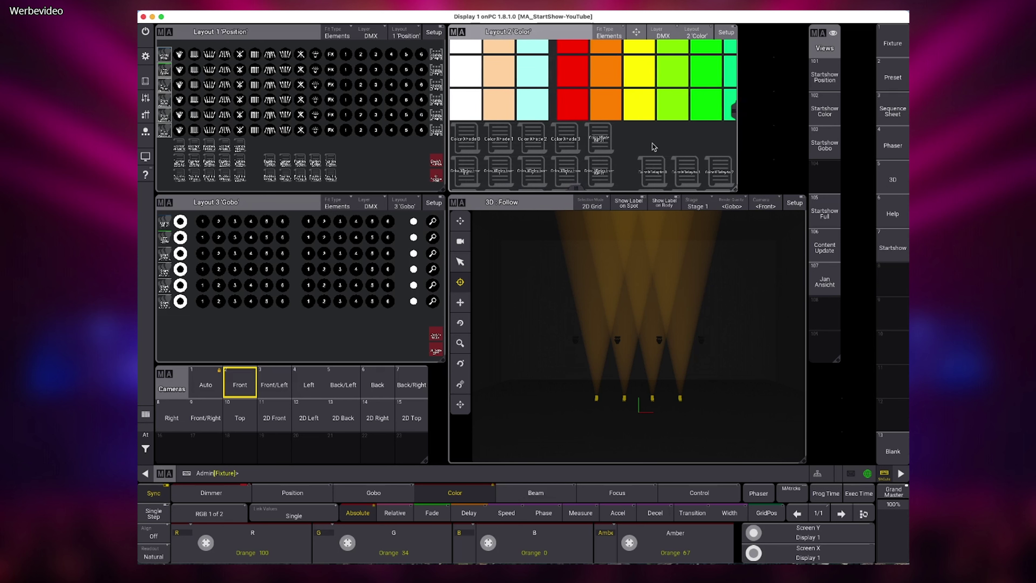
mouse_move(732, 108)
left_mouse_down()
mouse_move(732, 127)
mouse_move(730, 117)
left_mouse_up()
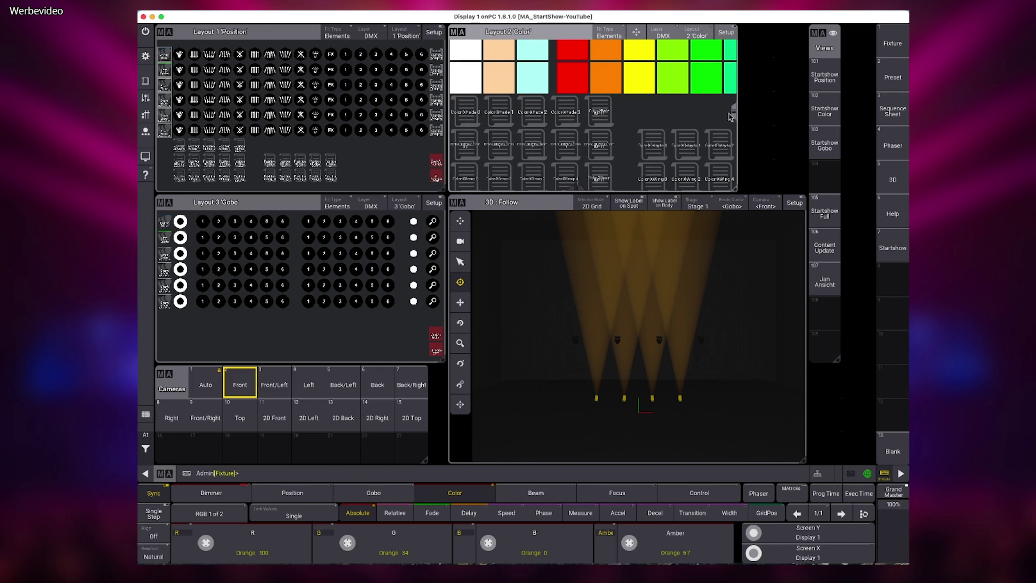
left_click(535, 118)
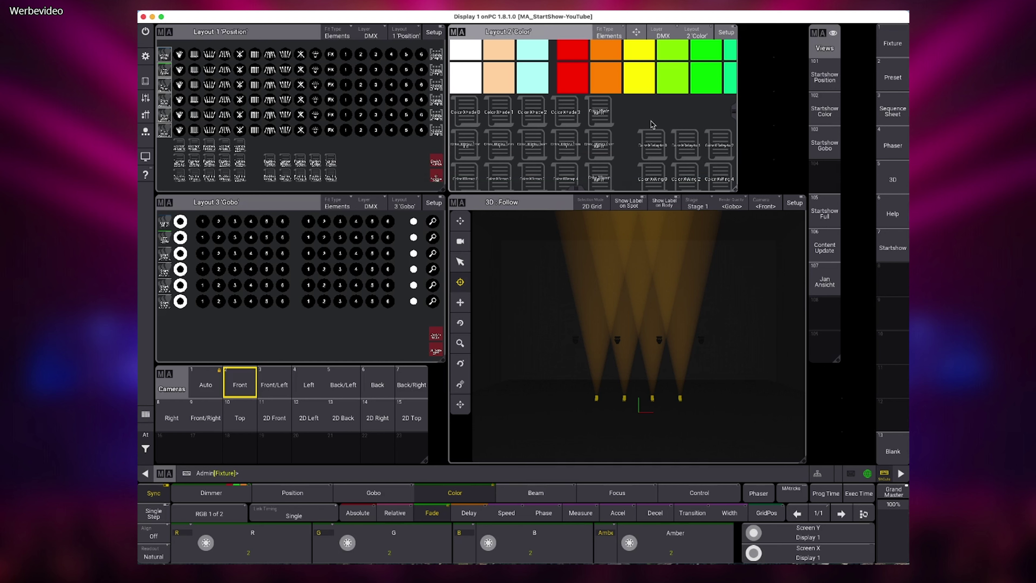
scroll(653, 125, "down", 10)
scroll(651, 122, "up", 10)
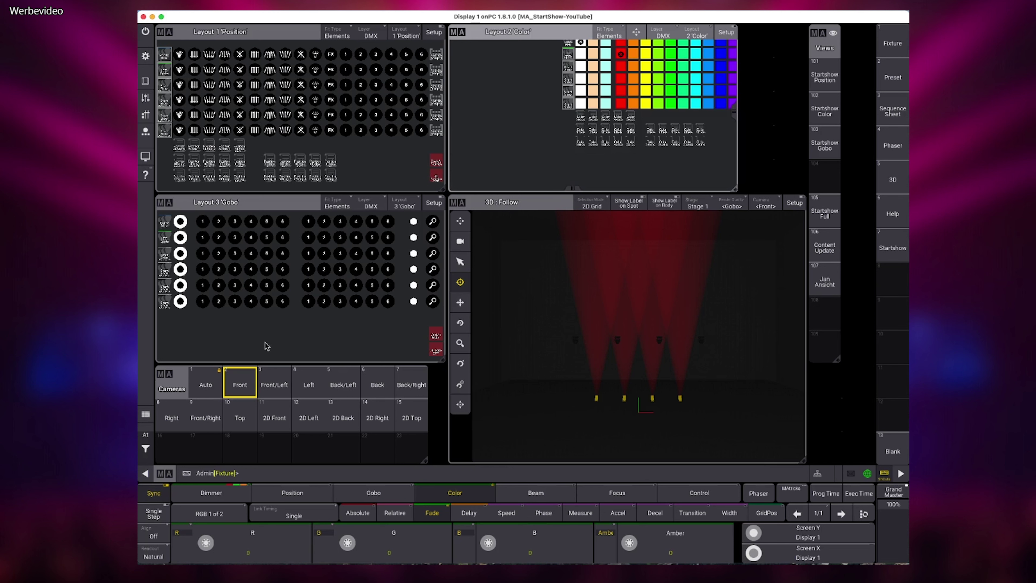
- Clear the programmer selection, reselect the RGB fixtures and set them to Zero
left_click(145, 434)
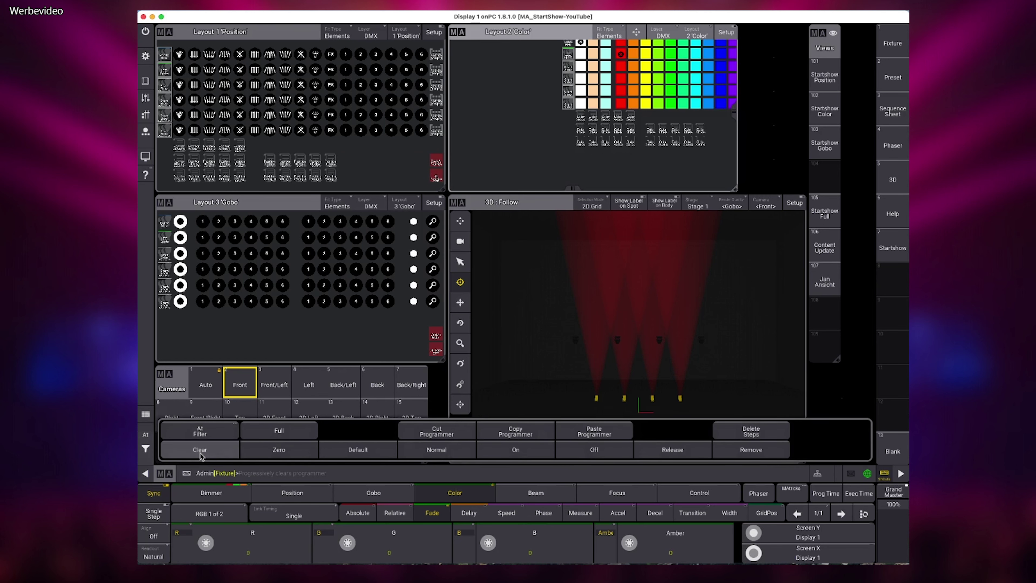
left_click(200, 450)
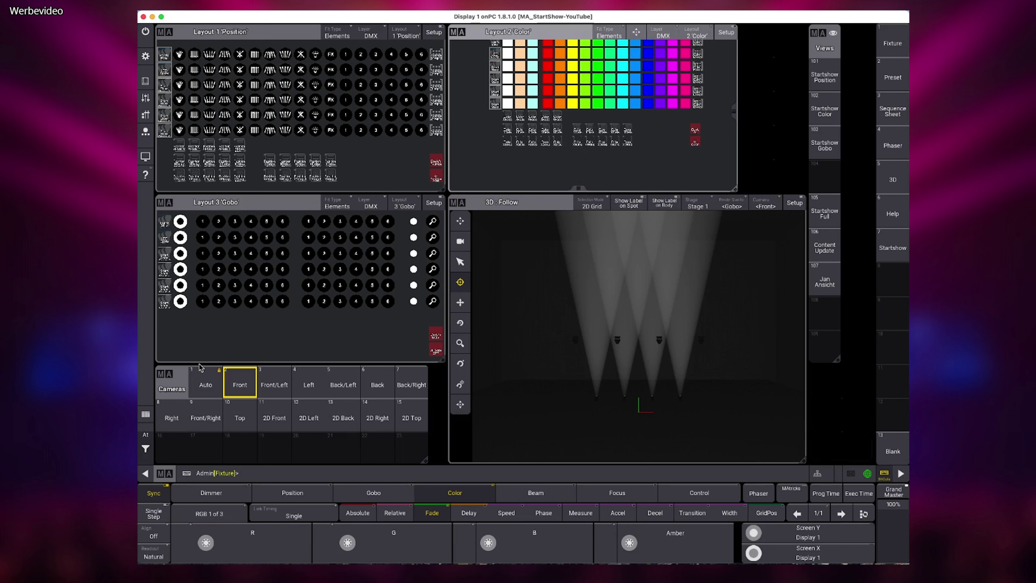
left_click(145, 434)
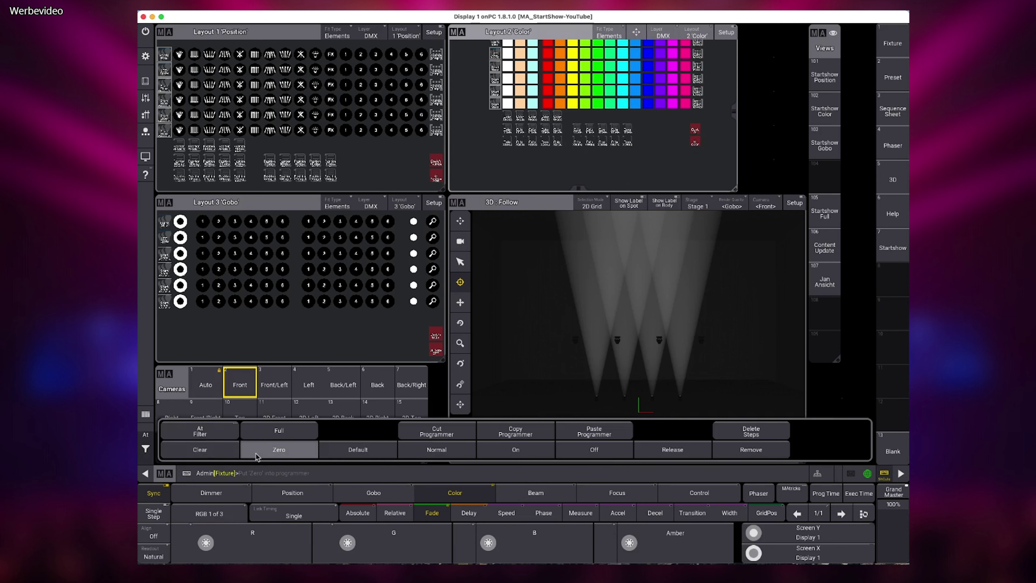
left_click(146, 434)
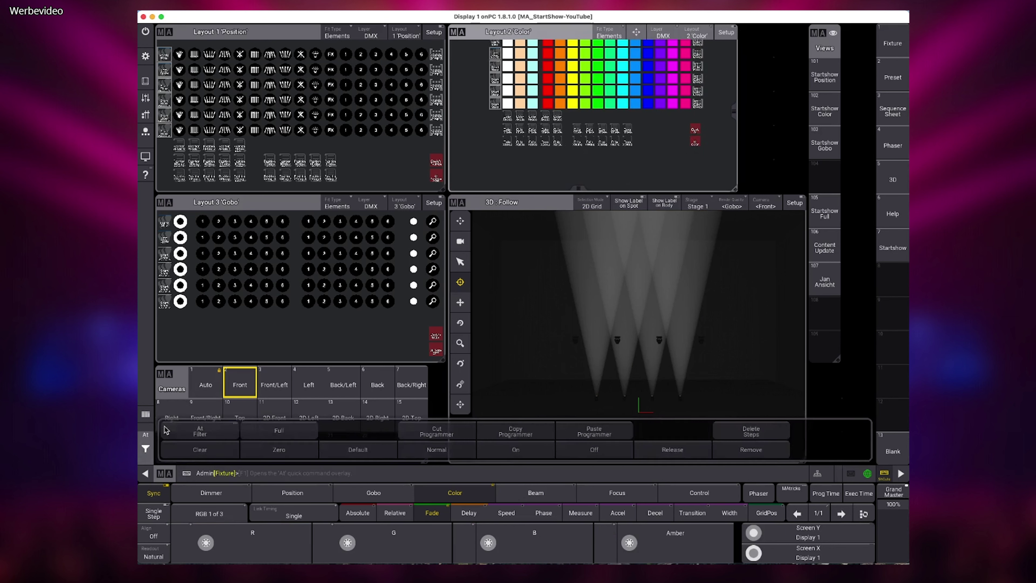
left_click(165, 71)
left_click(145, 434)
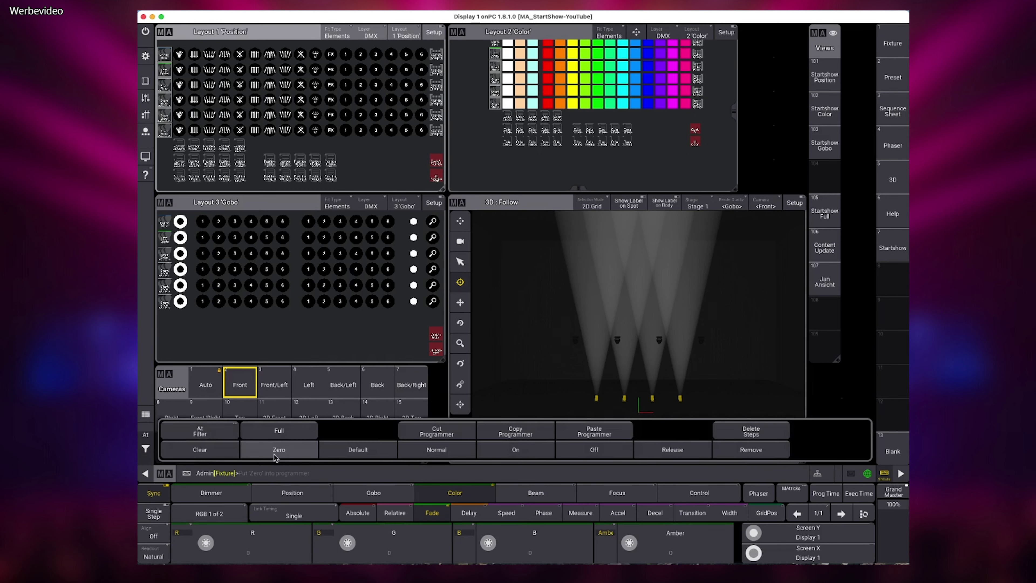
left_click(279, 450)
left_click(145, 434)
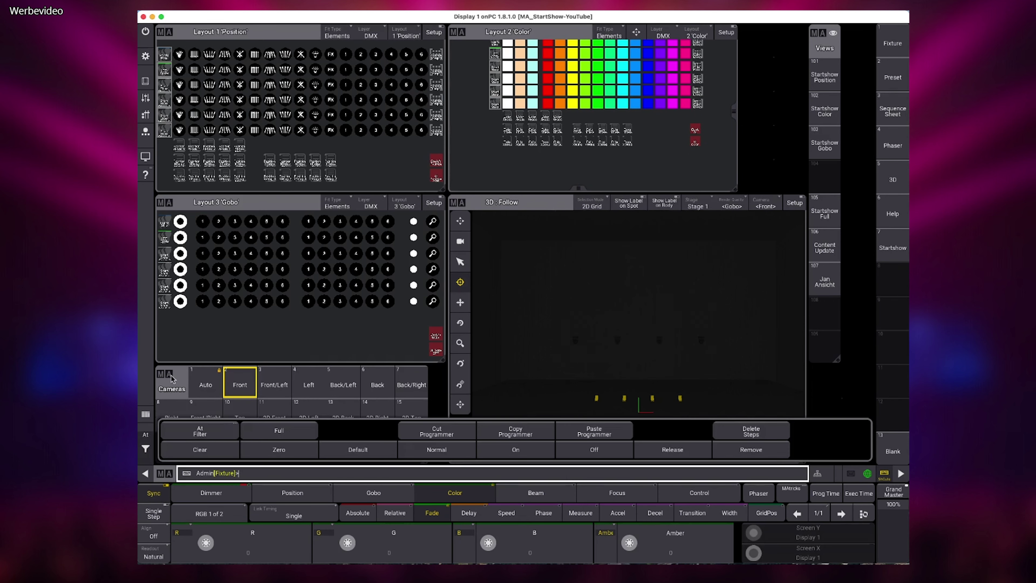
- Delete the Cameras pool window from the current view
left_click(171, 379)
left_click(169, 378)
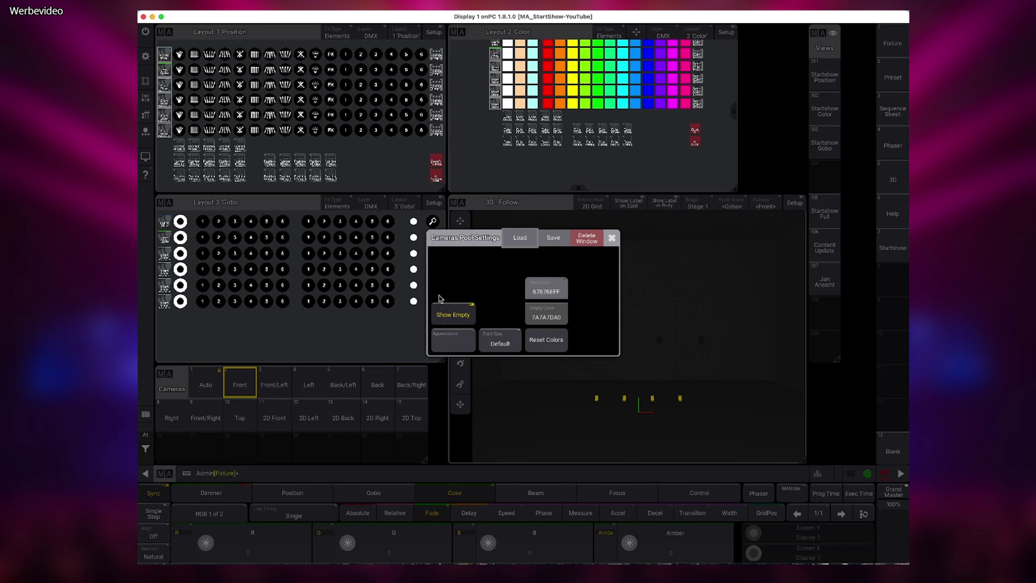
left_click(586, 237)
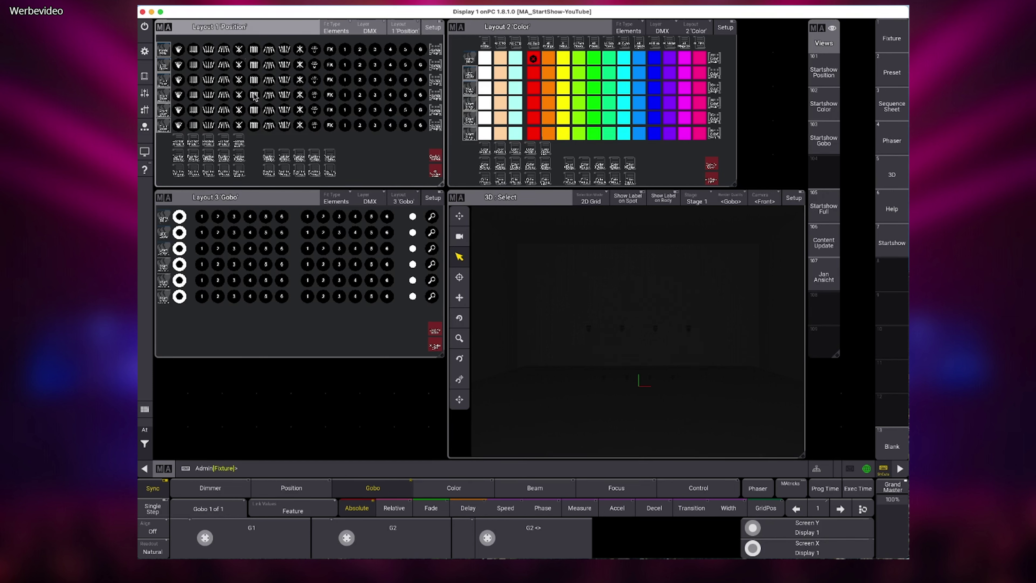
- Set the first fixture group to Full and try orange and red on it from the Color layout
left_click(165, 51)
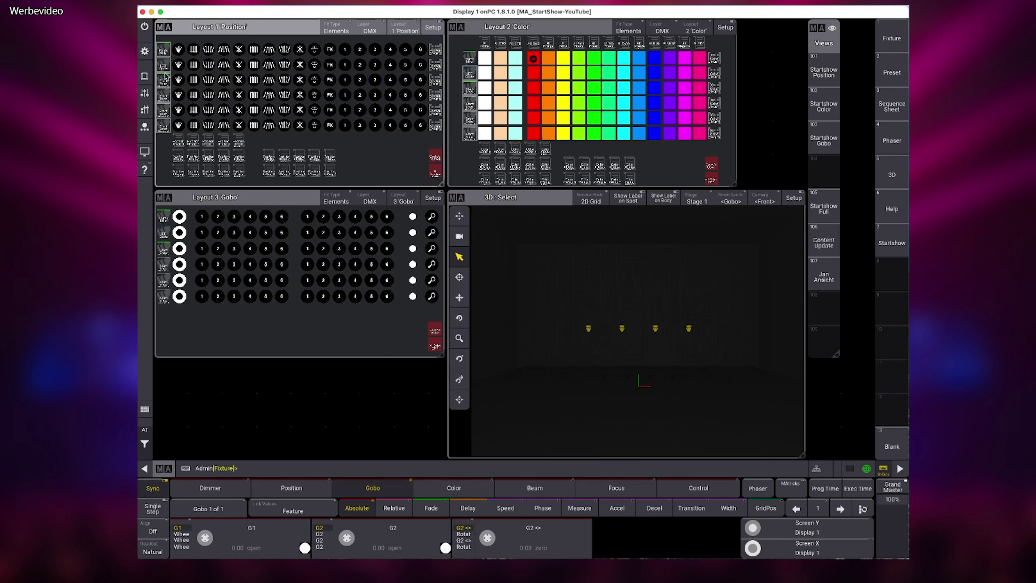
left_click(144, 430)
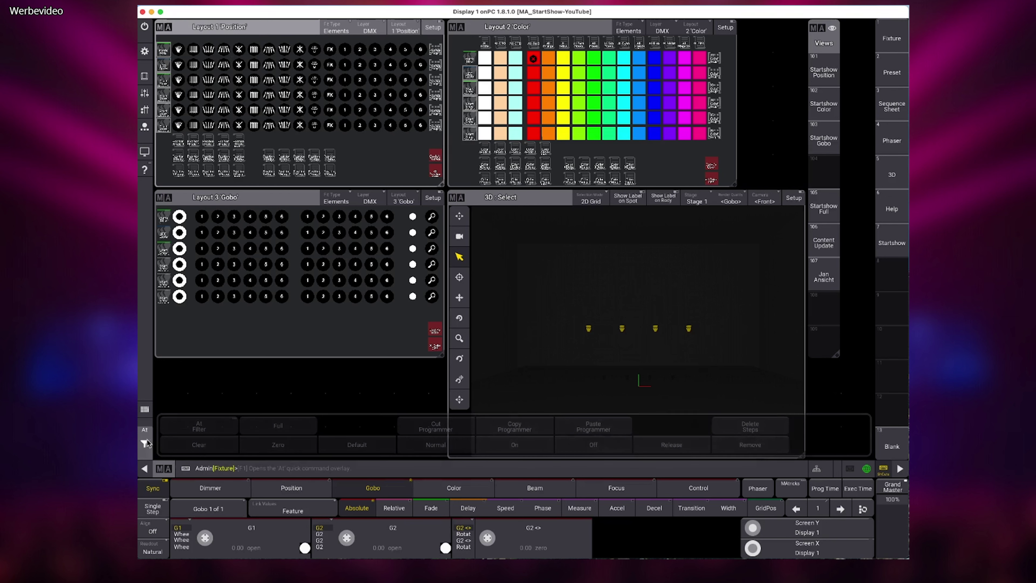
left_click(273, 426)
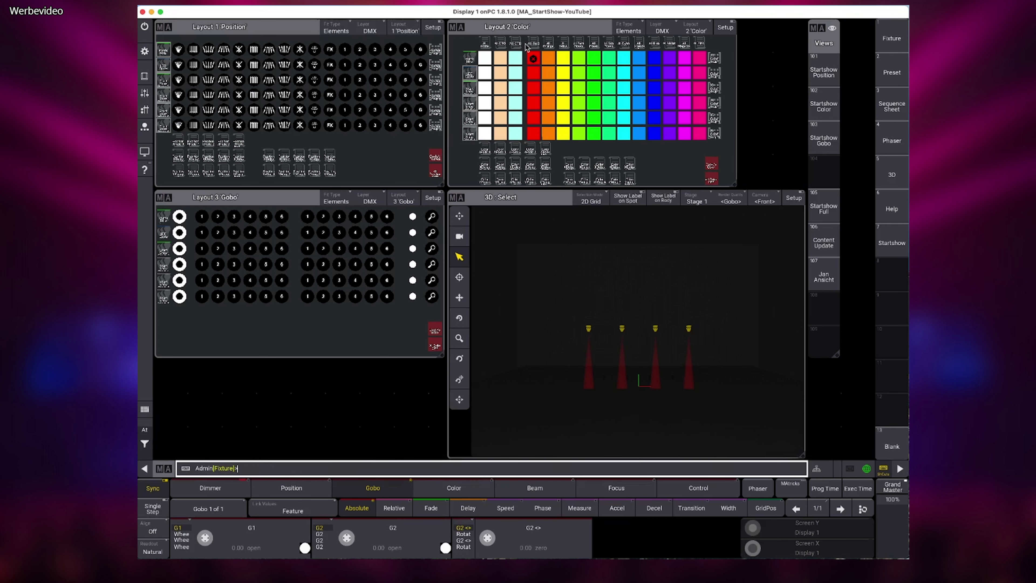
left_click(548, 61)
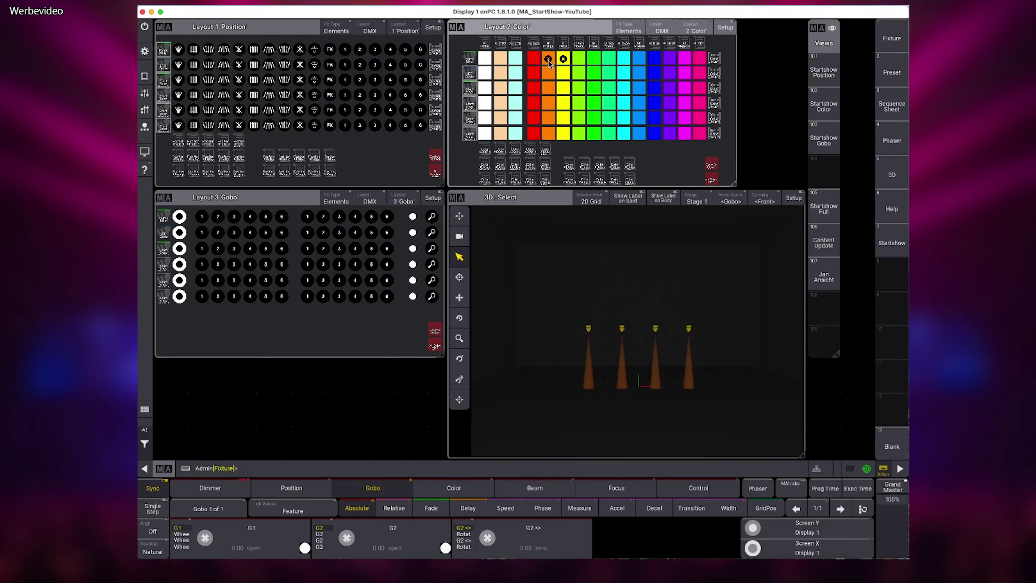
left_click(534, 61)
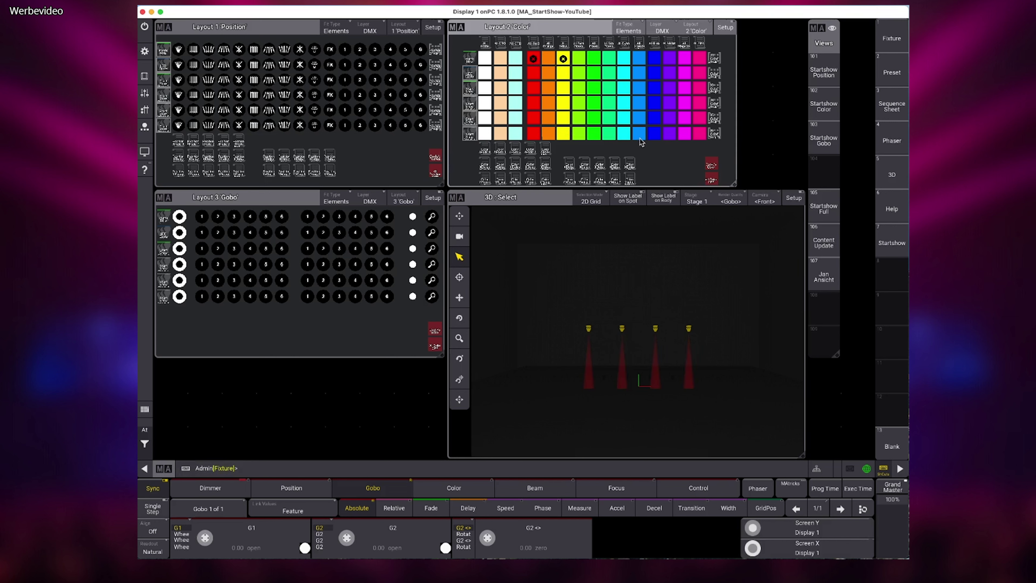
- Try the second, third and fourth position looks on the first fixture group in the Position layout
left_click(193, 50)
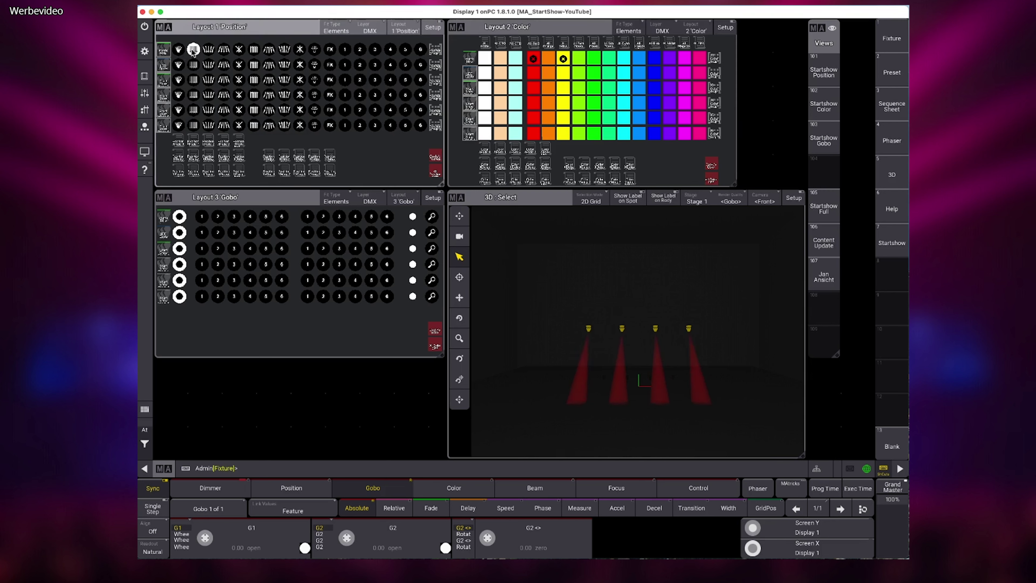
left_click(209, 50)
left_click(224, 50)
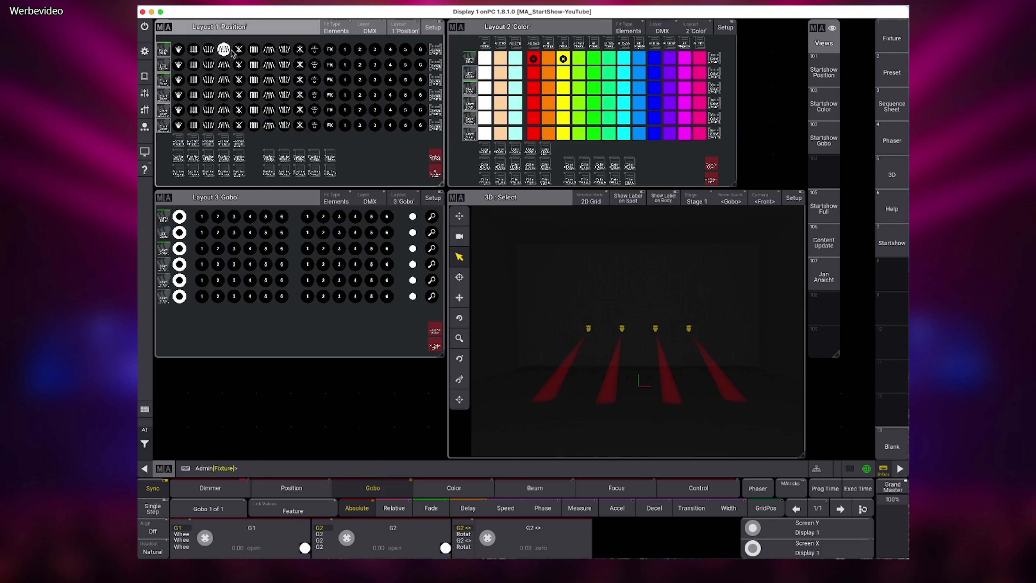
- Try the fifth, sixth, seventh and eighth position looks on the first fixture group, then recall the third look
left_click(239, 49)
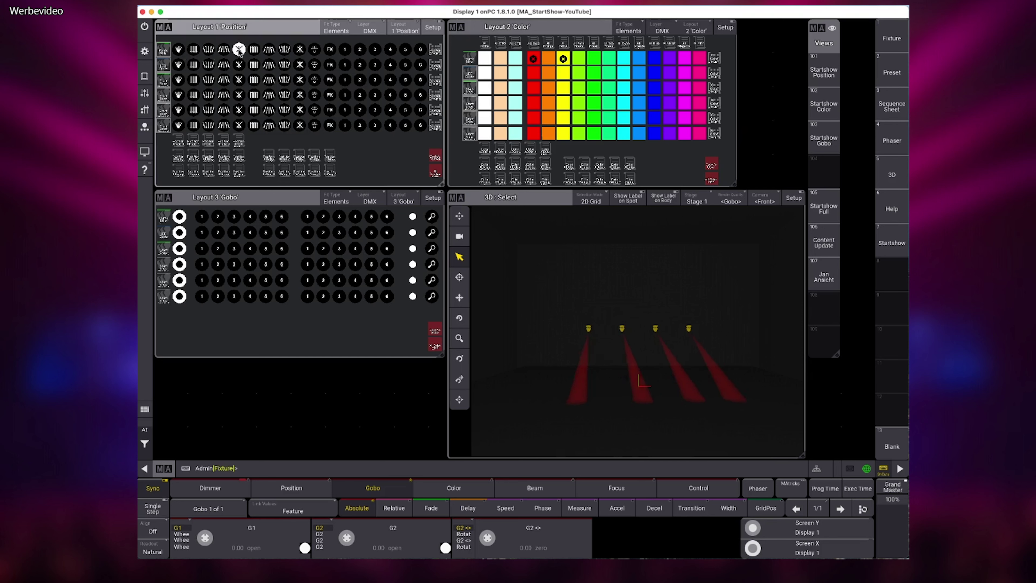
left_click(254, 50)
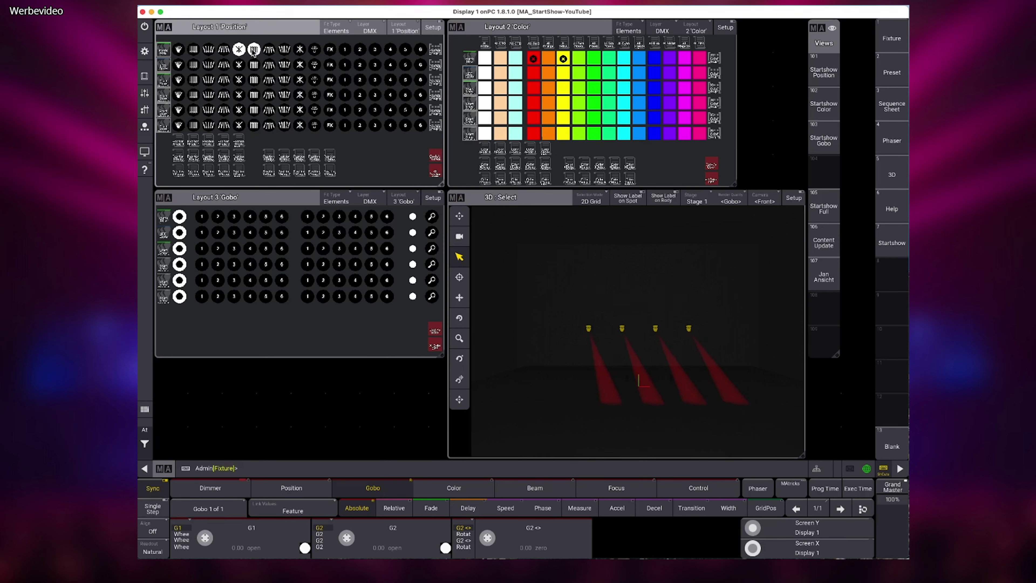
left_click(268, 50)
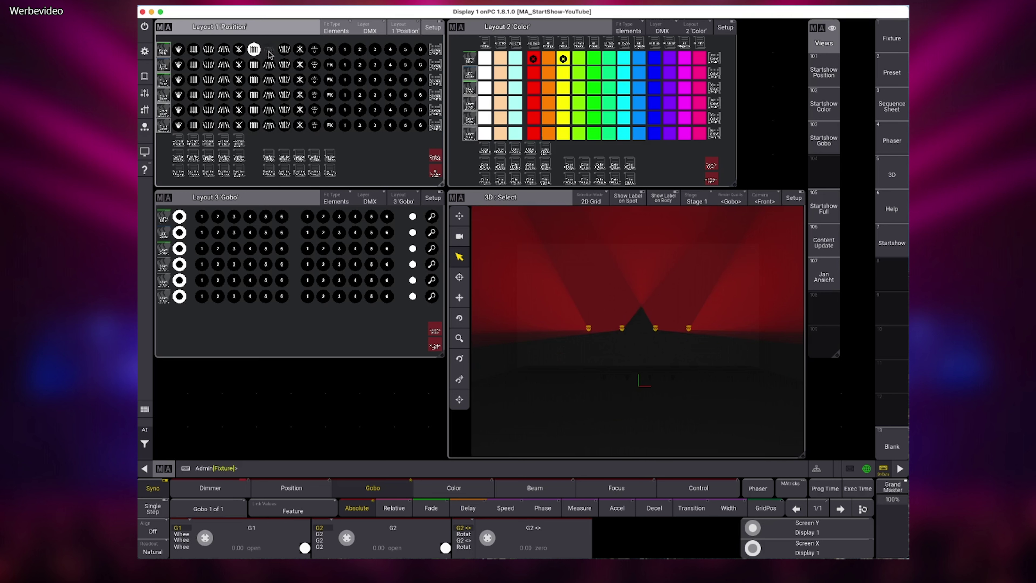
left_click(285, 50)
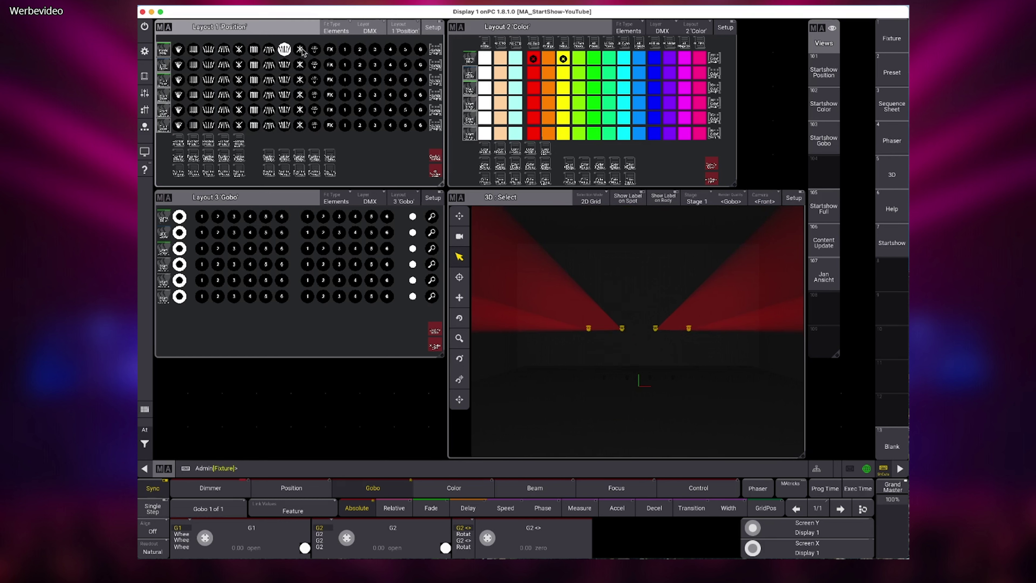
left_click(208, 51)
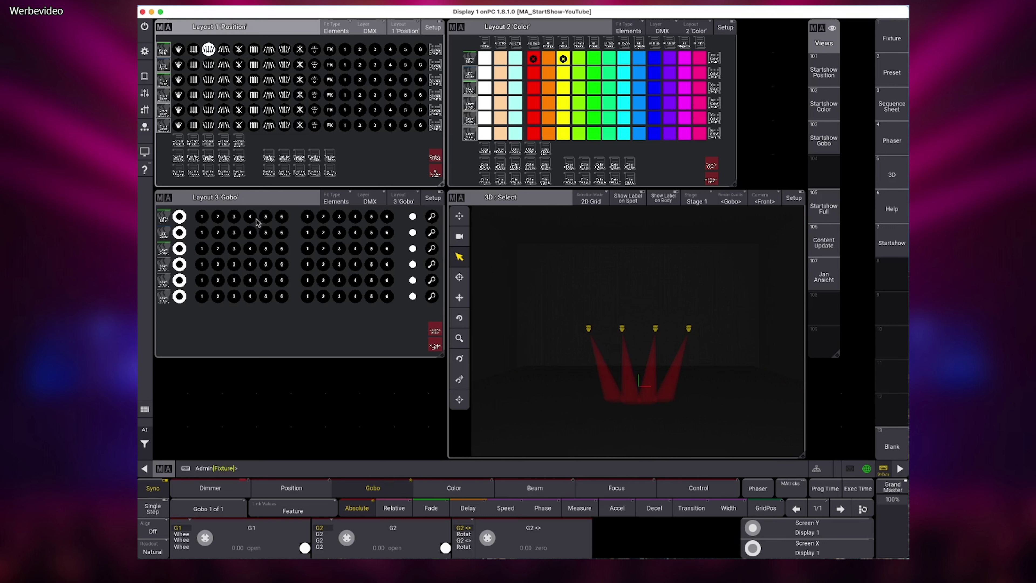
- Try gobo 1 and gobo 2 of the first gobo set on the first fixture group in the Gobo layout
left_click(203, 217)
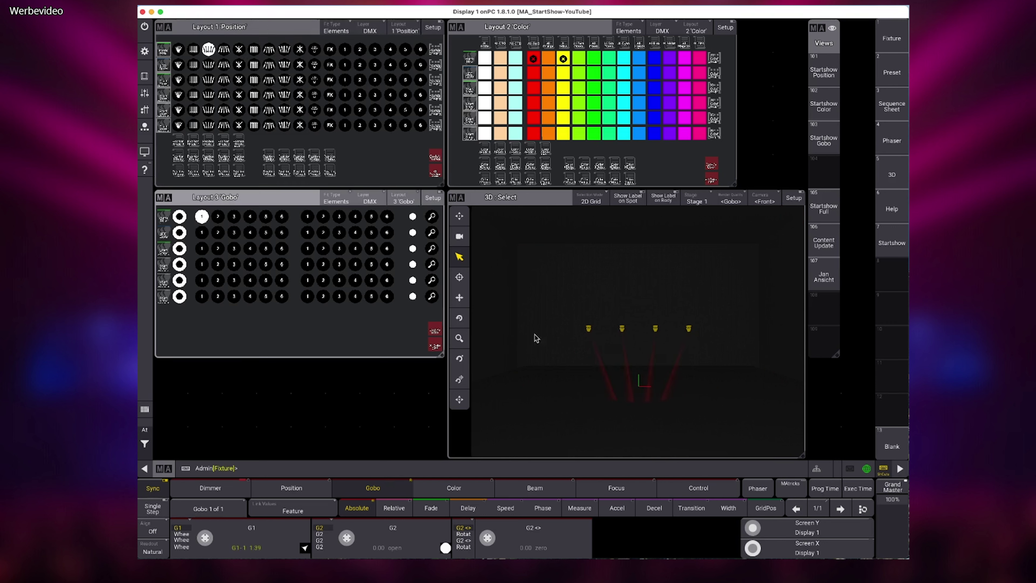
left_click(218, 217)
- Try to set the G1 gobo attribute to Off in the programmer
left_click(263, 544)
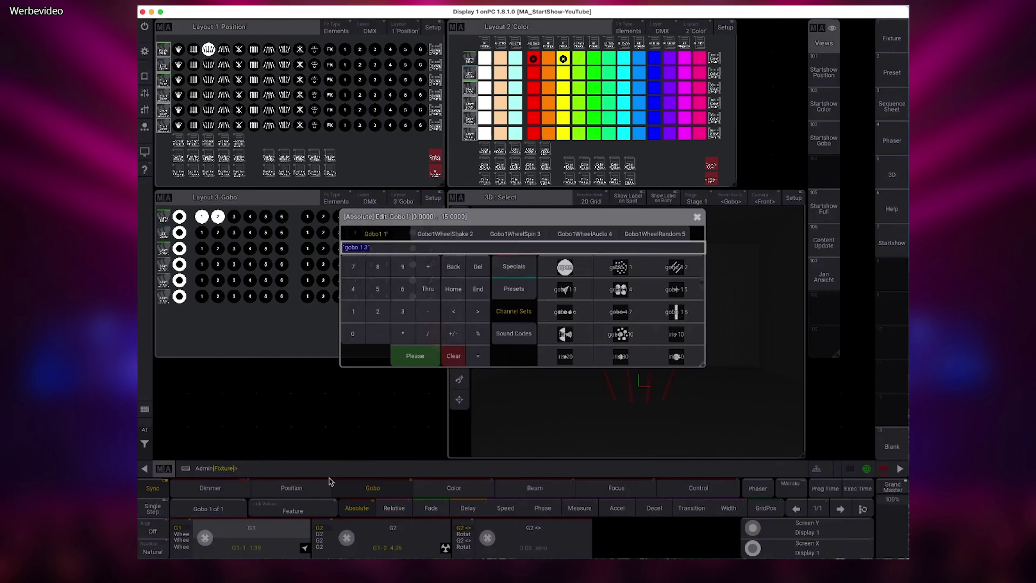
left_click(513, 289)
left_click(513, 265)
left_click(556, 286)
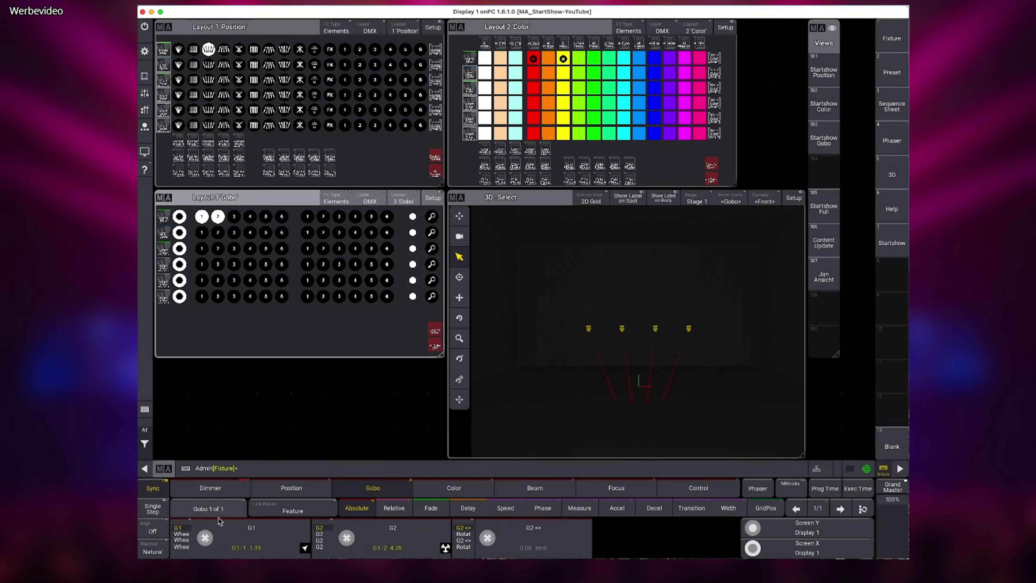
left_click(257, 541)
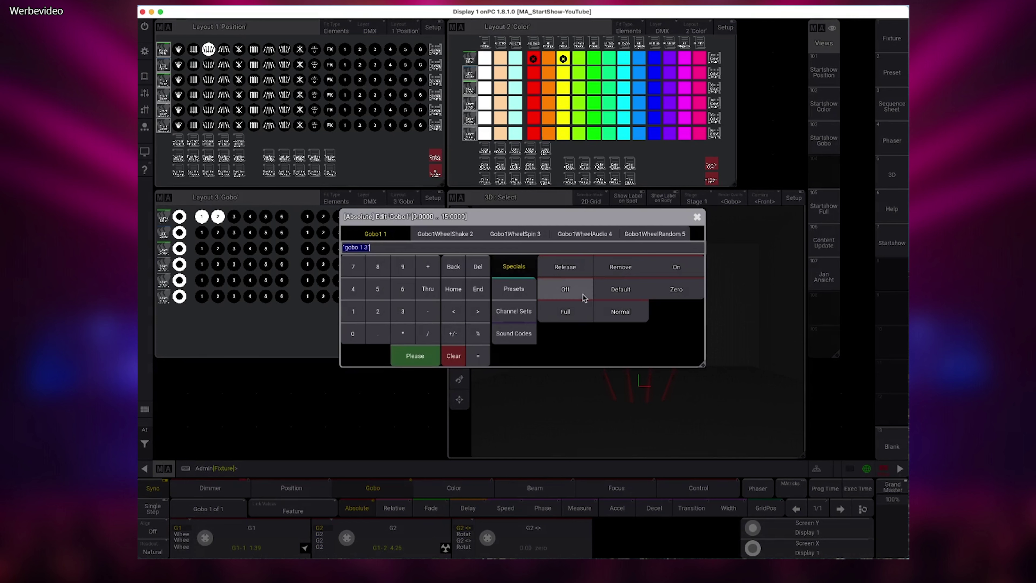
left_click(567, 290)
left_click(256, 541)
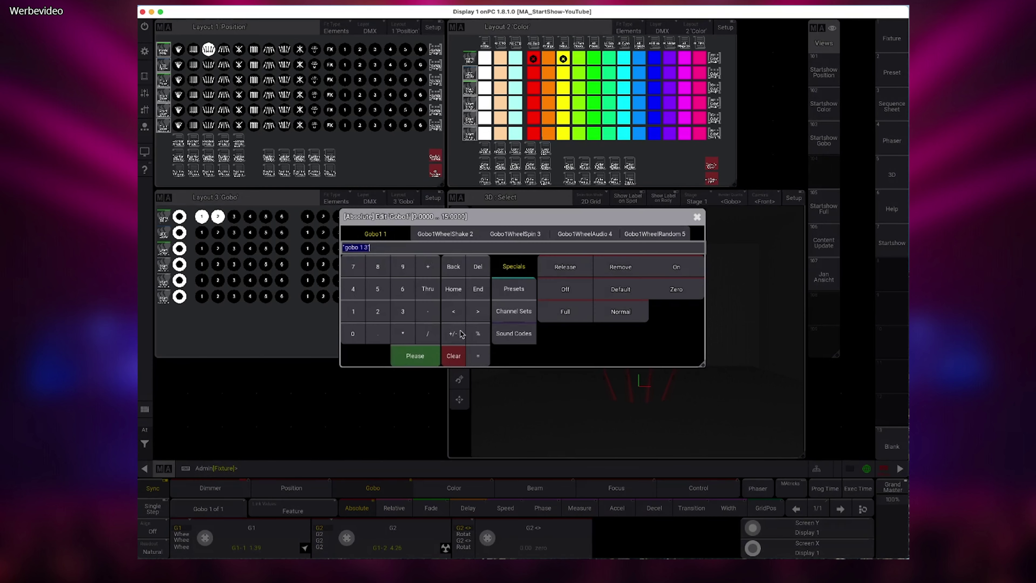
left_click(412, 354)
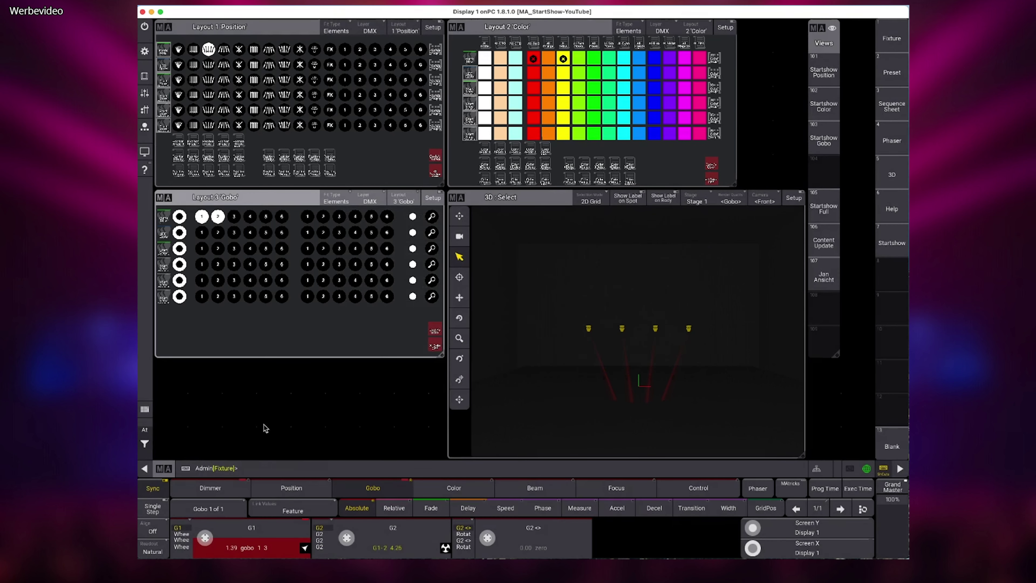
- Switch off all running gobos from the Gobo layout and set the G1 gobo attribute to Off in the programmer
left_click(435, 346)
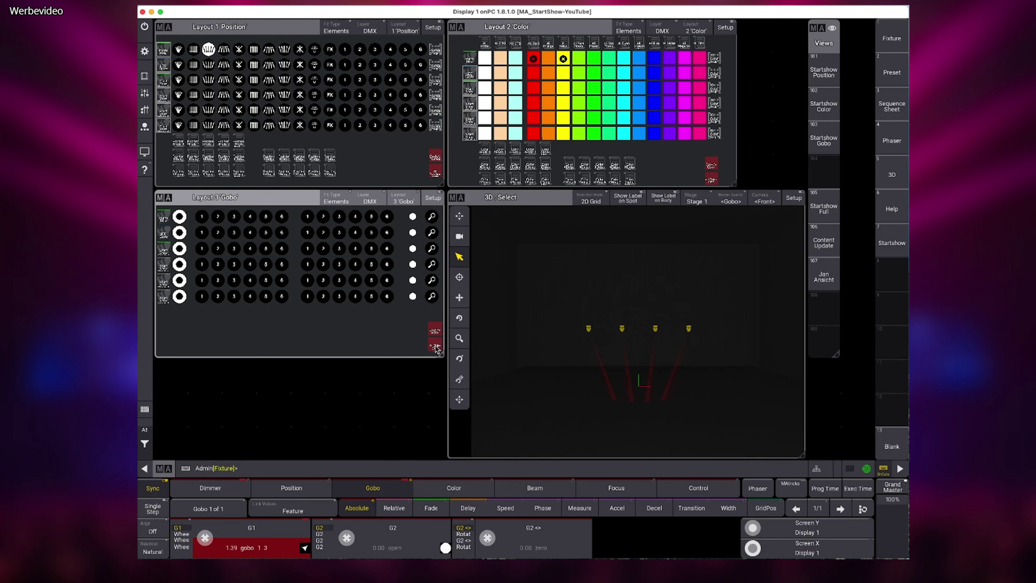
left_click(266, 548)
left_click(572, 291)
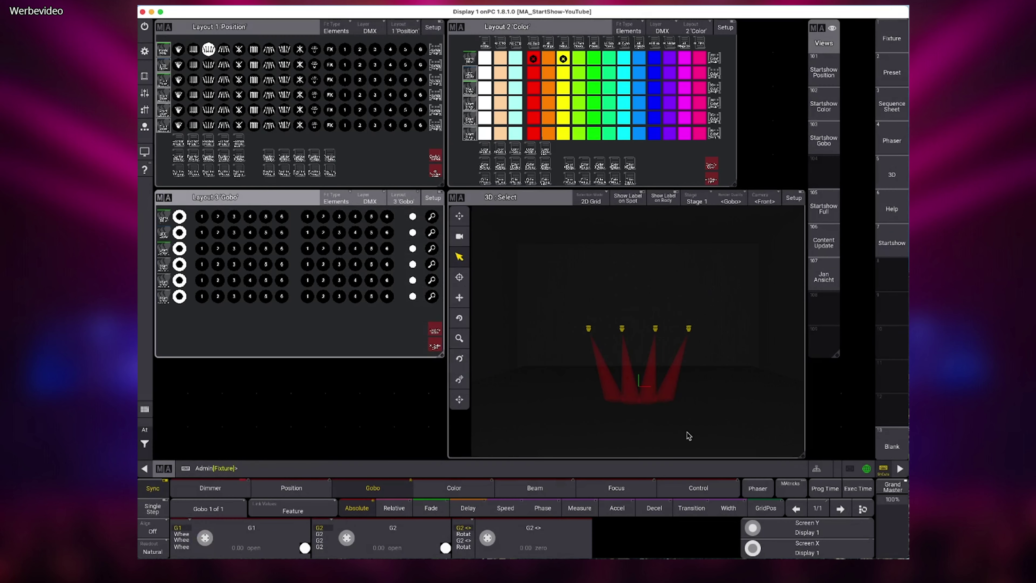
- Try white on the first fixture group in the Color layout and switch all running colours off
left_click(485, 61)
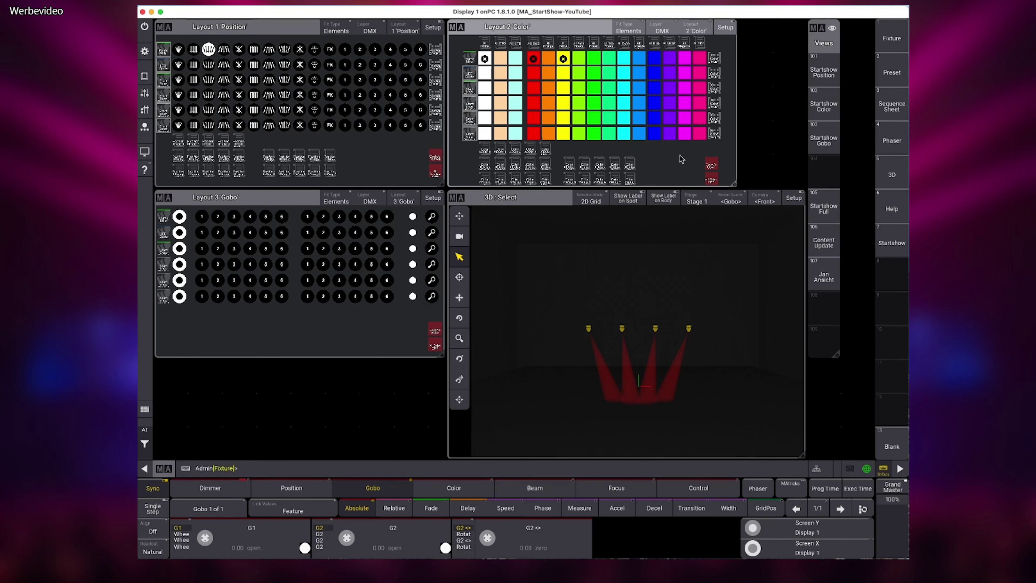
left_click(711, 180)
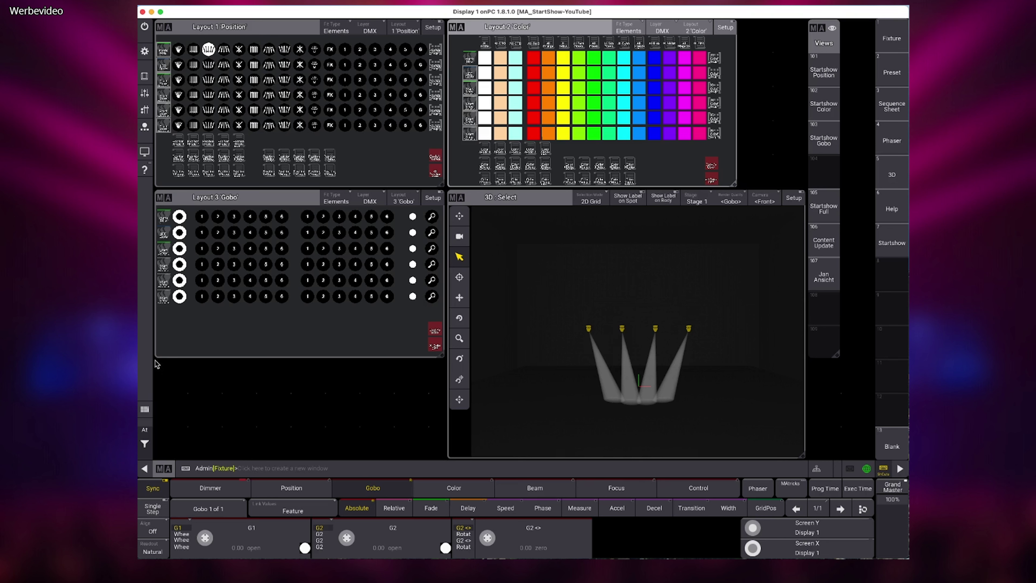
- Add an All 1 preset pool window below the Gobo layout and shrink the Gobo layout window
left_click_drag(160, 363, 447, 459)
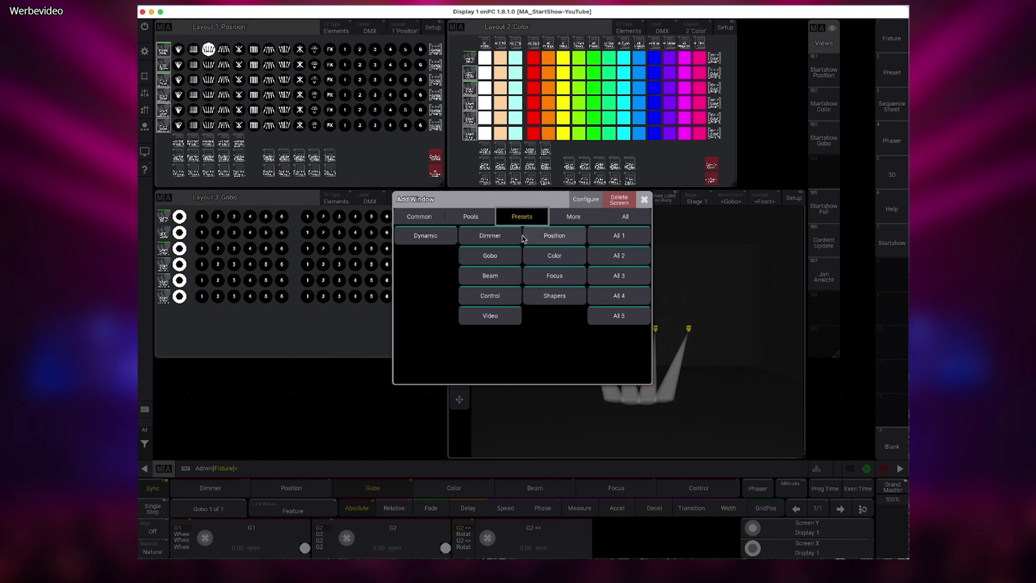
left_click(620, 237)
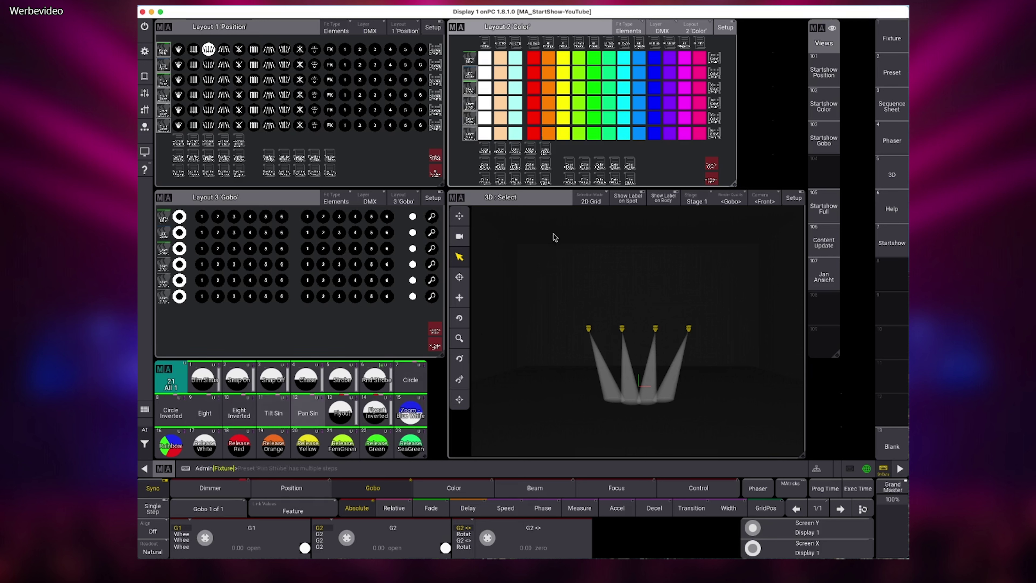
left_click_drag(442, 355, 377, 348)
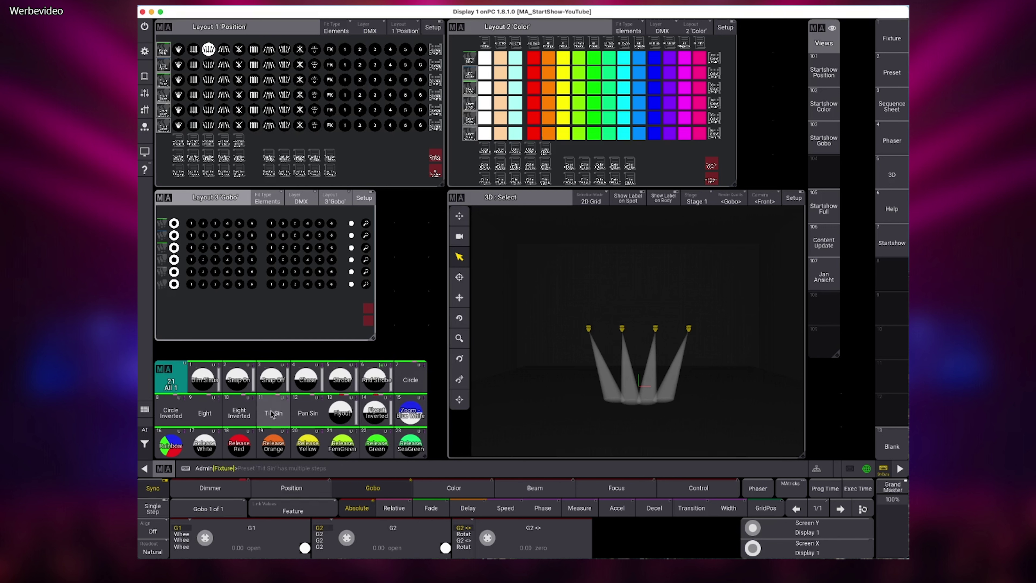
- Test the Circle preset on the current position, then reapply it over the first fixture group's sixth position look
left_click(413, 386)
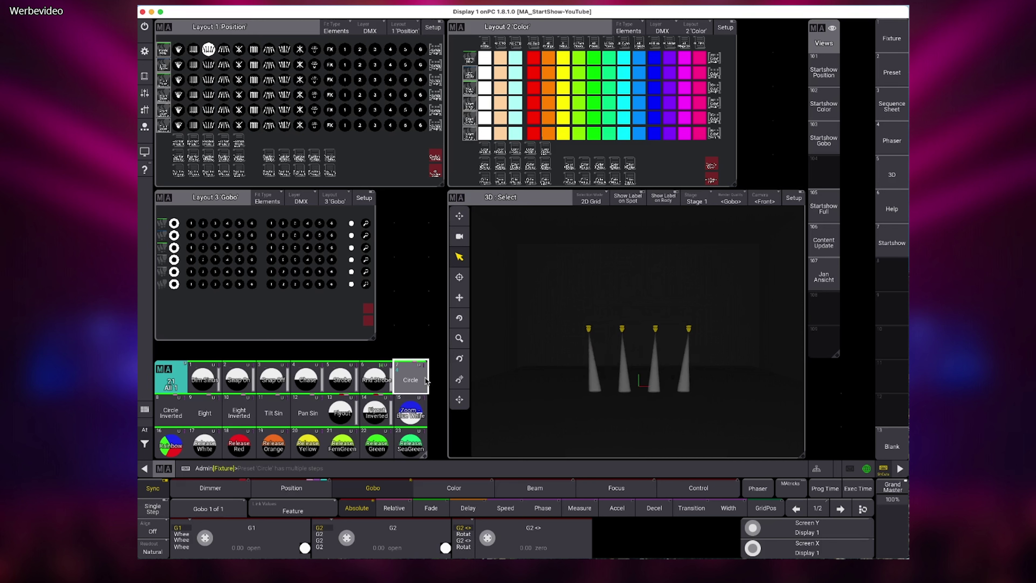
left_click(254, 50)
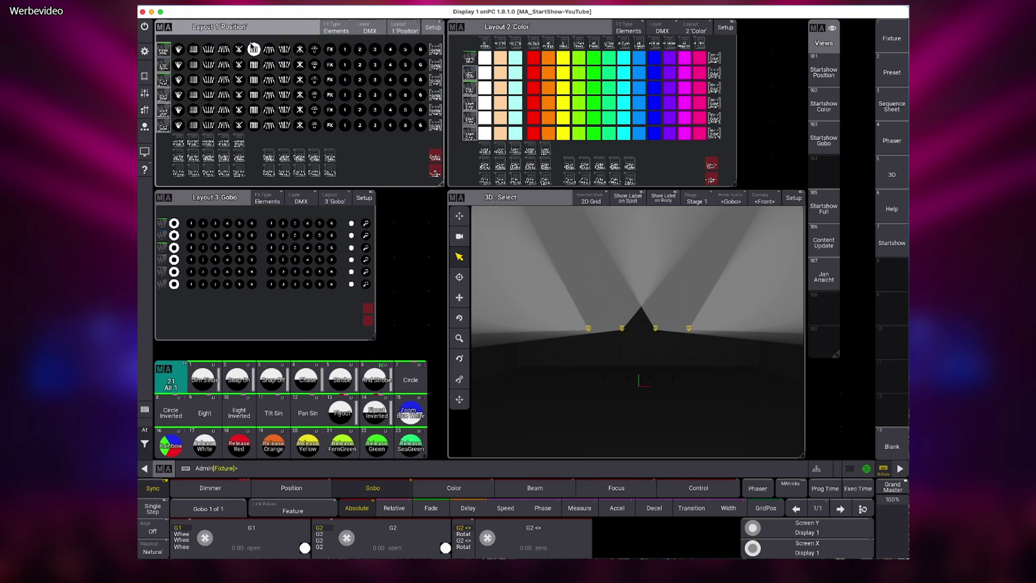
left_click(407, 375)
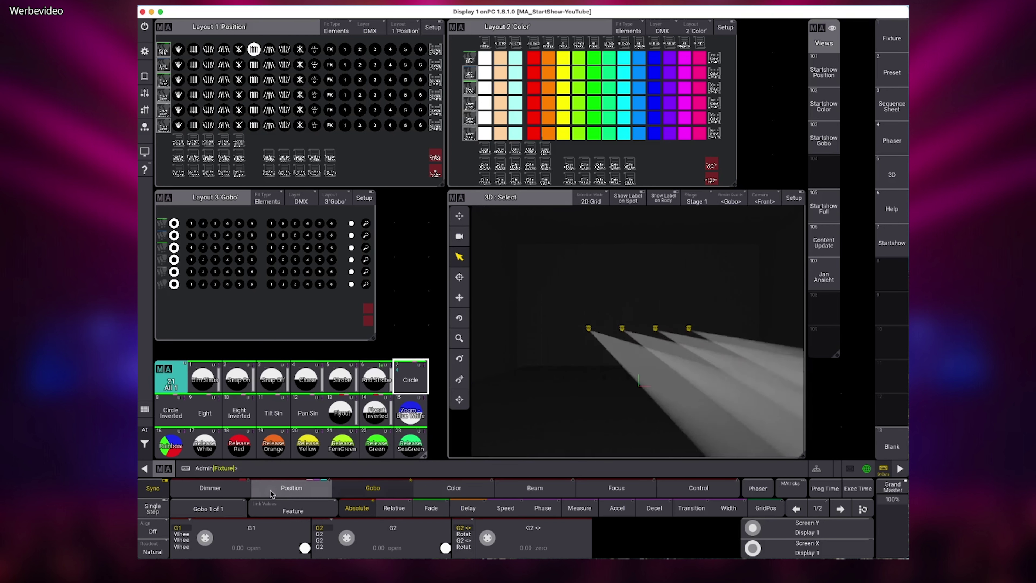
- Link the phase values by Feature and set the Pan and Tilt phase to 0 thru 360
left_click(291, 488)
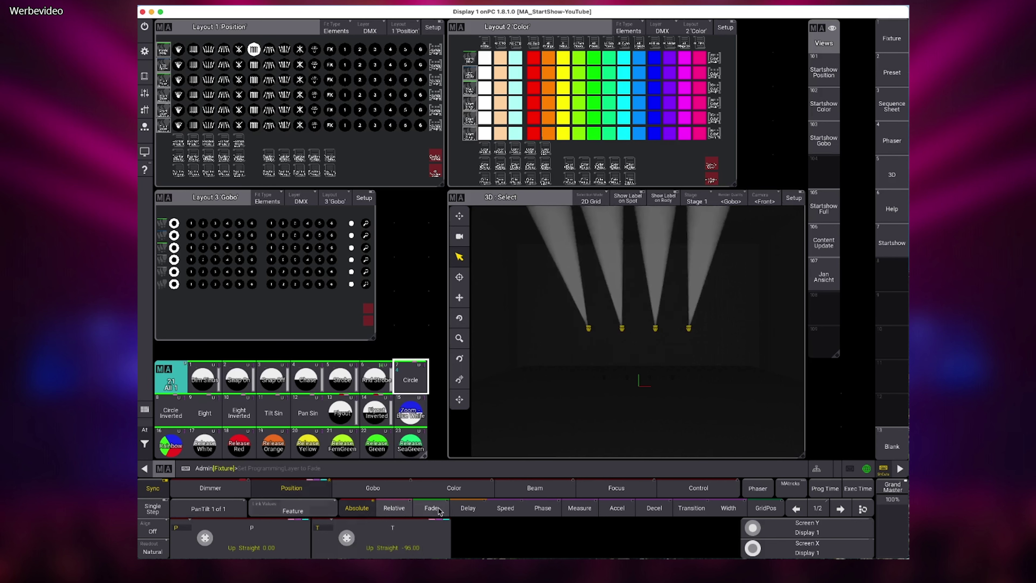
left_click(546, 511)
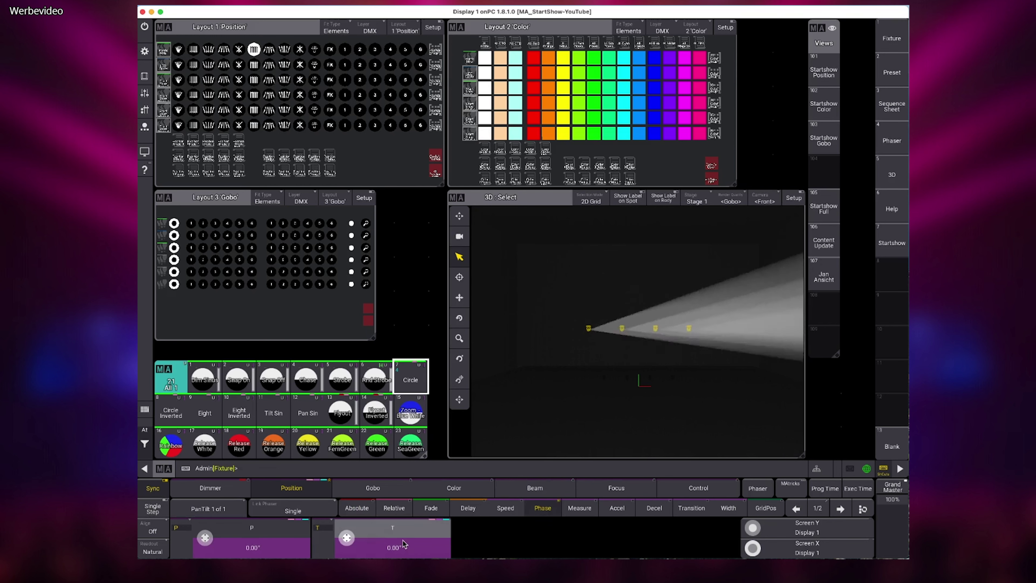
left_click(305, 511)
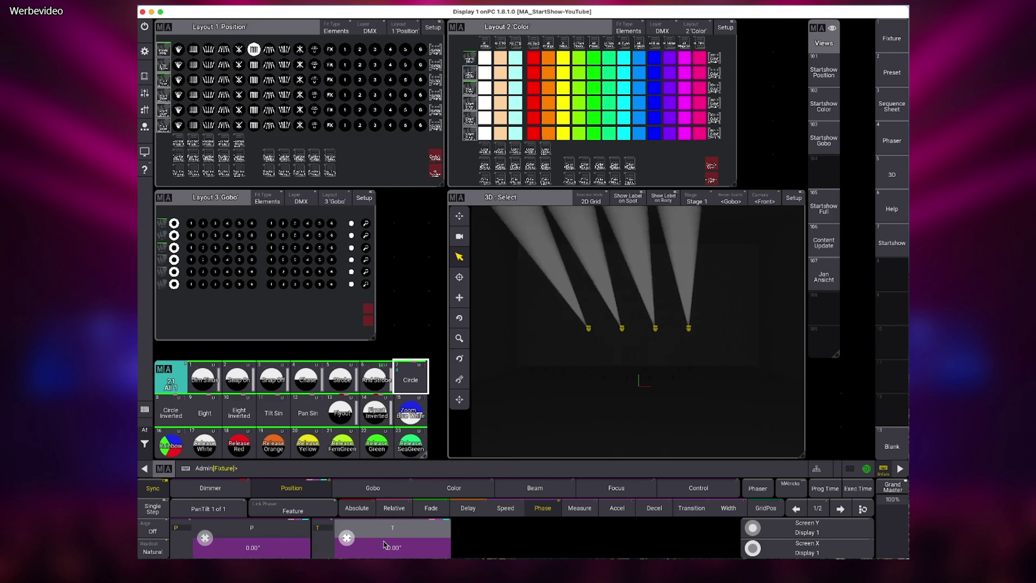
left_click(403, 545)
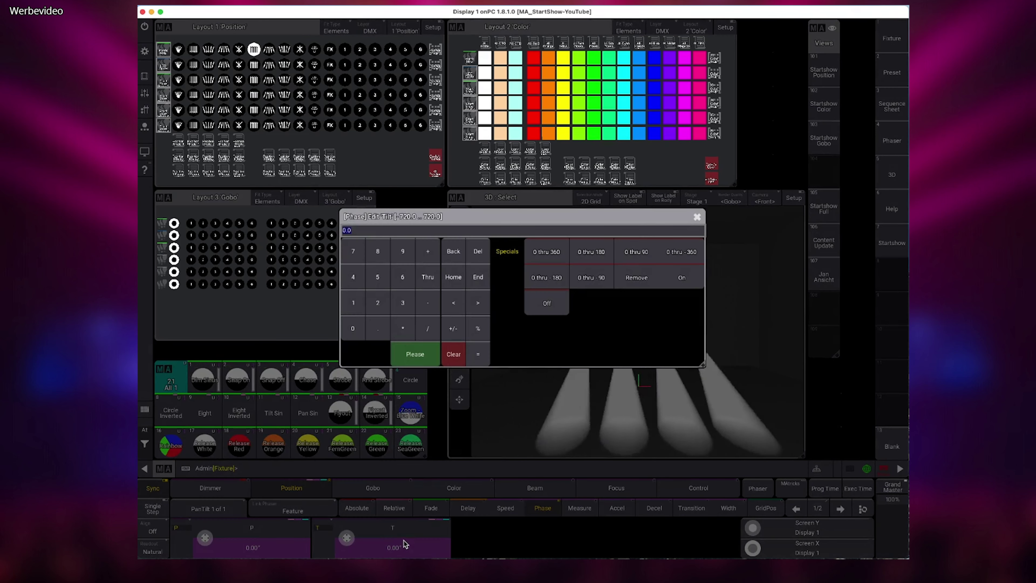
left_click(544, 256)
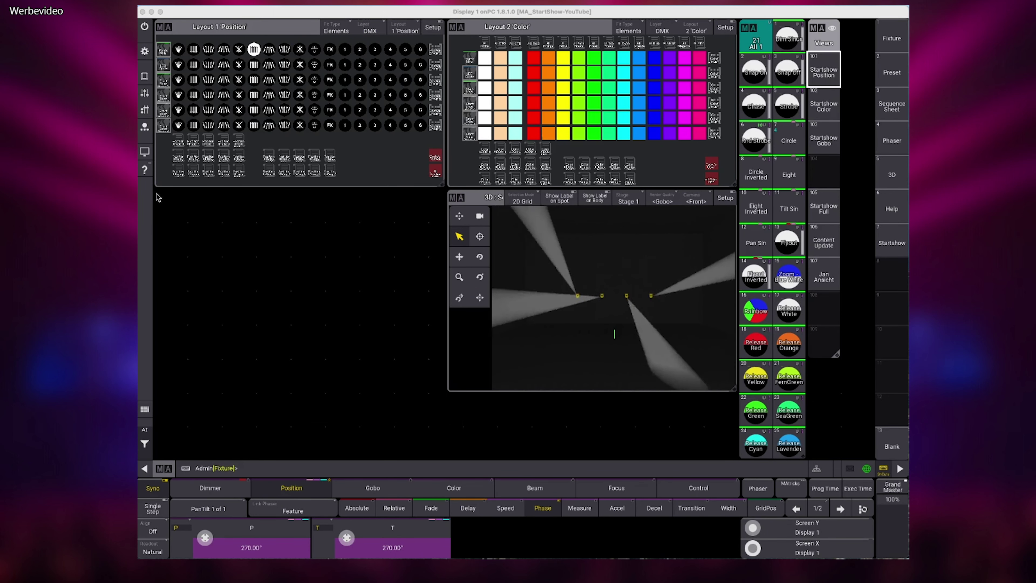
- Add a Playback window below the Position layout and hide its Row 400 and Row 300
left_click(163, 199)
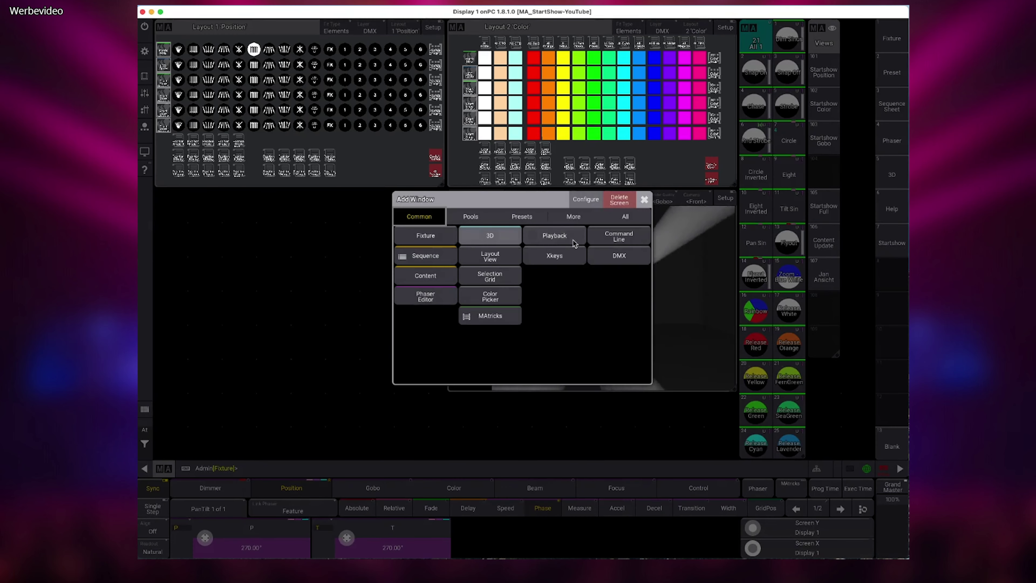
left_click(572, 239)
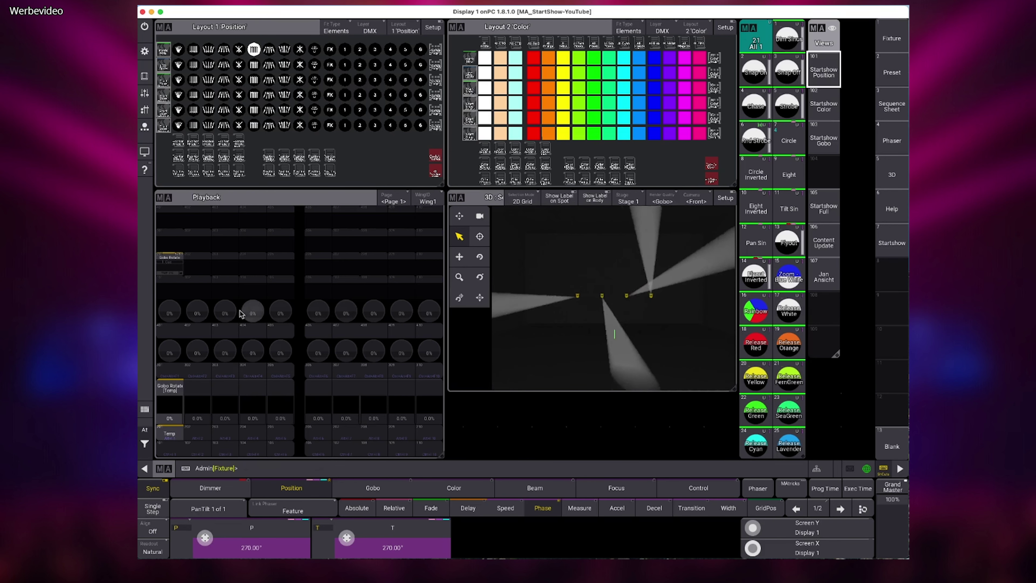
left_click(179, 199)
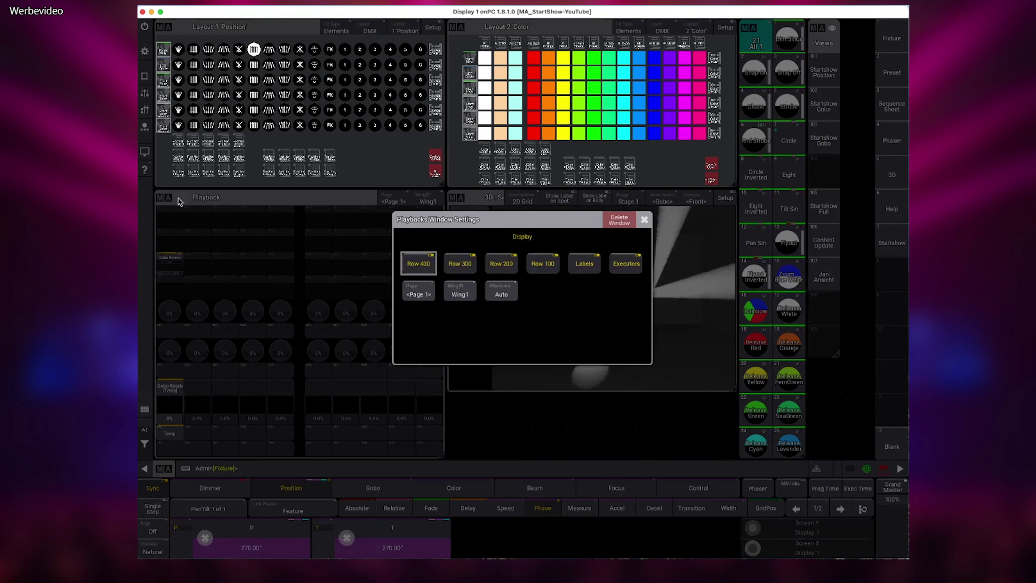
left_click(427, 266)
left_click(457, 271)
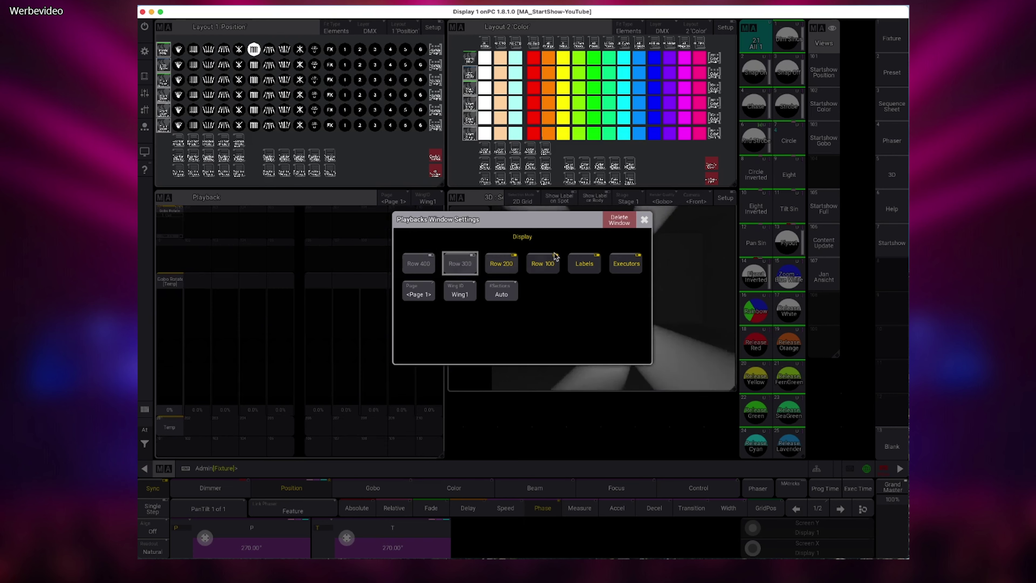
- Delete the Gobo Rotate master from the first executor in the Playback window
left_click(171, 281)
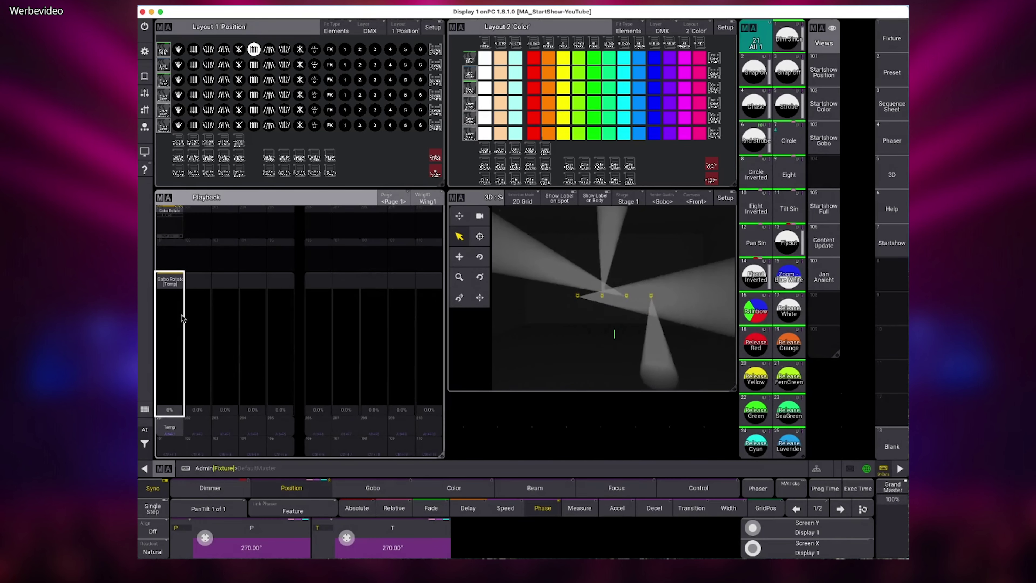
left_click(171, 426)
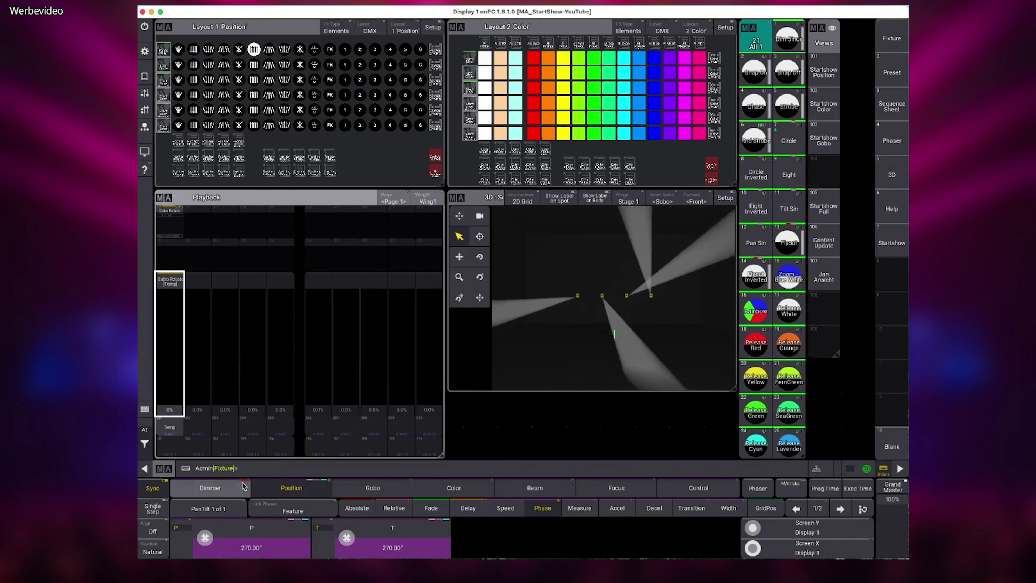
left_click(252, 469)
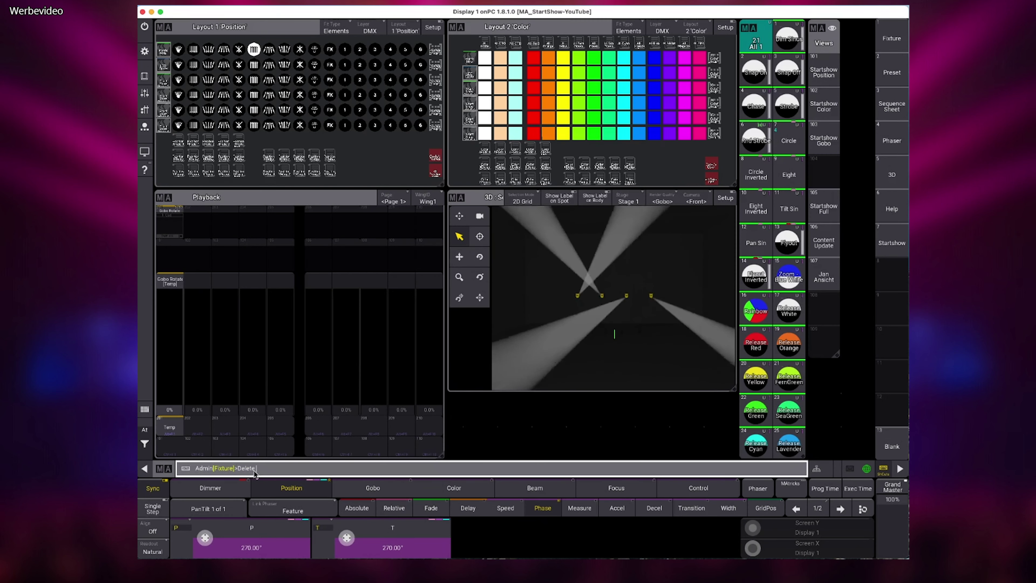
type("Delete")
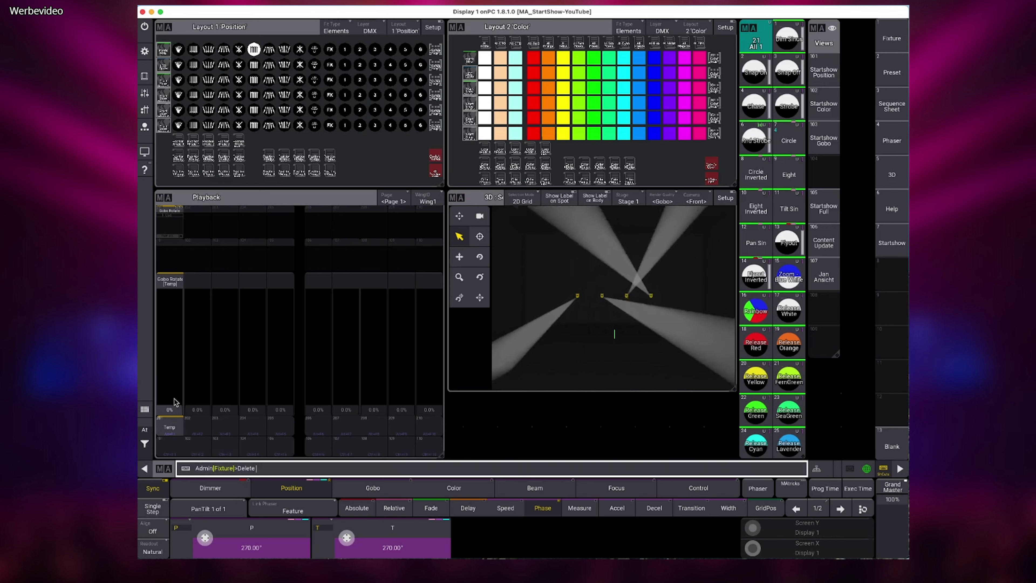
left_click(171, 426)
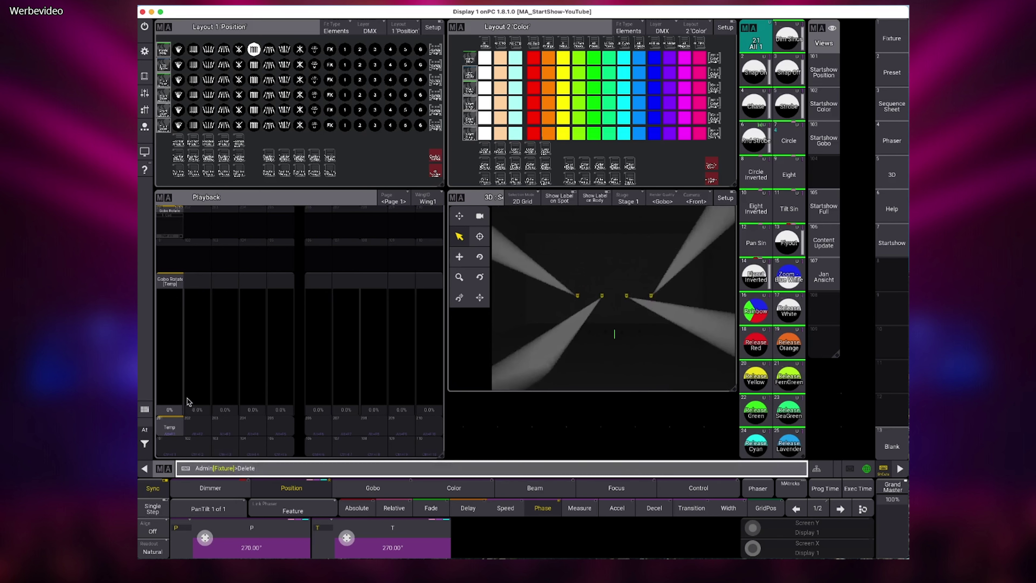
left_click(170, 426)
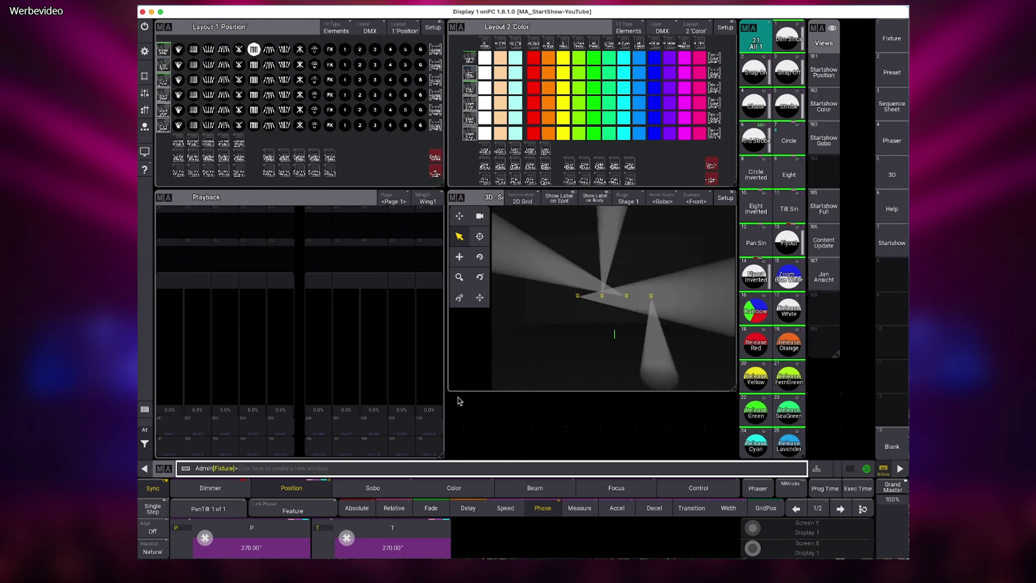
left_click_drag(460, 401, 738, 461)
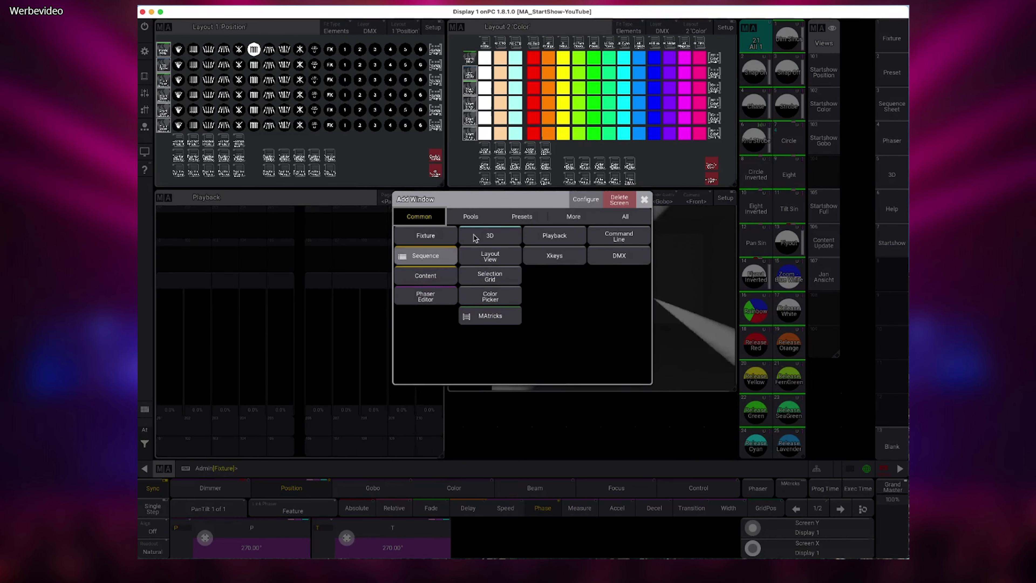
left_click(426, 256)
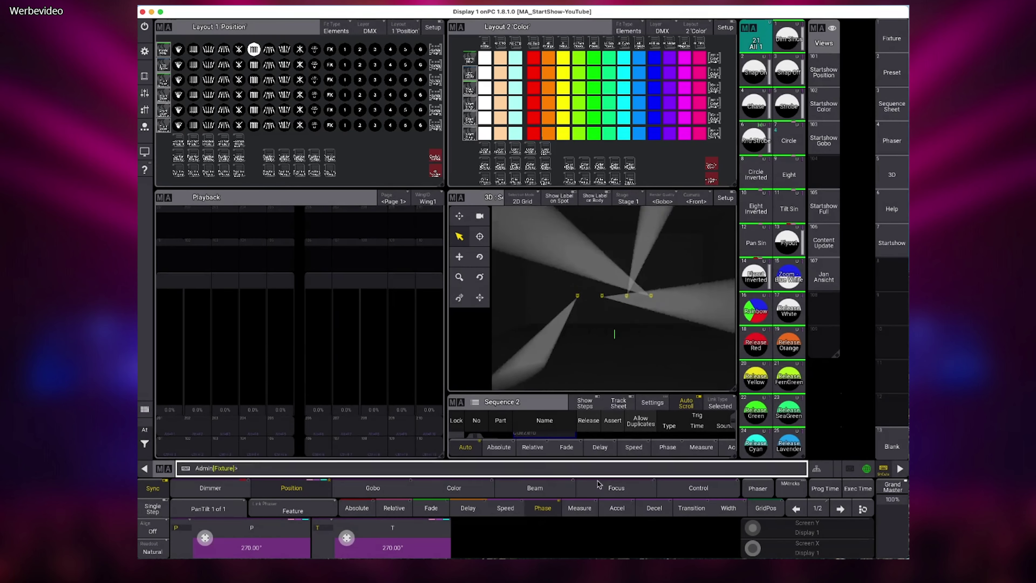
left_click(460, 403)
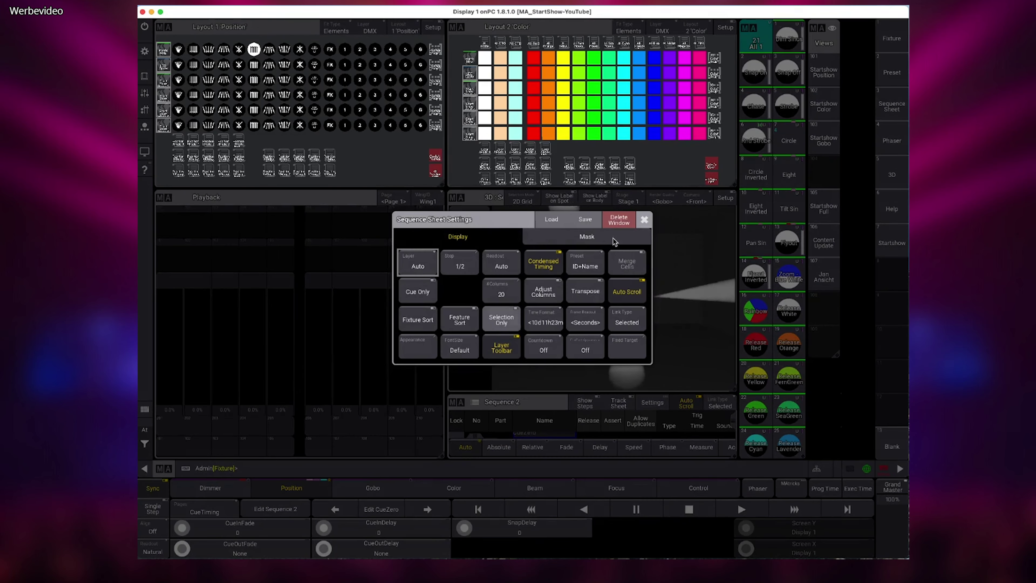
left_click(623, 225)
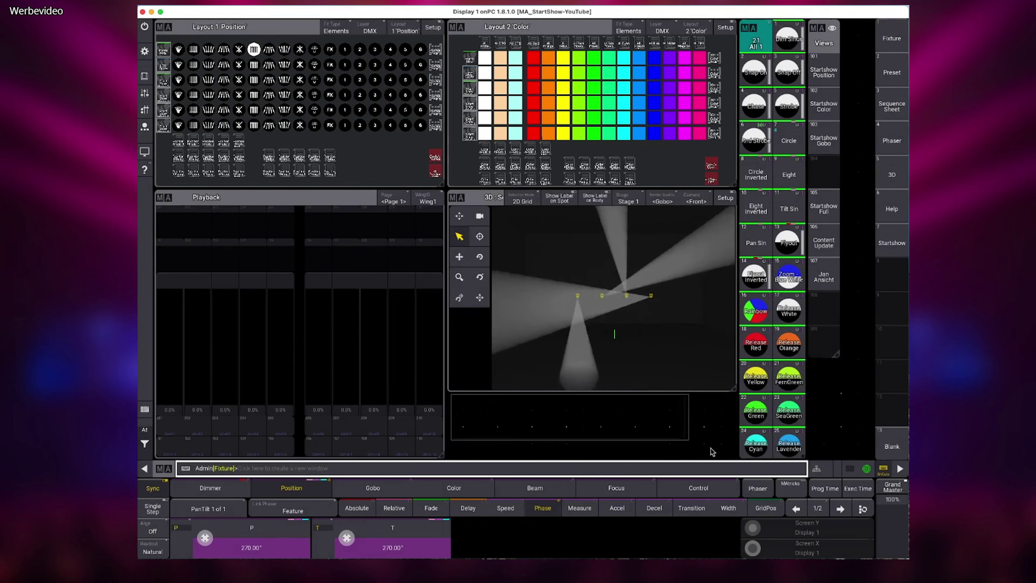
- Add a Sequence pool window below the 3D window
left_click(734, 457)
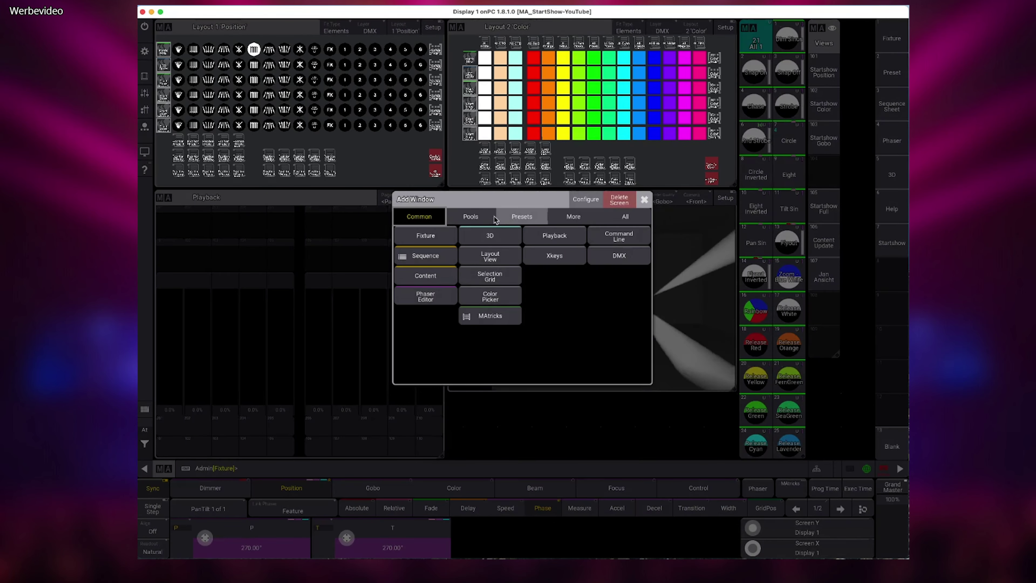
left_click(473, 217)
left_click(491, 296)
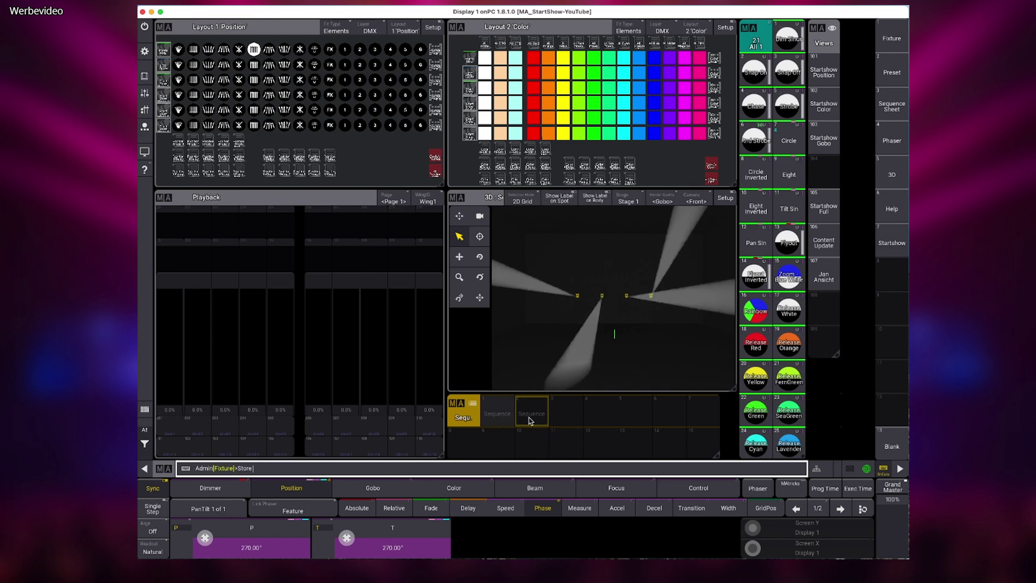
- Store the Circle phaser as a new sequence on the first row 100 executor and clear the programmer
left_click(498, 416)
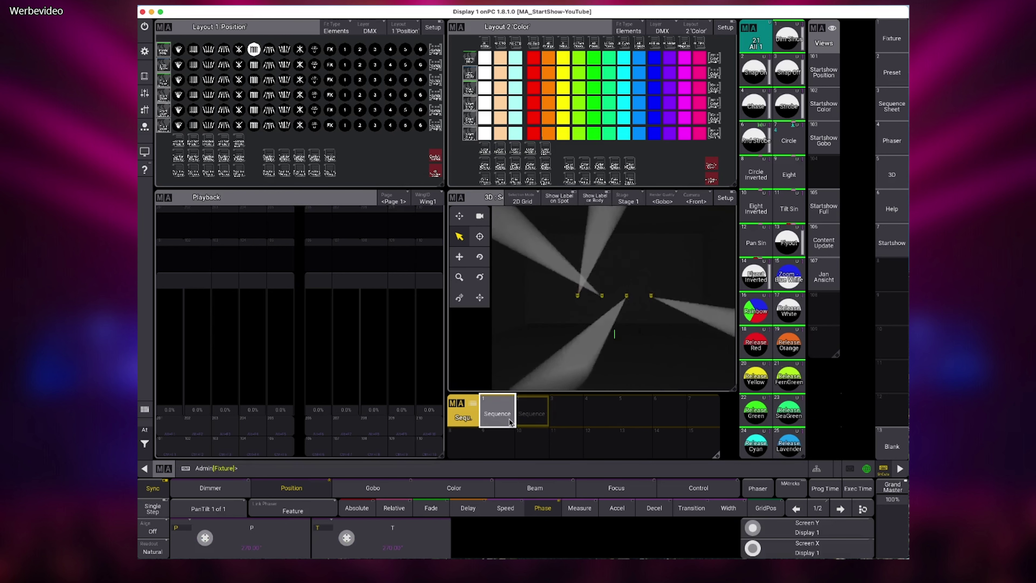
left_click(502, 424)
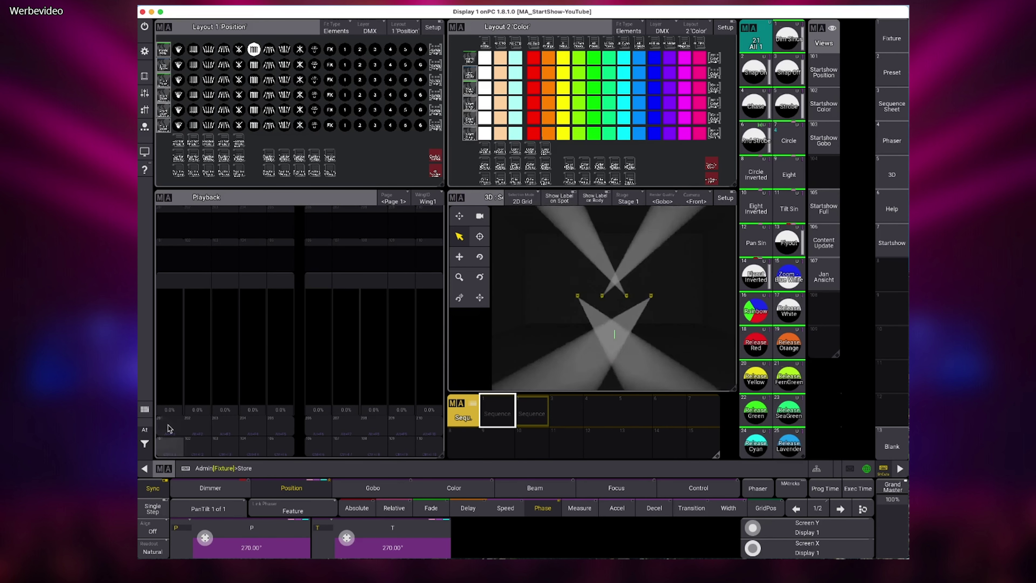
left_click(171, 449)
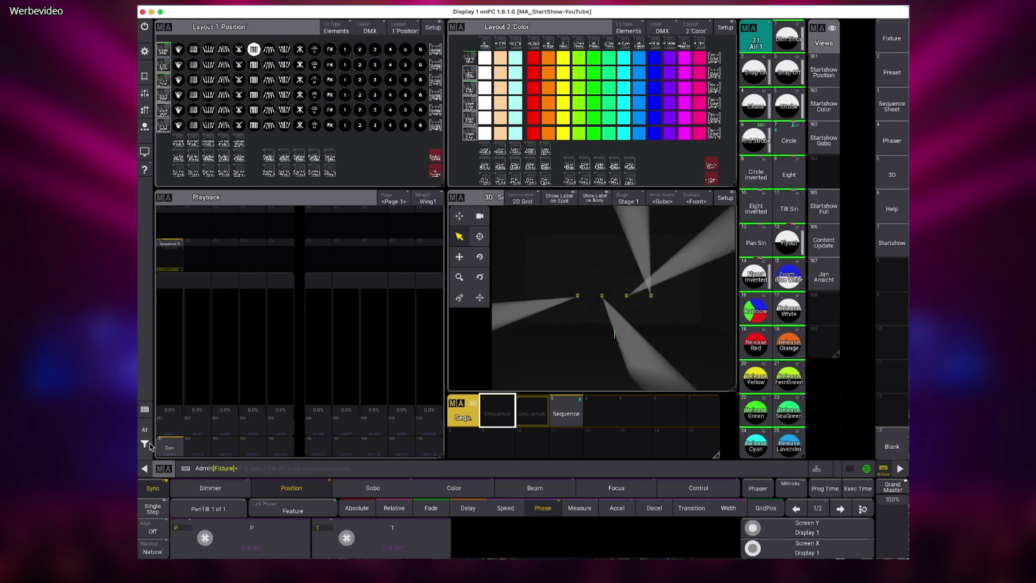
left_click(145, 430)
left_click(197, 444)
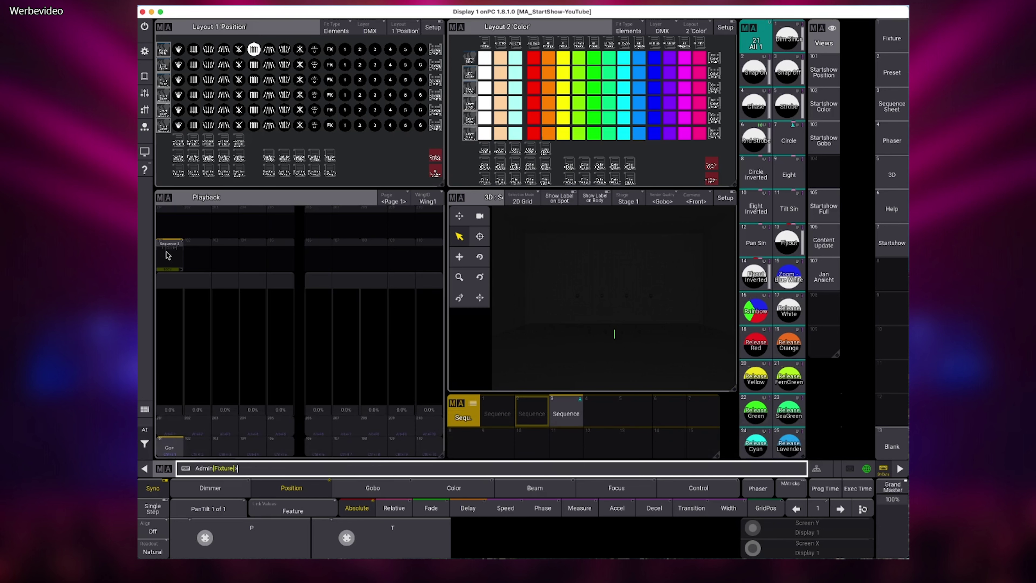
- Extend the Circle sequence's executor handle up to row 200 to include a Master fader and its key
left_click(171, 258)
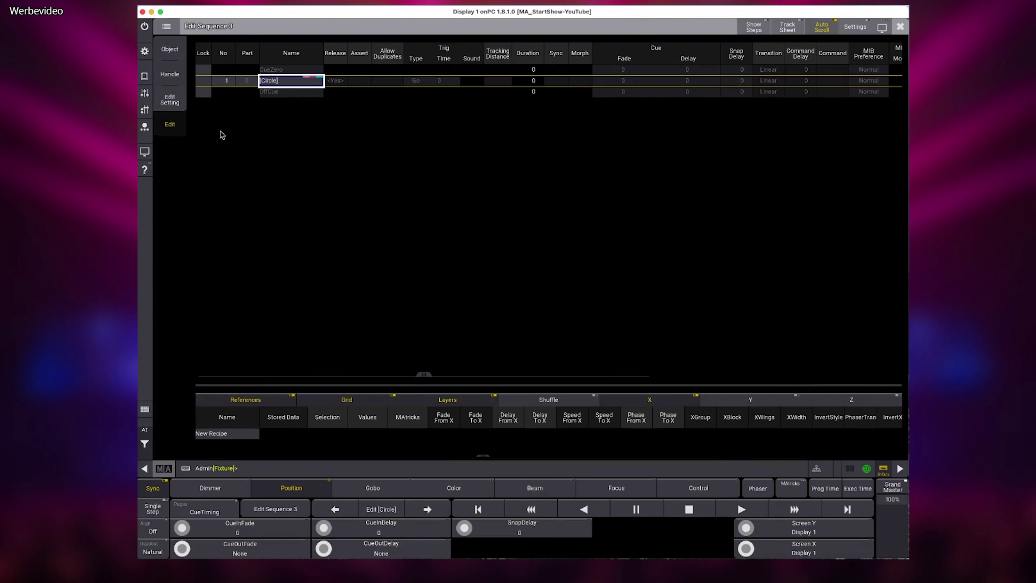
left_click(176, 105)
left_click(170, 75)
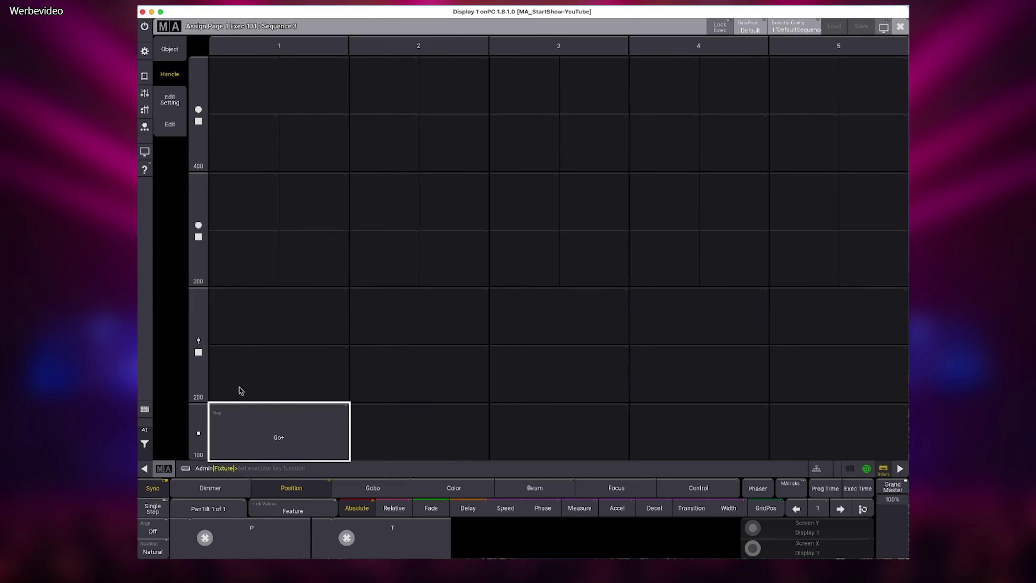
left_click(198, 352)
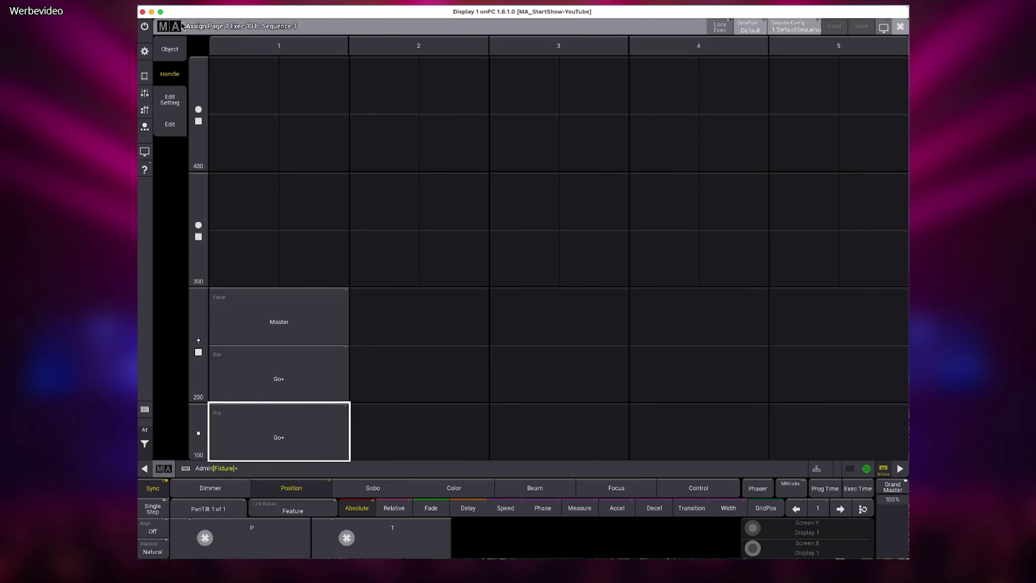
left_click(899, 28)
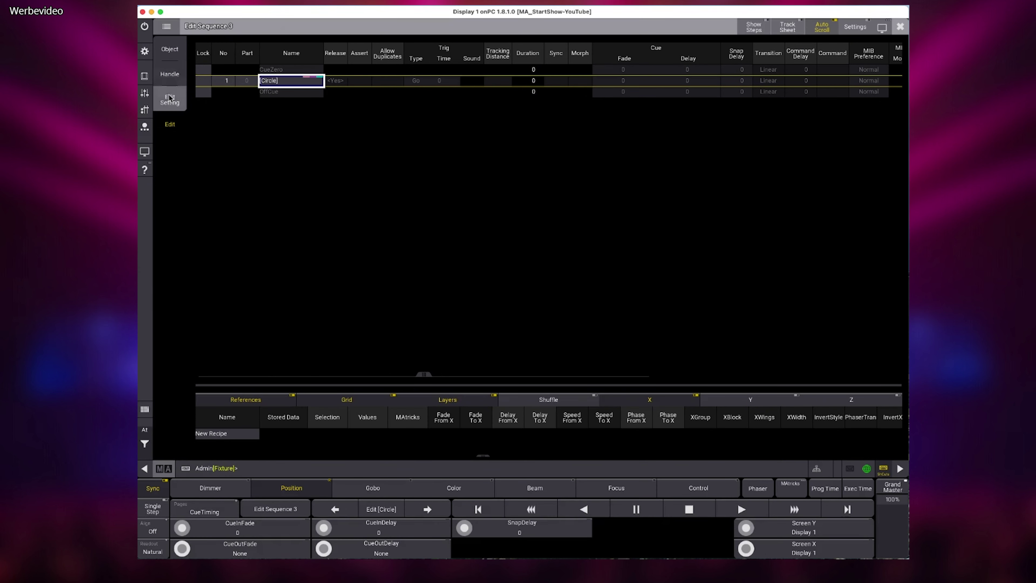
- Assign On to the executor's row 200 key and Off to its row 100 key
left_click(176, 84)
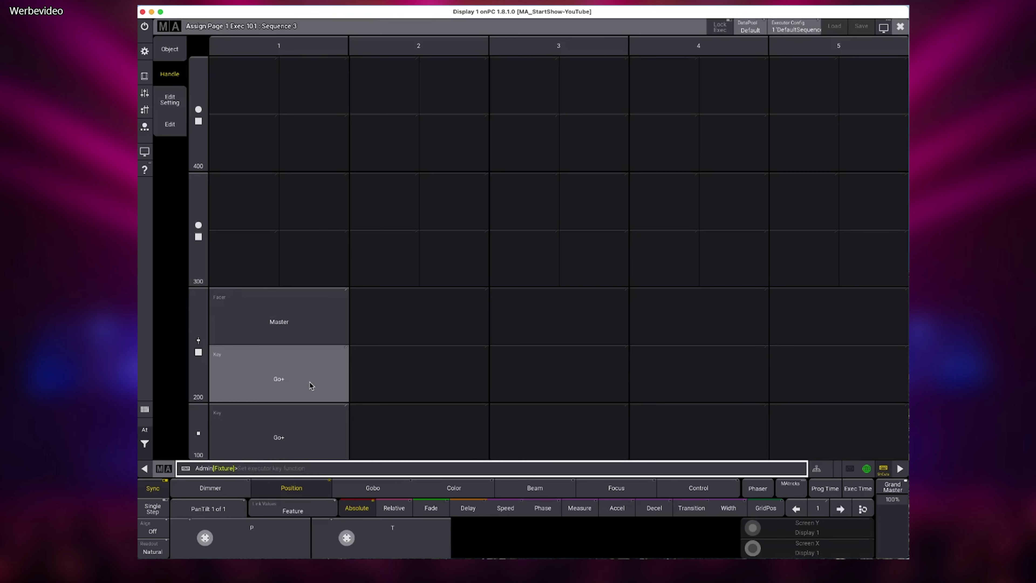
left_click(295, 377)
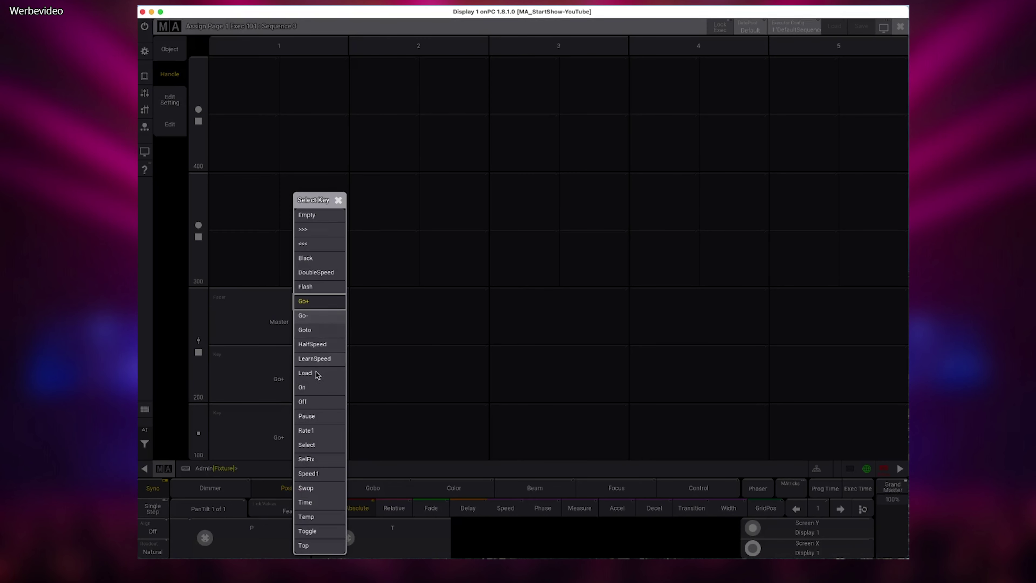
left_click(313, 389)
left_click(289, 387)
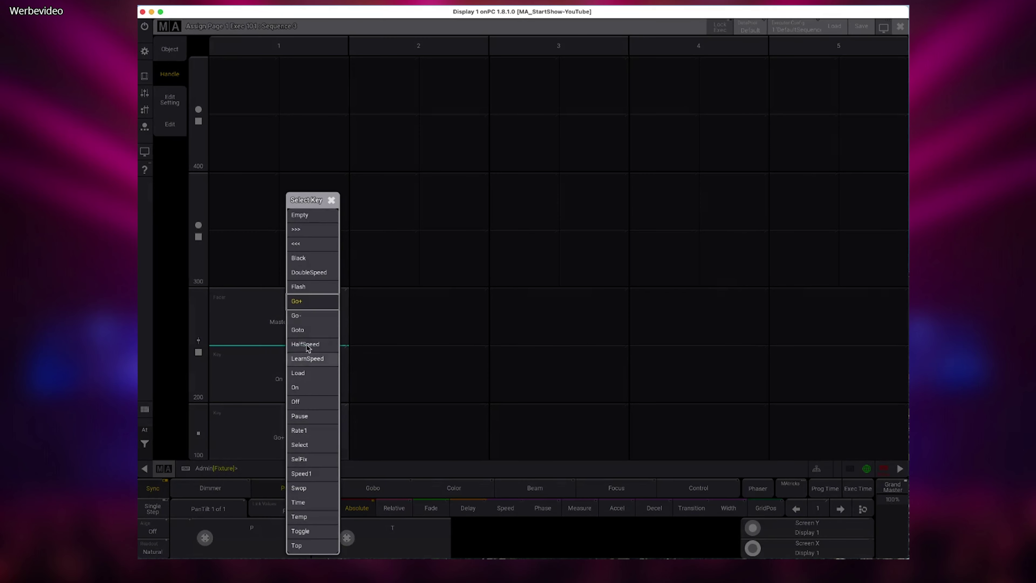
left_click(308, 402)
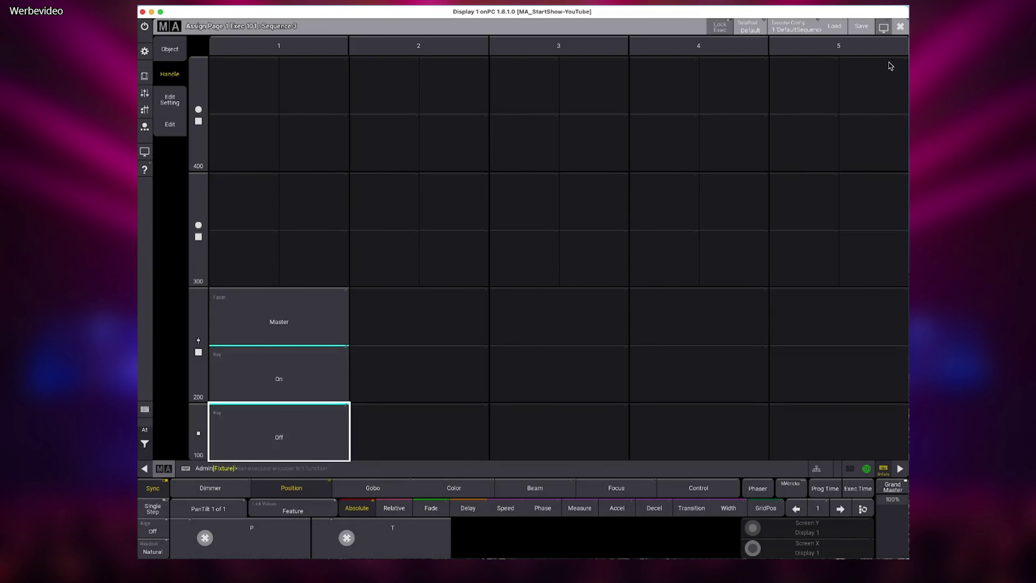
left_click(900, 27)
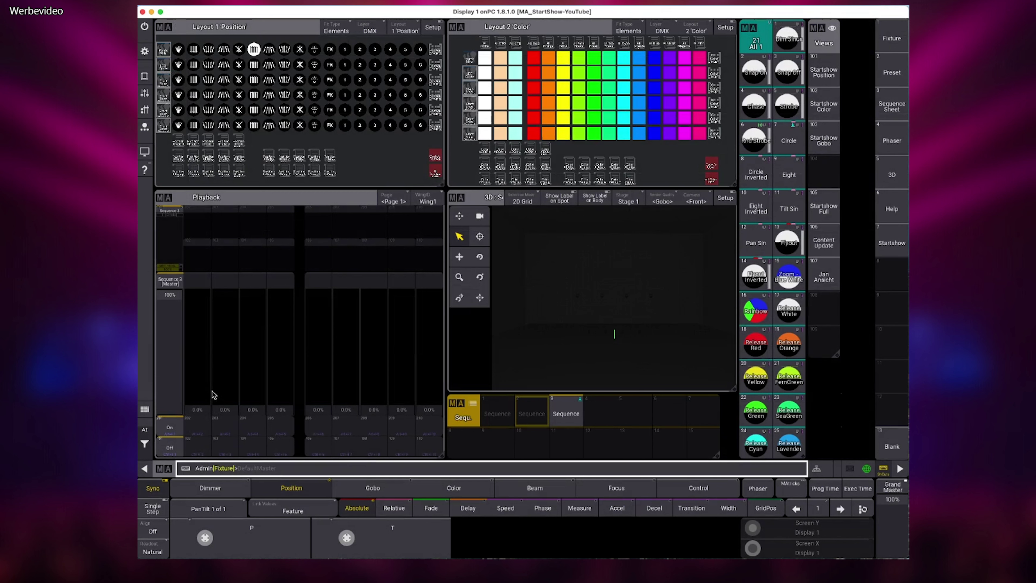
- Switch the Circle sequence on and test it with the first group's fourth and third position looks, then release the position
type("Off")
left_click(169, 428)
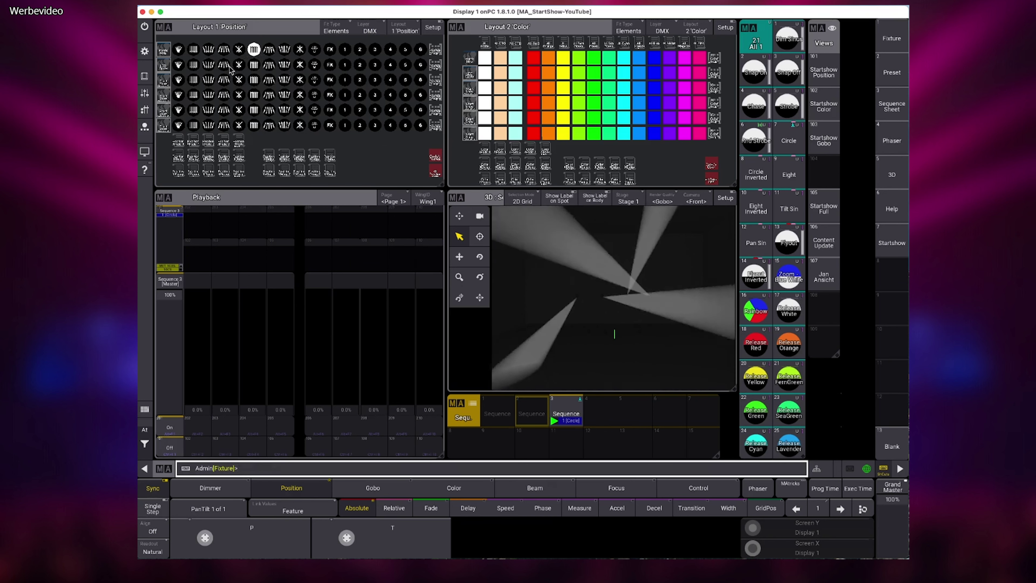
left_click(224, 50)
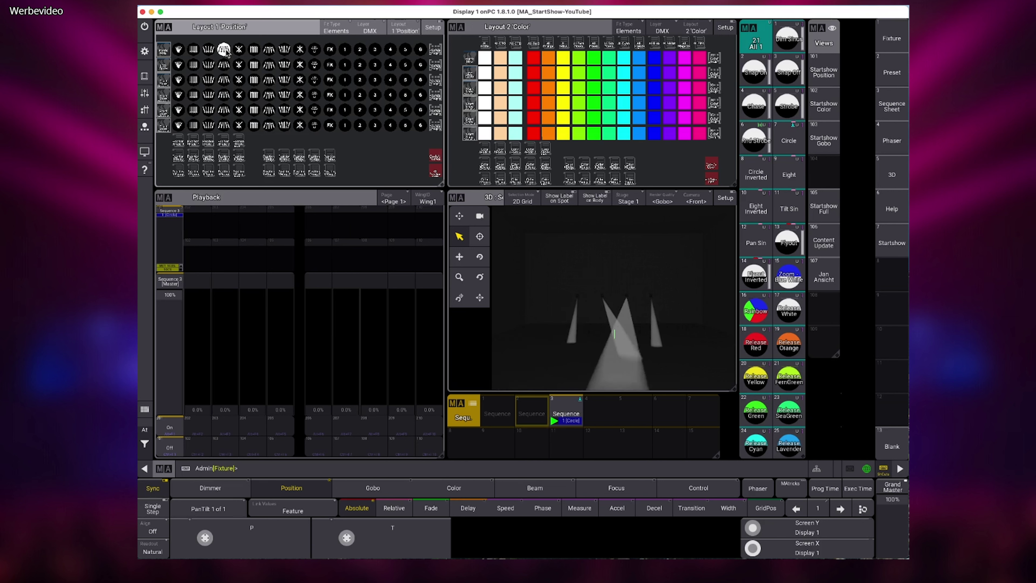
left_click(208, 49)
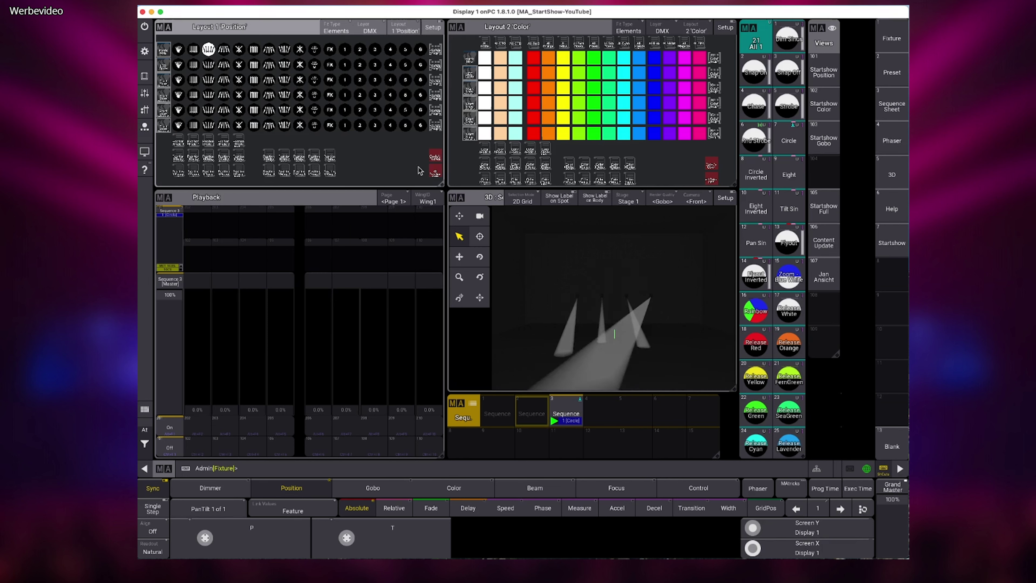
left_click(436, 175)
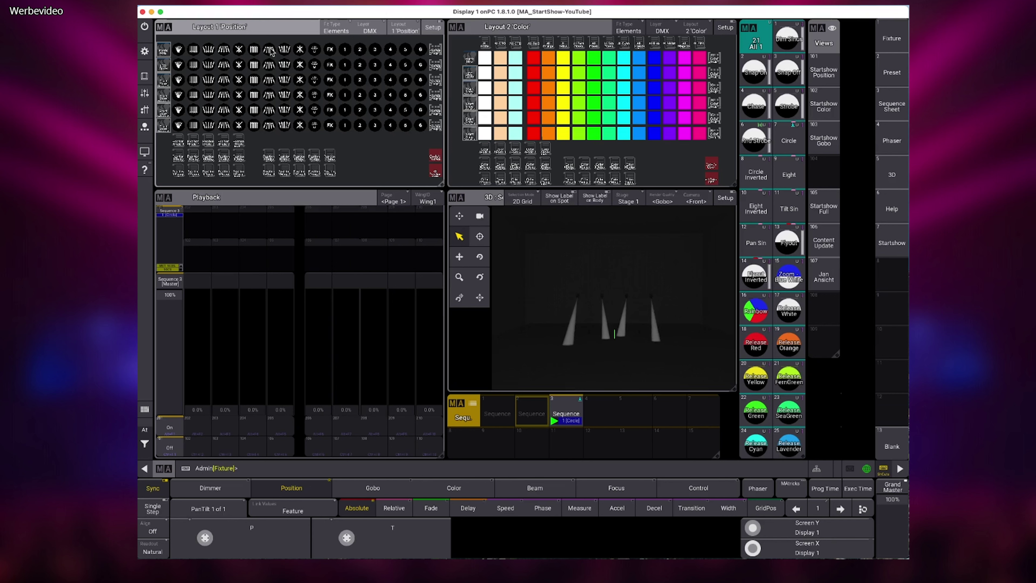
- Review the Circle sequence's playback settings and reapply the first group's sixth position look
left_click(176, 246)
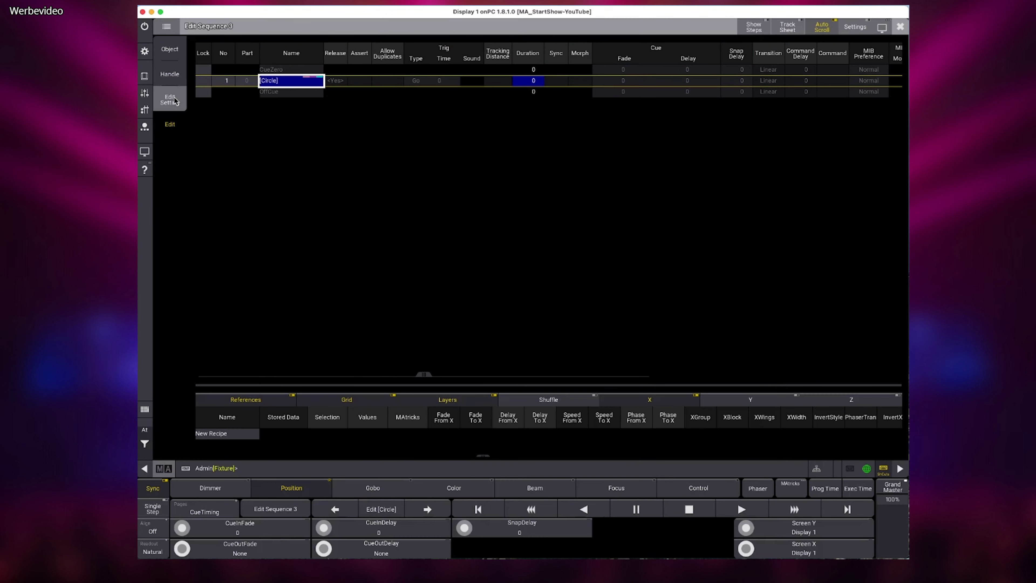
left_click(172, 100)
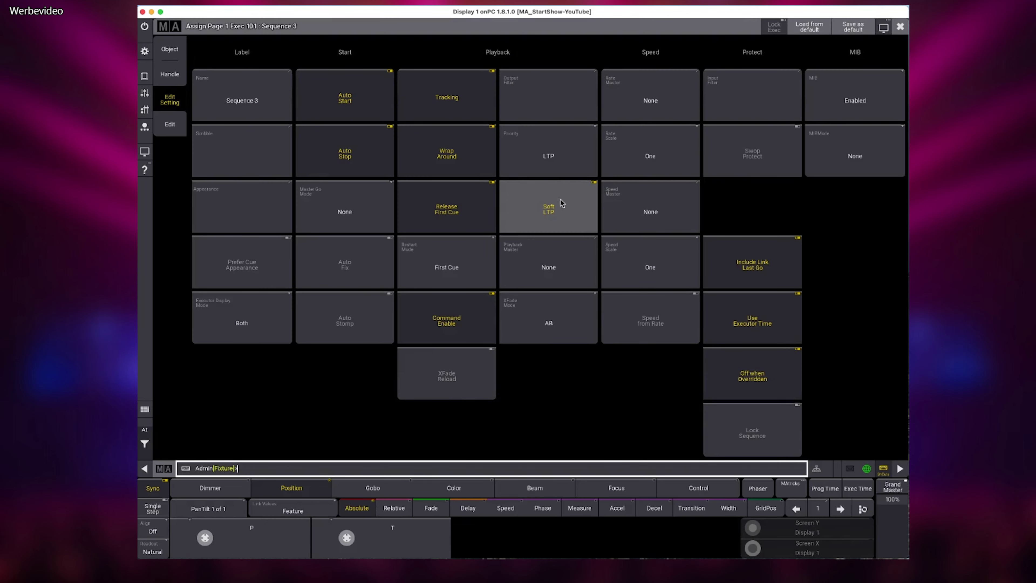
left_click(900, 27)
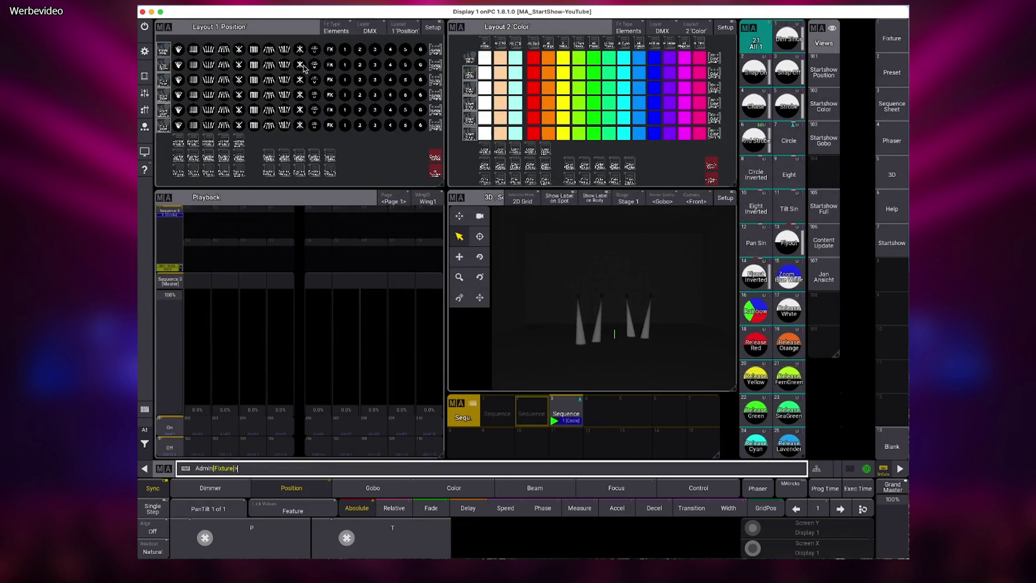
left_click(254, 49)
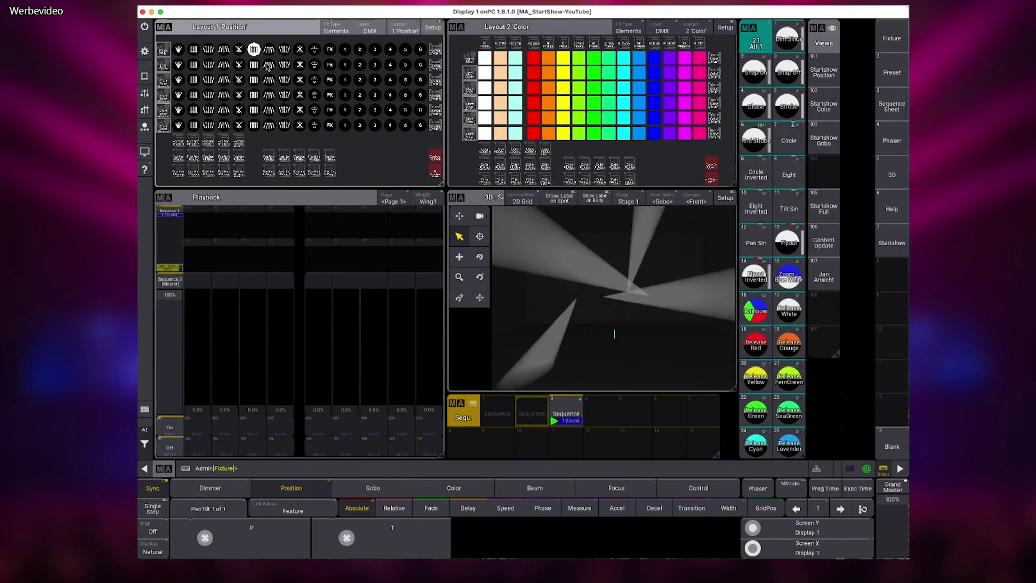